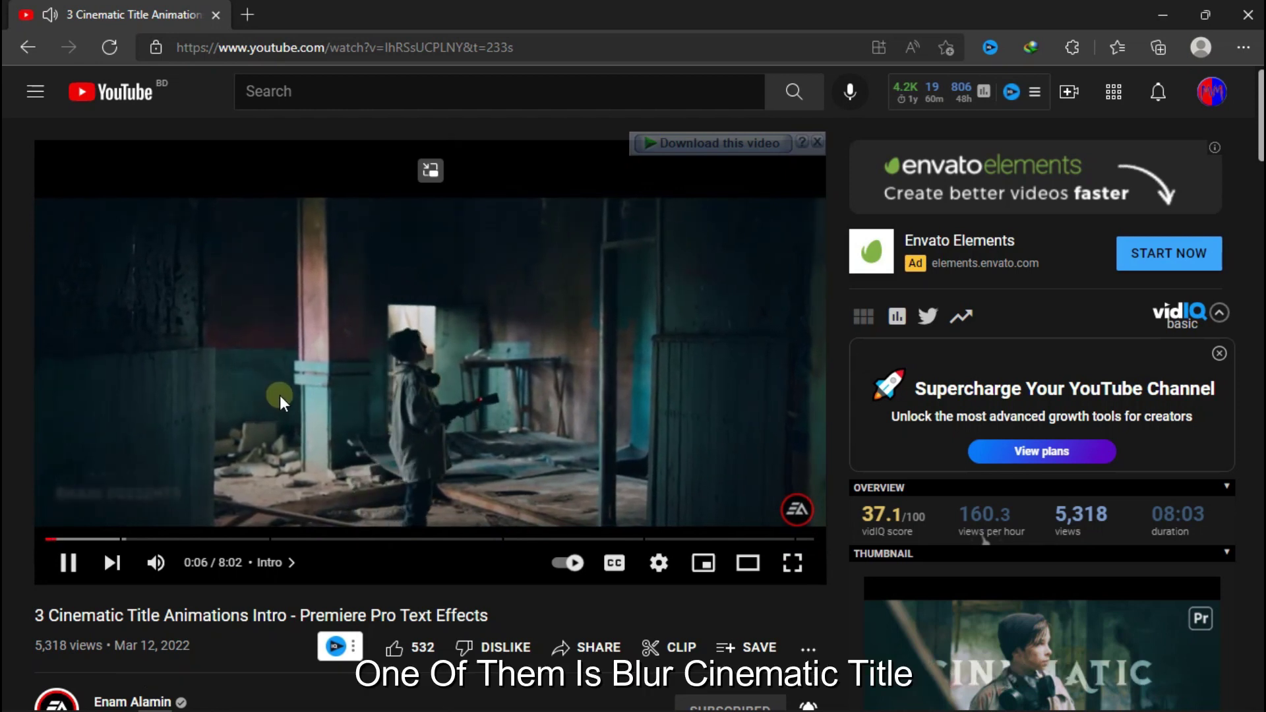
# Skip ahead through the 3 Cinematic Title Animations Intro video to view the reference title effect, and pause it
pyautogui.press('Right')
pyautogui.press('Right')
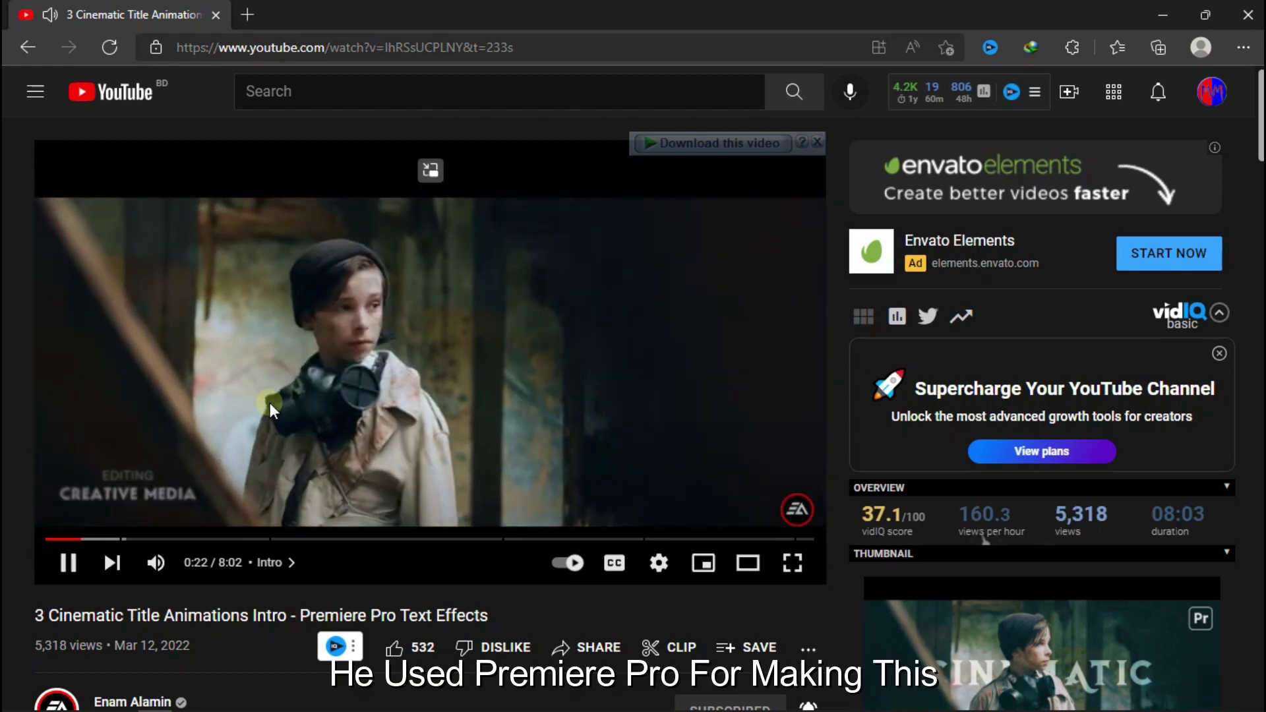
pyautogui.click(342, 327)
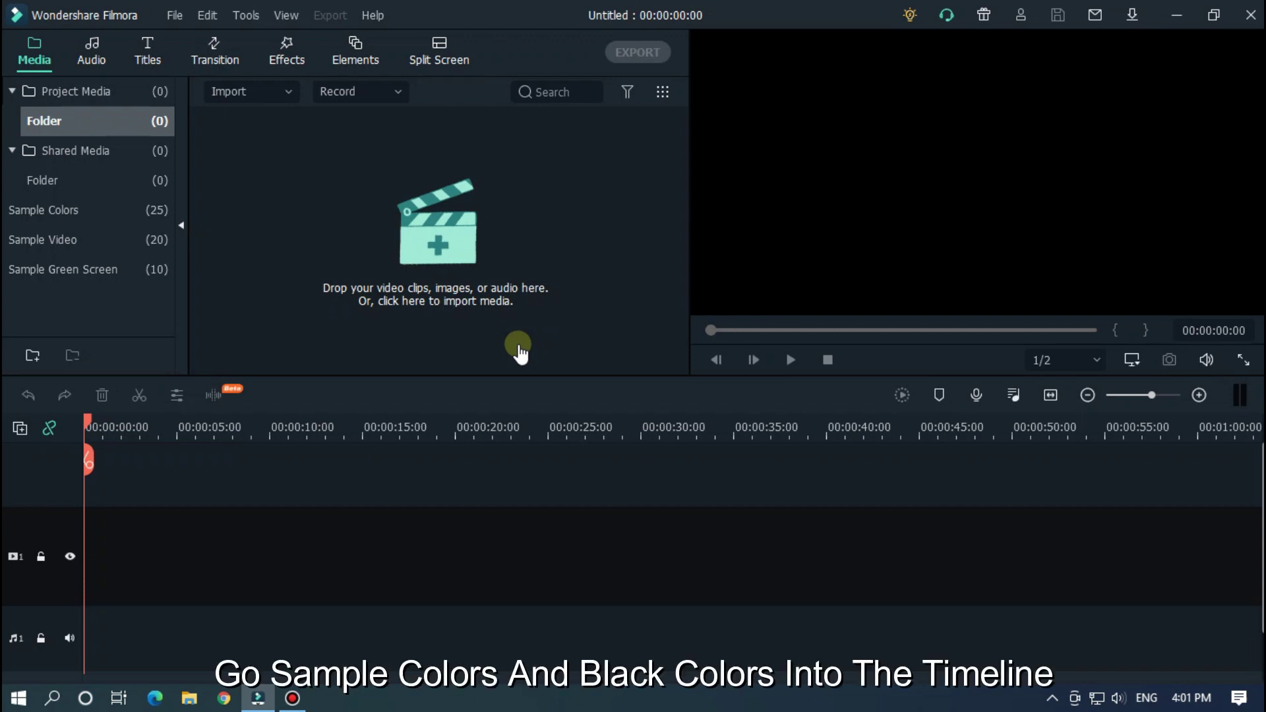
# Place the Black sample color at the start of the timeline and add the Default Title on the track above it
pyautogui.click(91, 211)
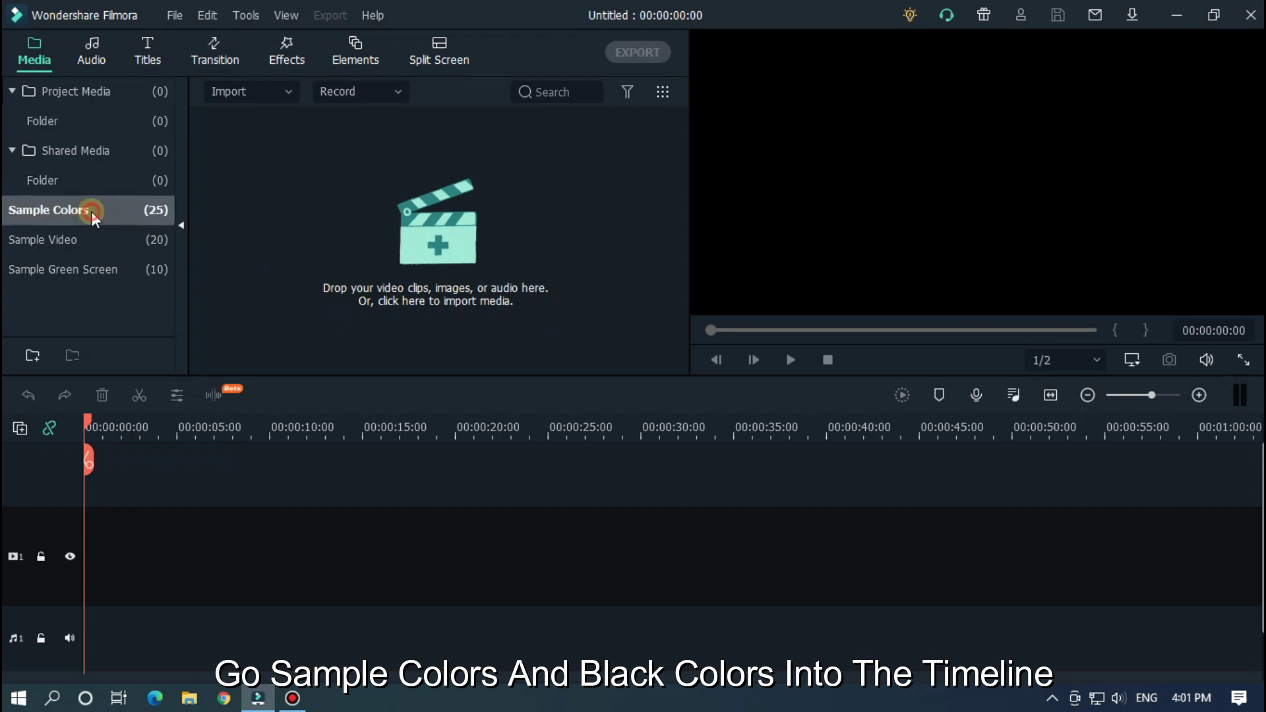
pyautogui.scroll(-3, 465, 237)
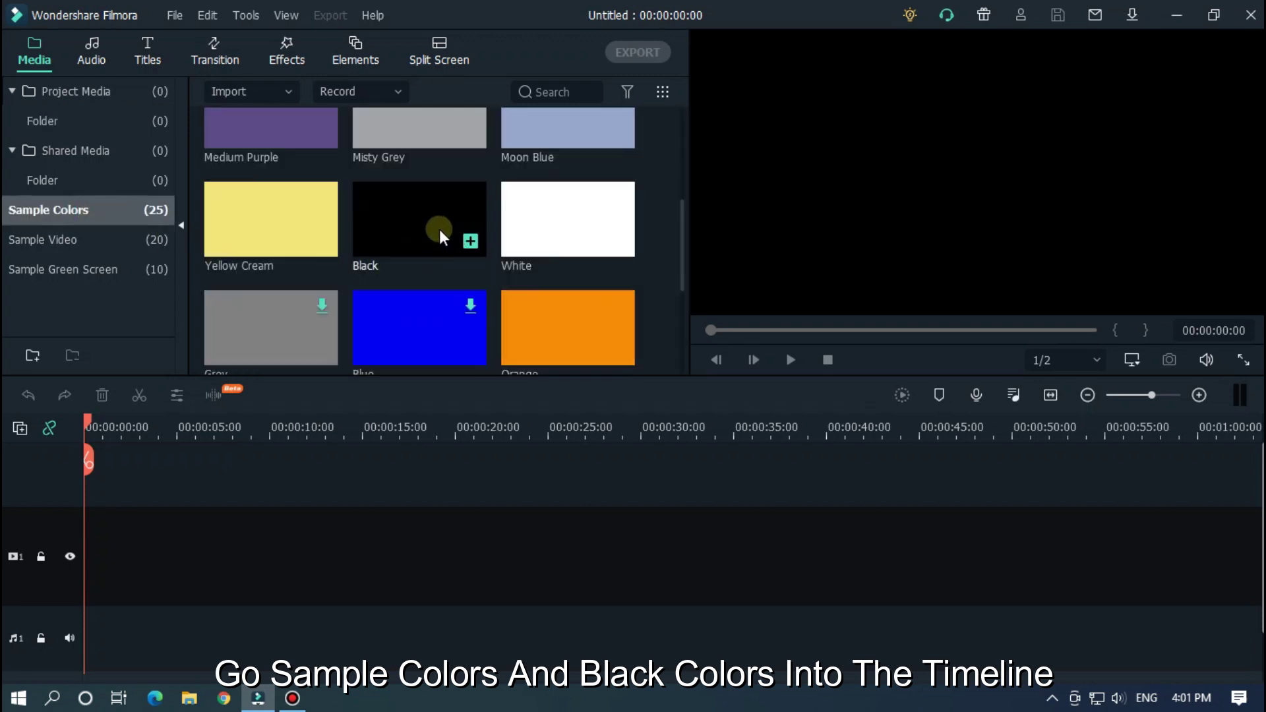
pyautogui.moveTo(427, 215); pyautogui.dragTo(89, 561)
pyautogui.moveTo(165, 431); pyautogui.dragTo(850, 431)
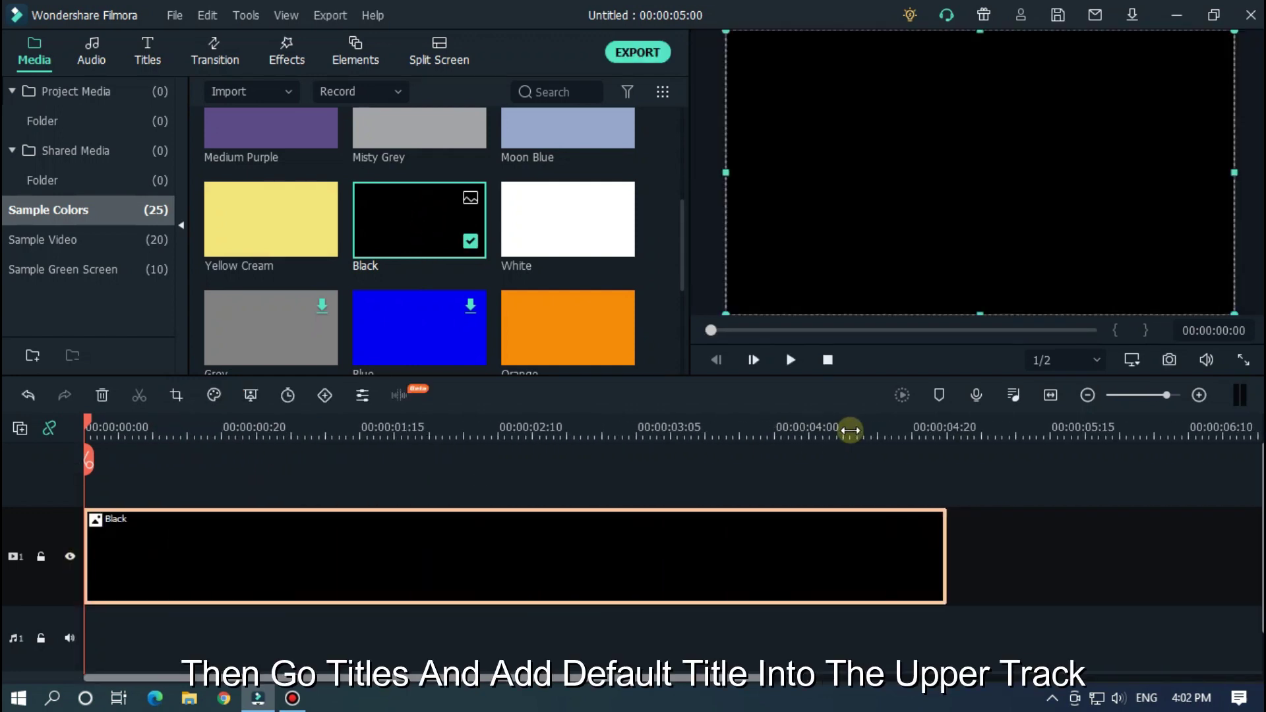
pyautogui.click(153, 54)
pyautogui.moveTo(277, 162); pyautogui.dragTo(85, 486)
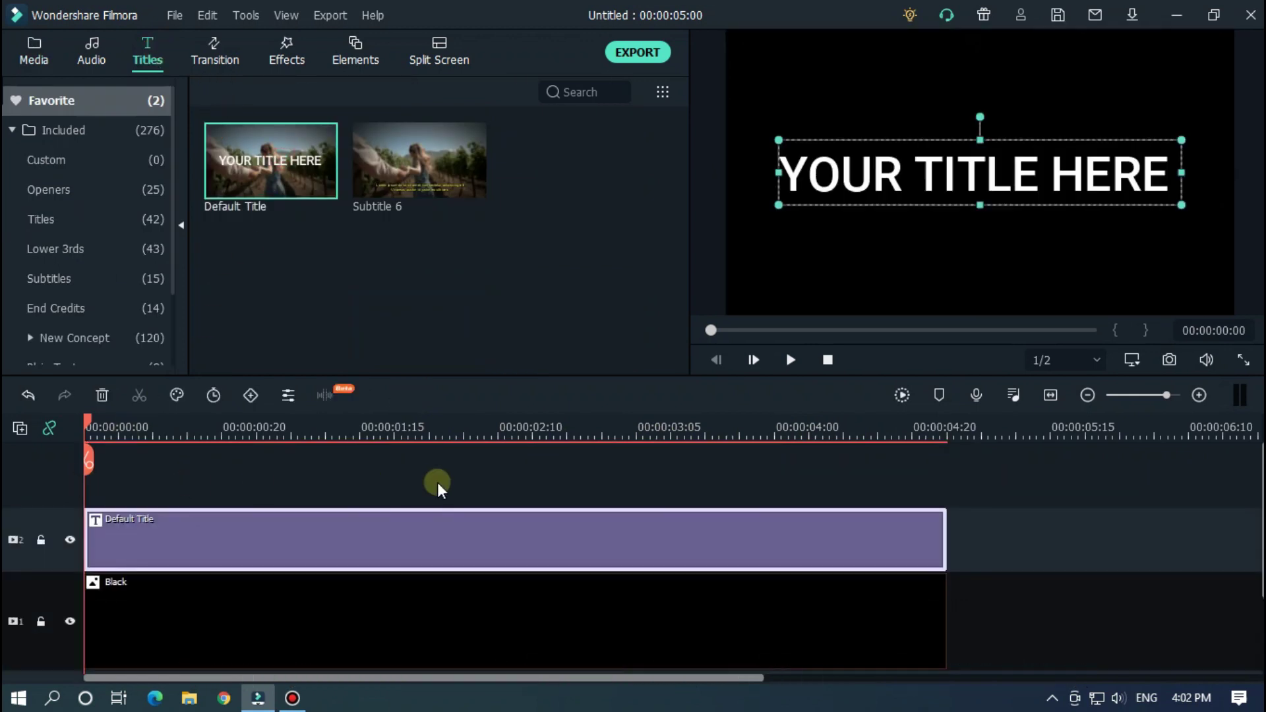
# Open the title clip for editing and replace its placeholder text with "A FILM BY"
pyautogui.doubleClick(464, 538)
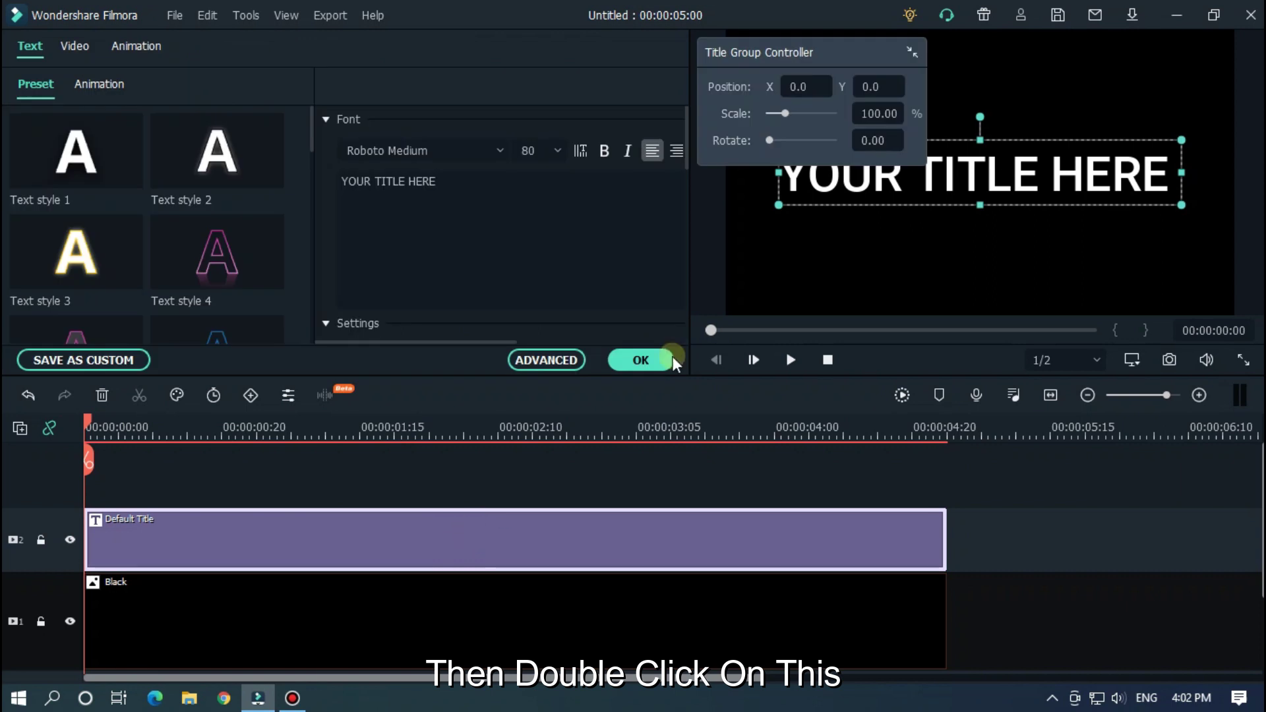
pyautogui.click(902, 54)
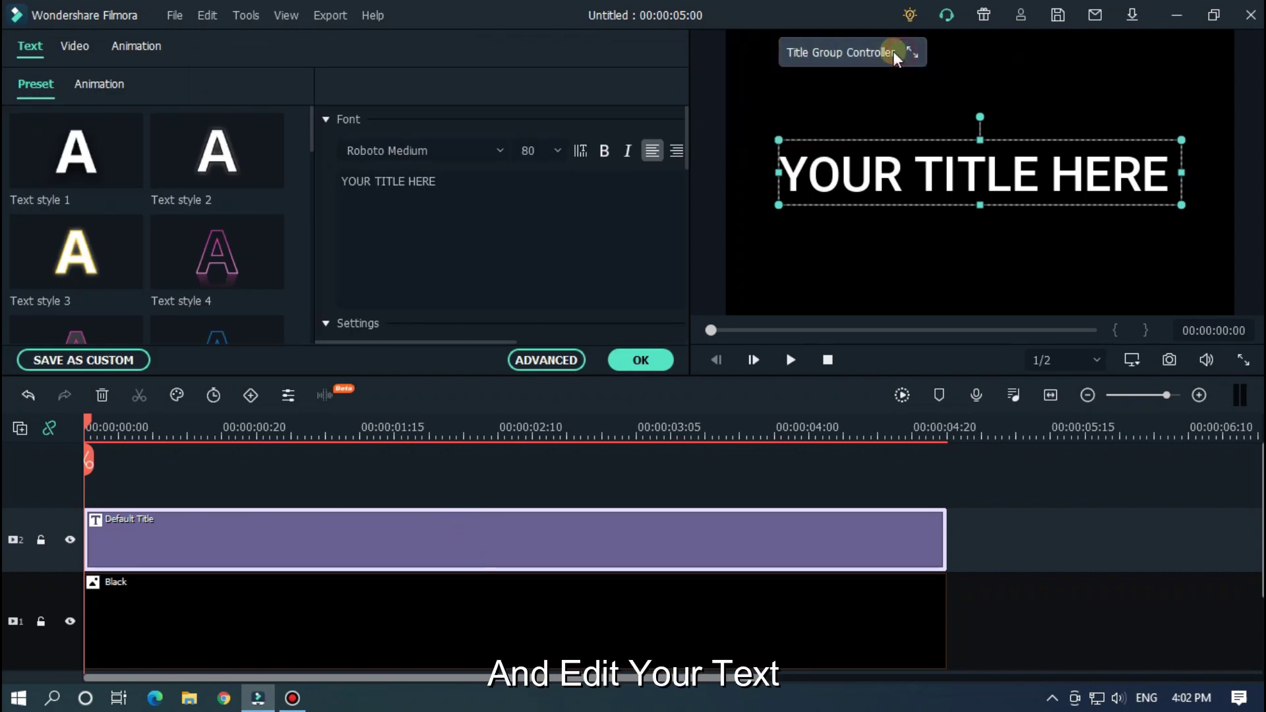
pyautogui.click(524, 190)
pyautogui.click(506, 190)
pyautogui.hotkey('ctrl', 'a')
pyautogui.write('A FLLI')
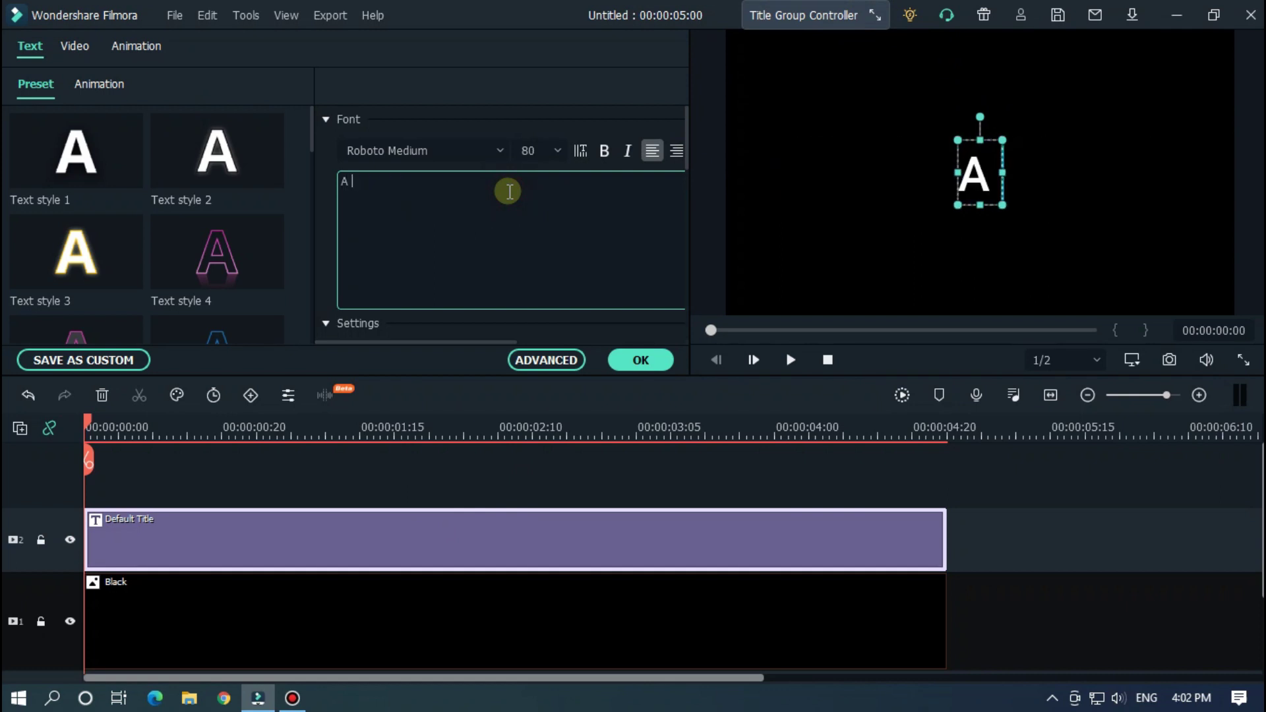
pyautogui.press('BackSpace')
pyautogui.press('BackSpace')
pyautogui.press('BackSpace')
pyautogui.write('ILM BY')
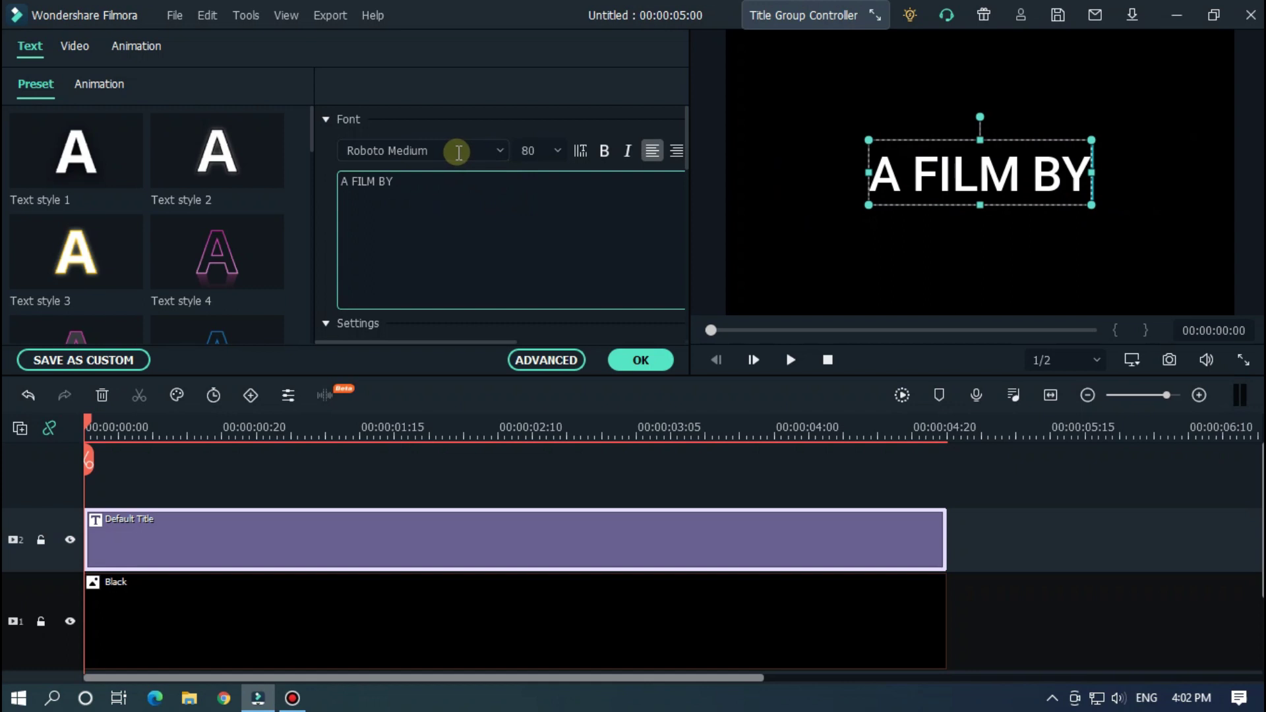
# Set the "A FILM BY" text to the Acumin Pro font at size 20
pyautogui.click(457, 152)
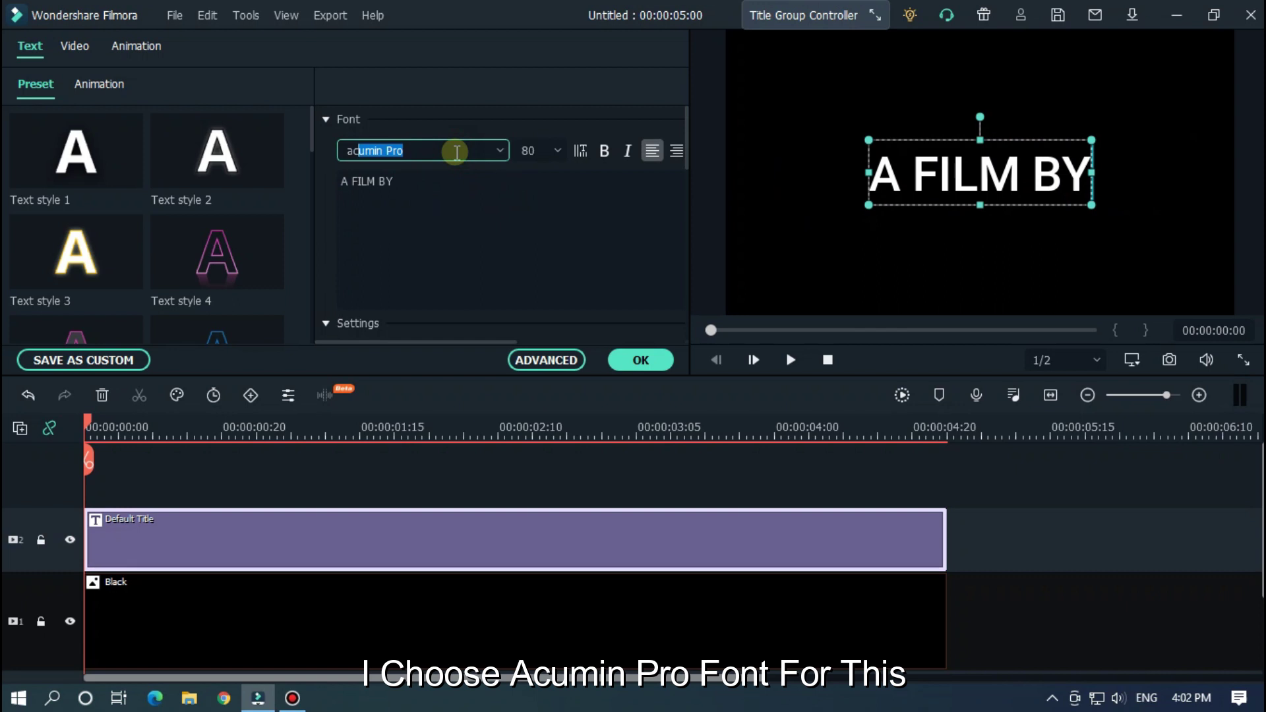
pyautogui.write('a')
pyautogui.press('Return')
pyautogui.click(532, 149)
pyautogui.write('2')
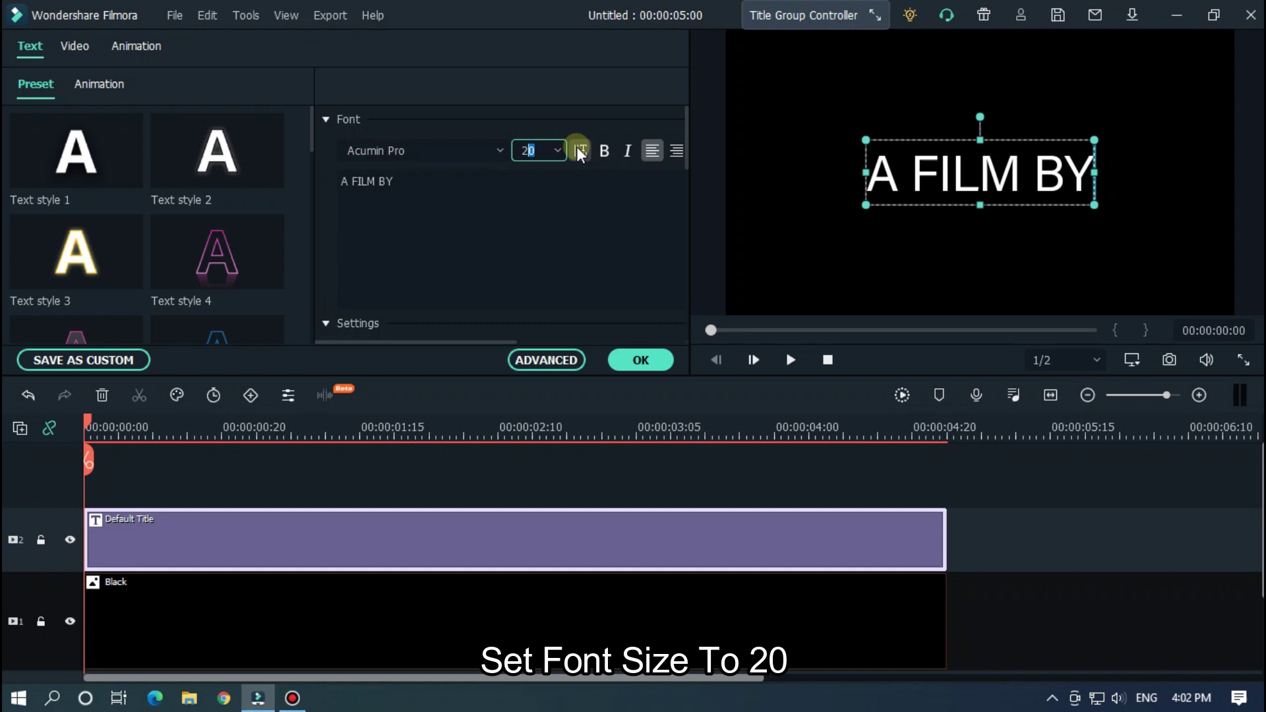
pyautogui.press('Return')
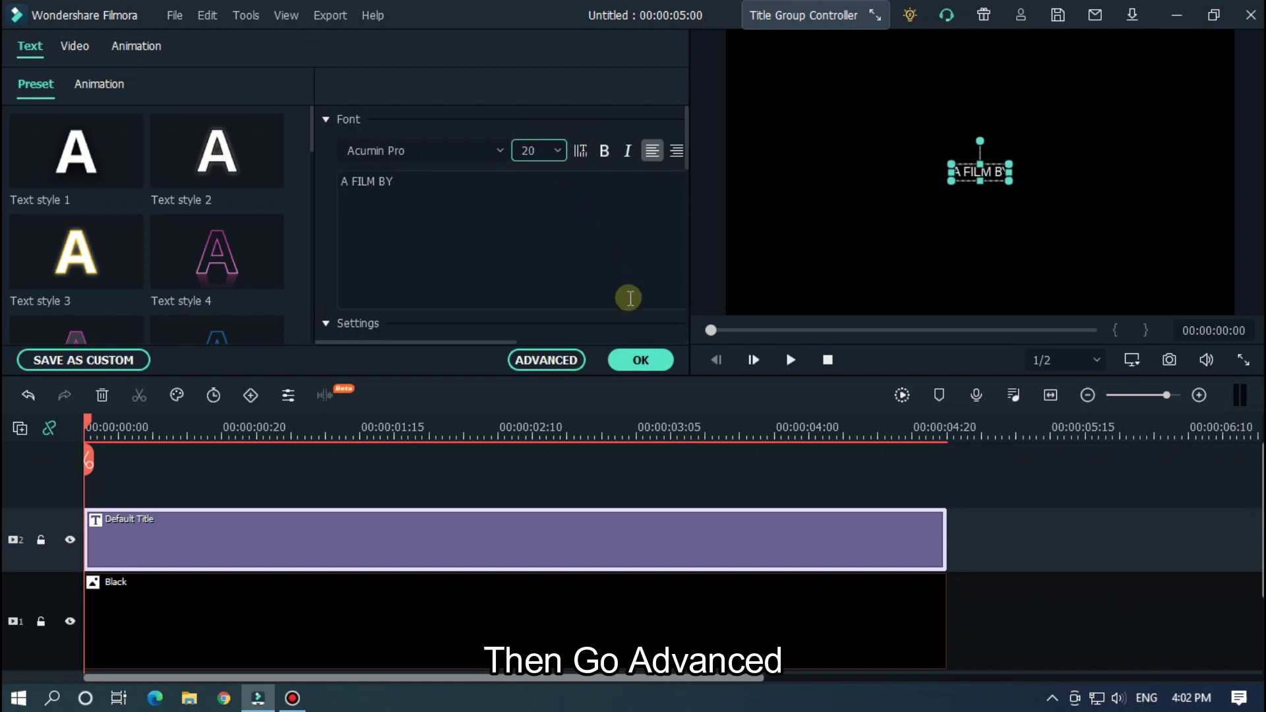
# Open the advanced text editor and move the "A FILM BY" line slightly above the centre of the frame
pyautogui.click(550, 363)
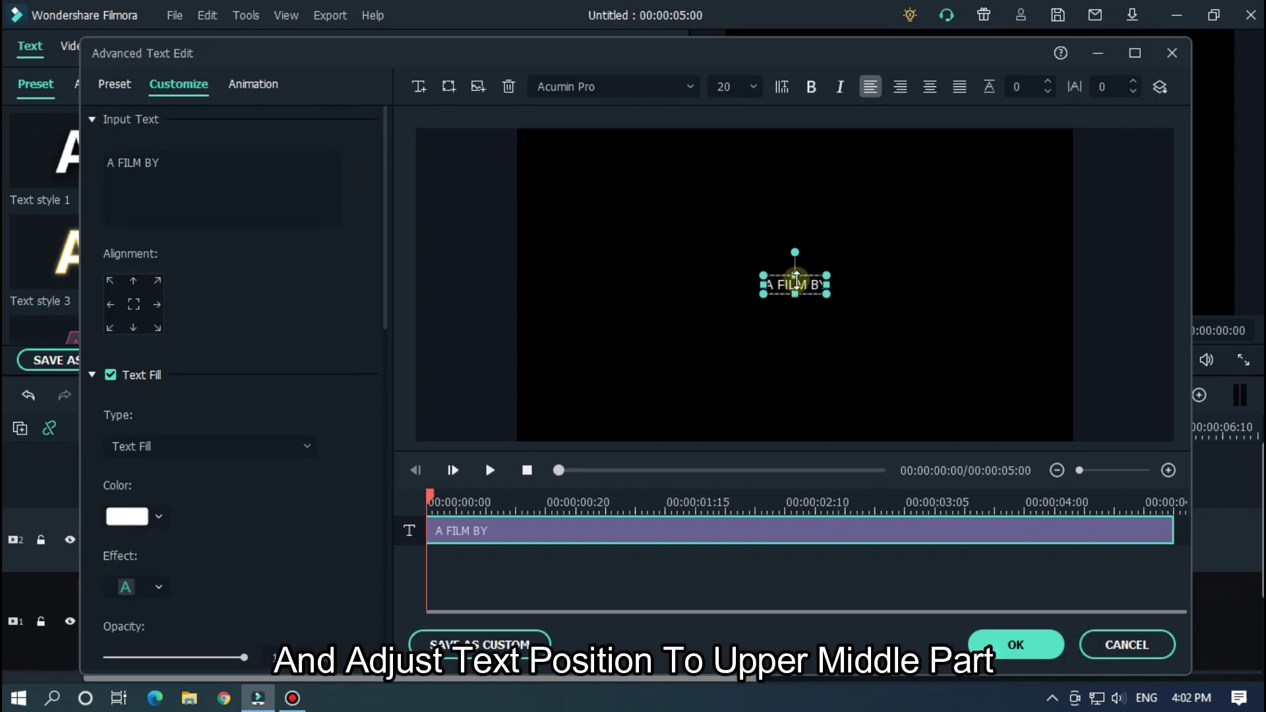
pyautogui.moveTo(802, 277); pyautogui.dragTo(803, 263)
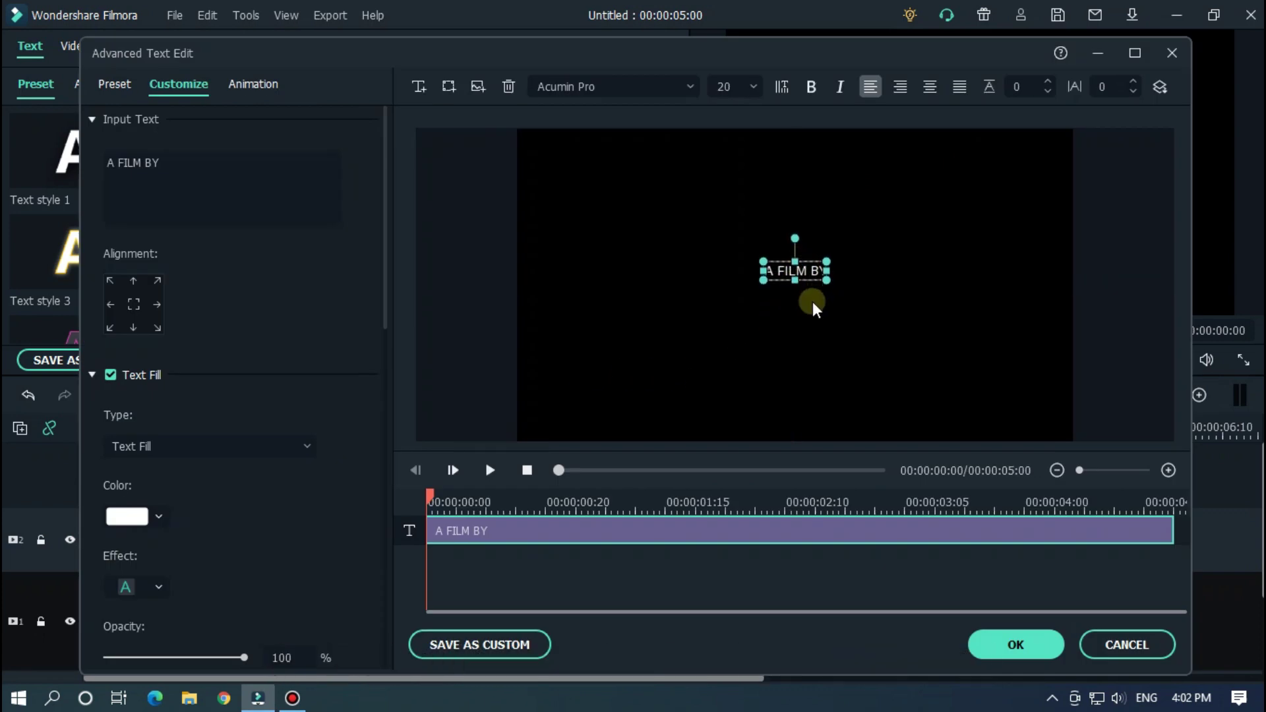
pyautogui.click(816, 305)
pyautogui.click(629, 533)
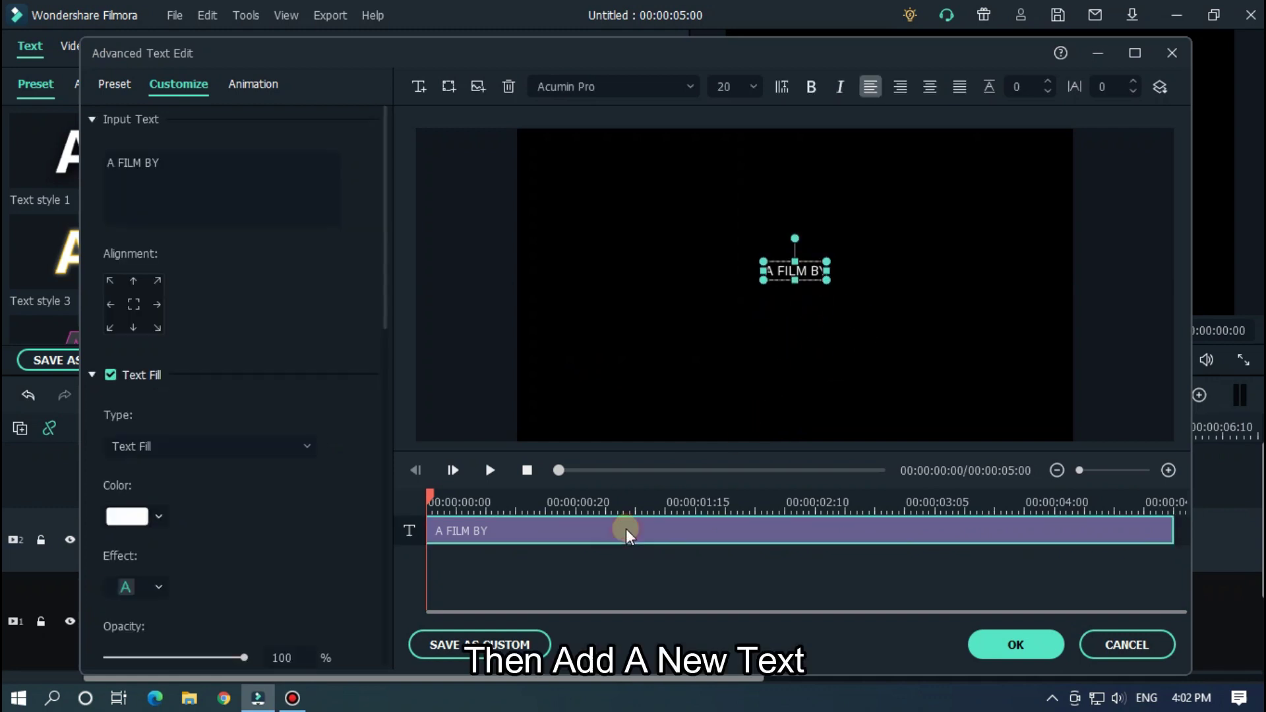
# Add a second text box to the title and enter the filmmaker's name in capitals
pyautogui.click(419, 87)
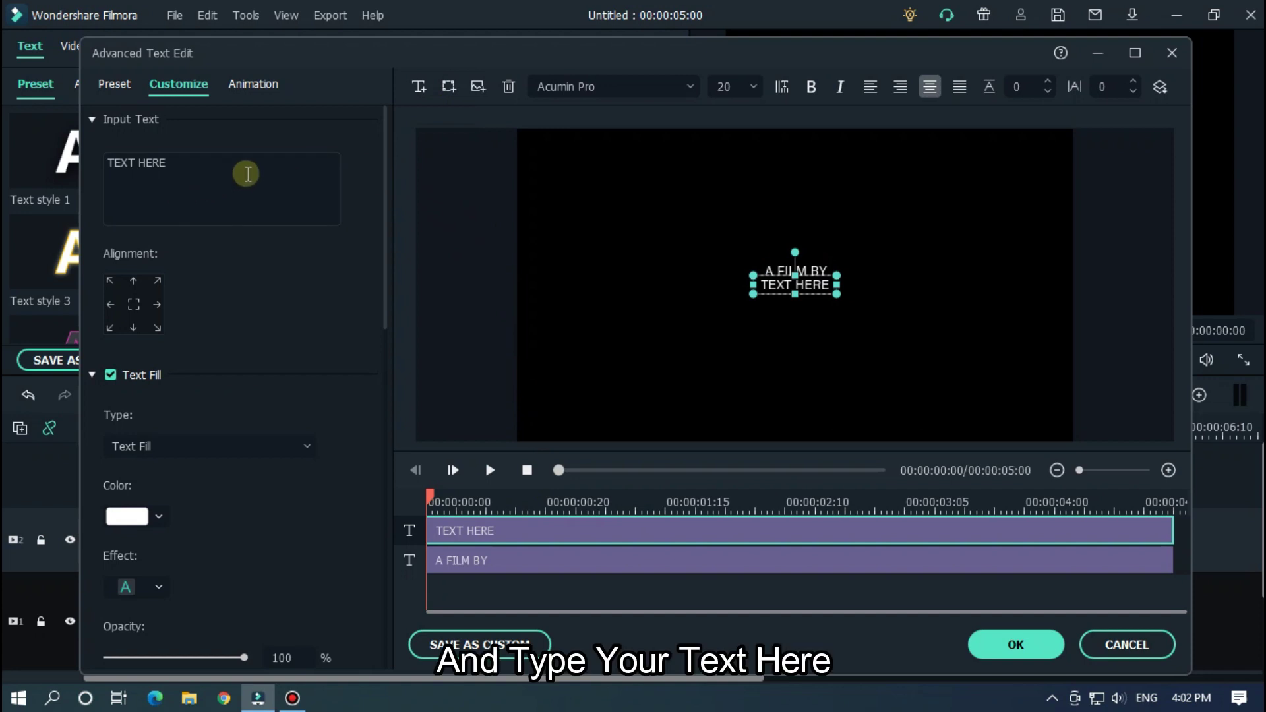
pyautogui.click(244, 177)
pyautogui.write('M')
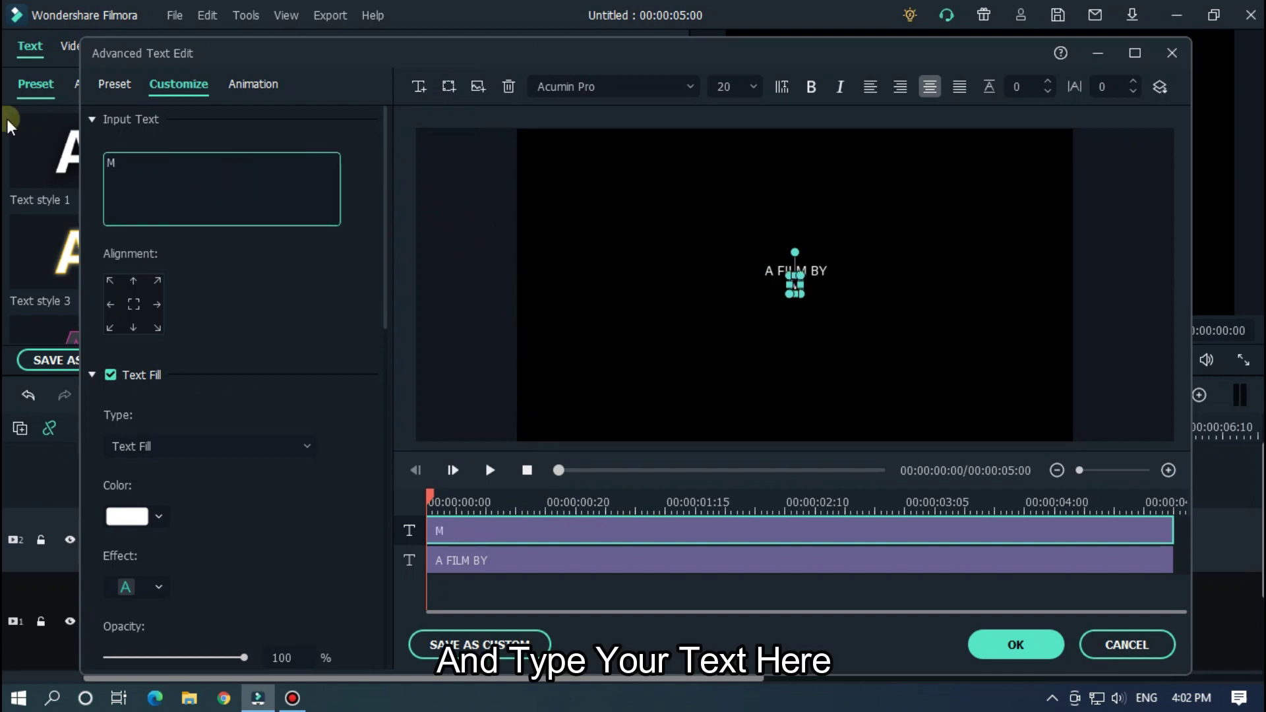
pyautogui.write('R MAHMUD')
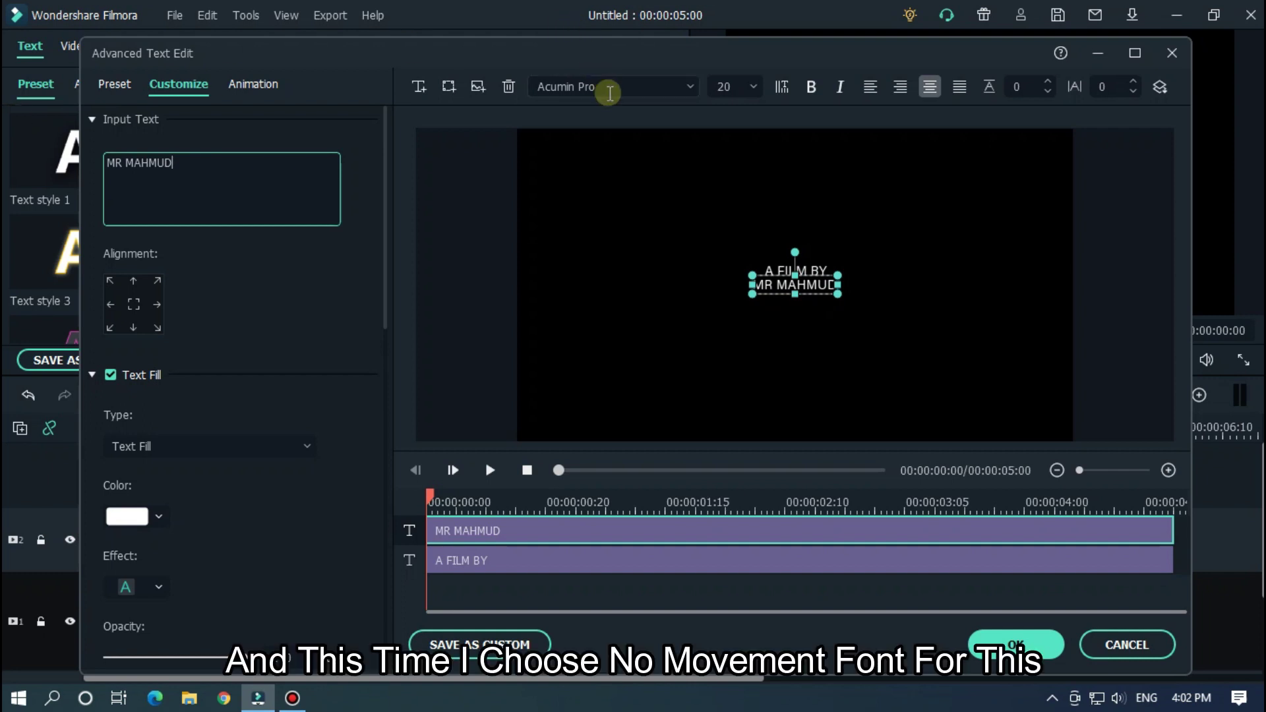
# Set the name text to the N.O.- Movement Bold font at size 30
pyautogui.click(608, 92)
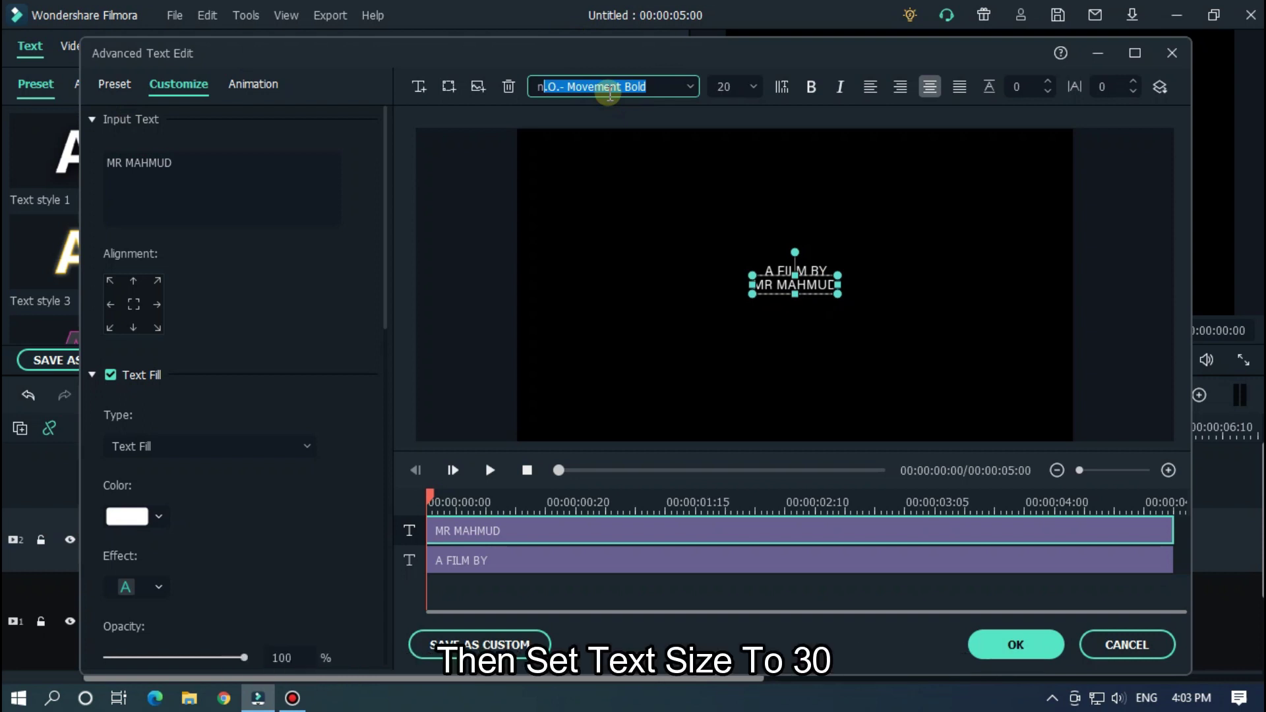
pyautogui.press('Return')
pyautogui.click(734, 82)
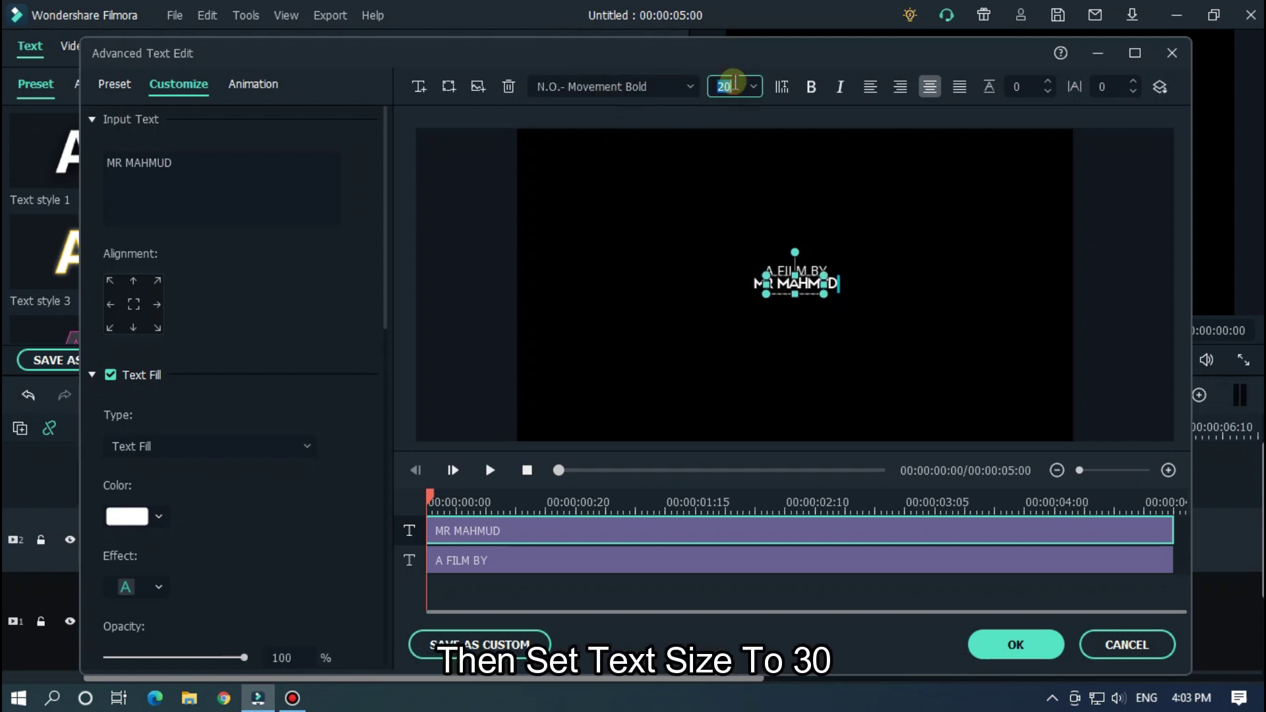
pyautogui.press('Return')
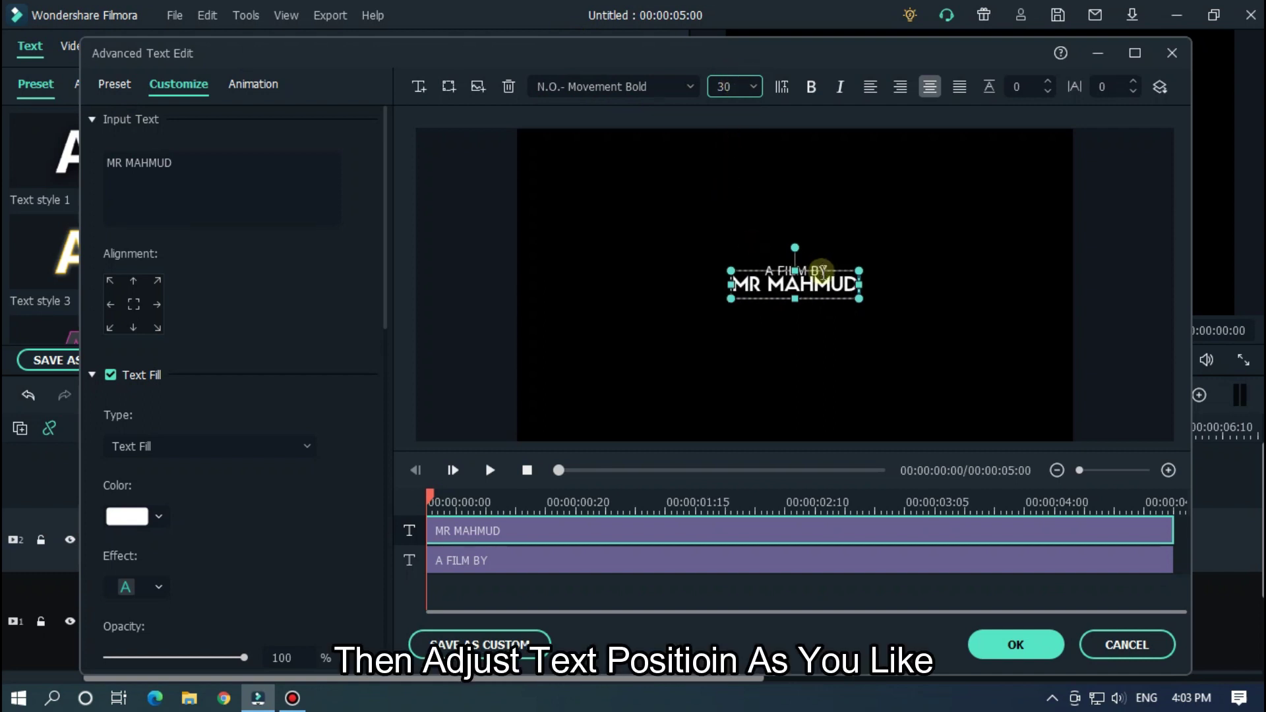
# Move the name text down so it sits centred just below the "A FILM BY" line without overlapping it
pyautogui.moveTo(822, 268); pyautogui.dragTo(824, 285)
pyautogui.click(813, 375)
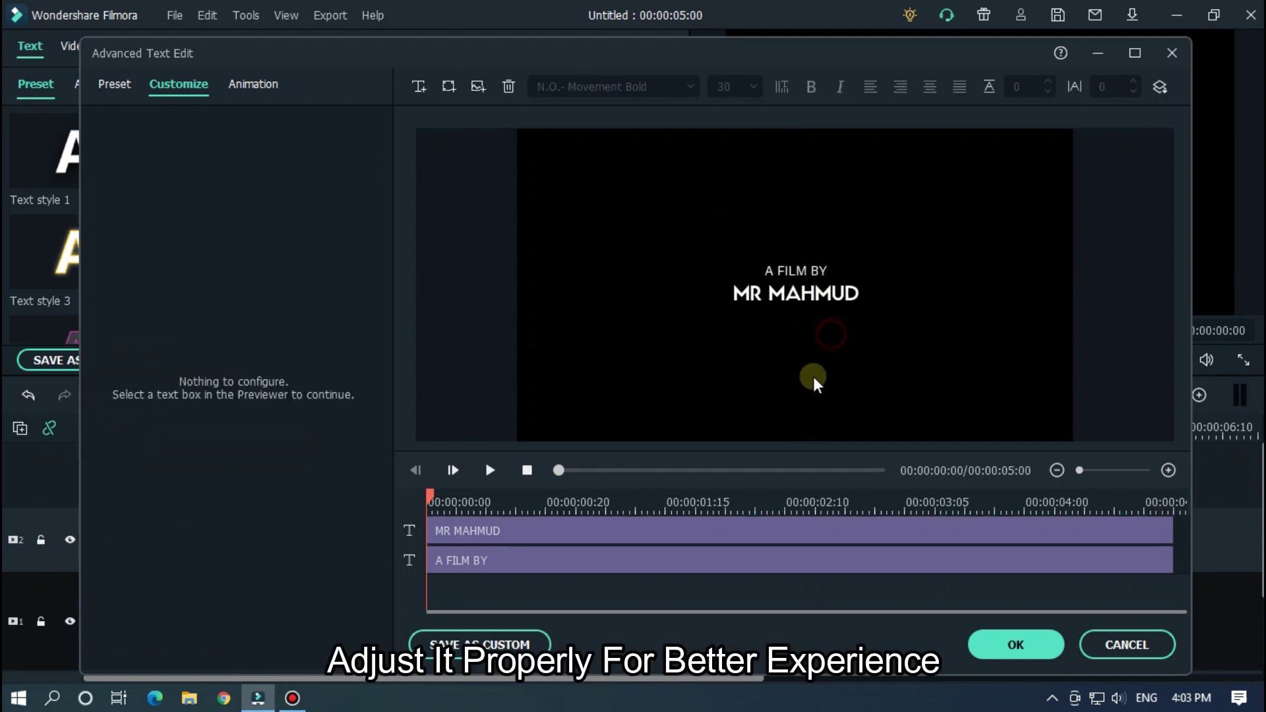
pyautogui.moveTo(821, 300); pyautogui.dragTo(834, 330)
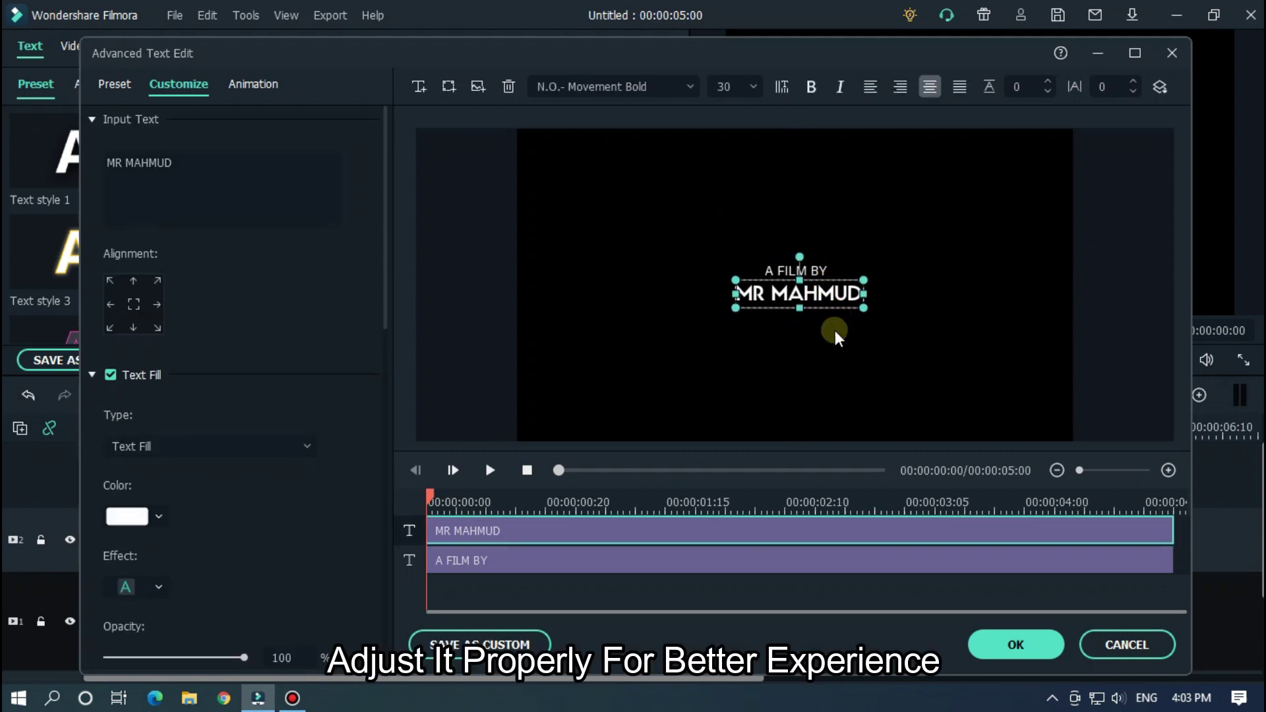
pyautogui.click(832, 331)
pyautogui.click(823, 302)
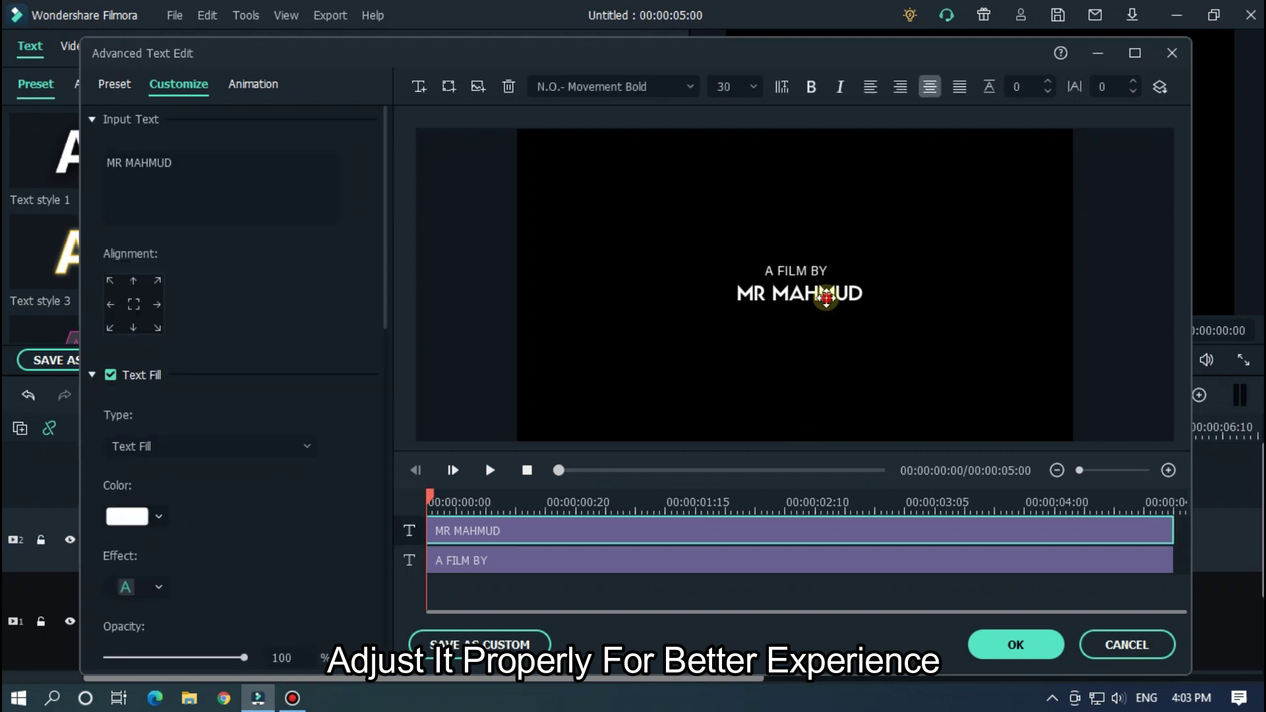
pyautogui.click(829, 356)
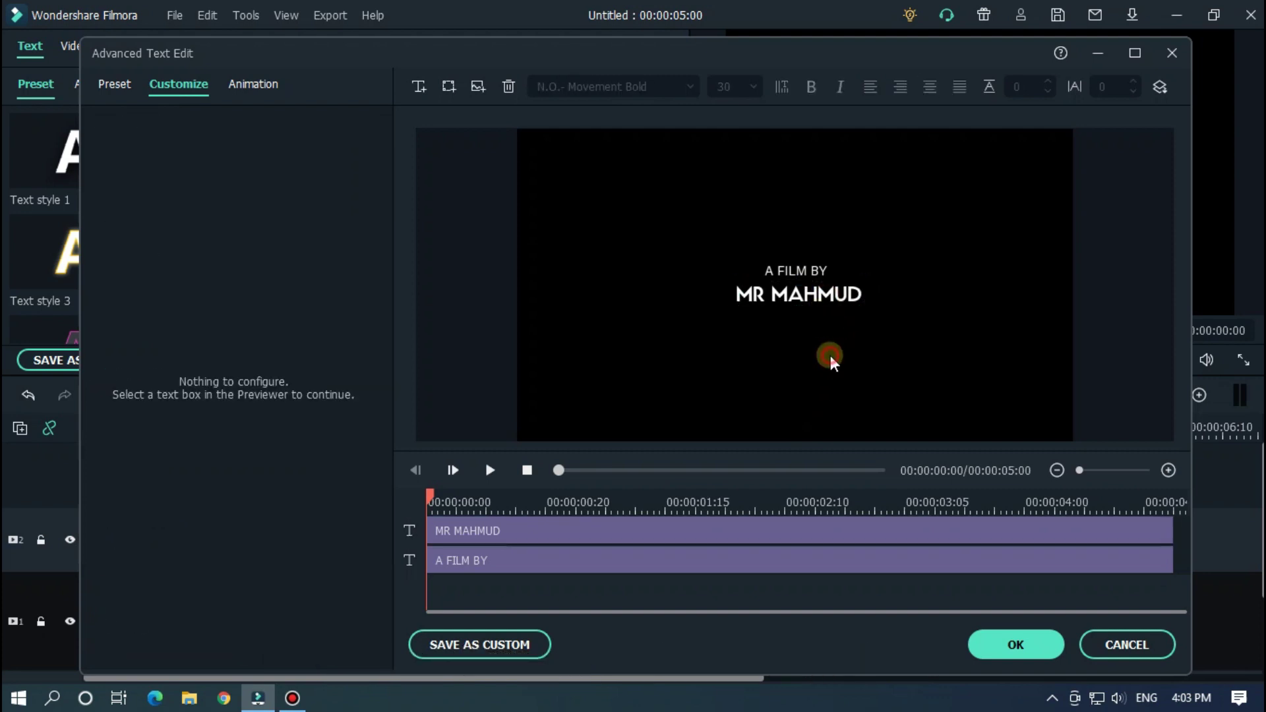
pyautogui.click(818, 300)
pyautogui.click(823, 351)
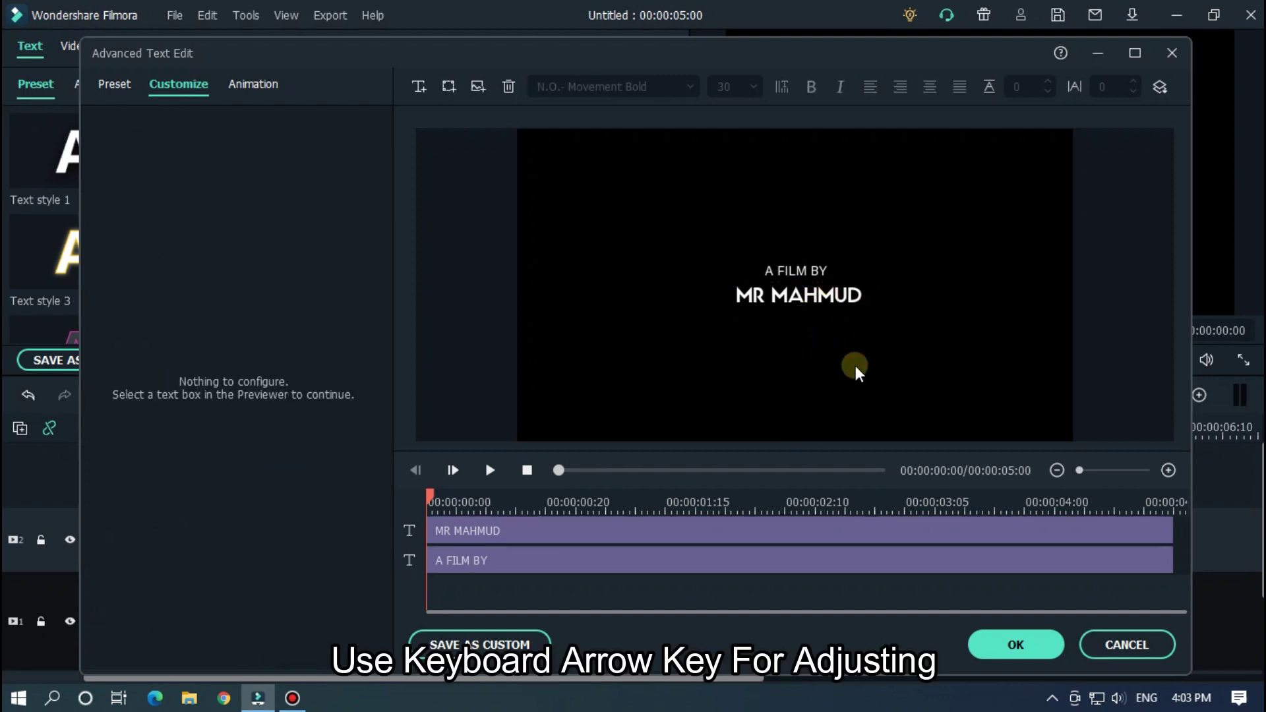
pyautogui.click(839, 302)
pyautogui.click(835, 381)
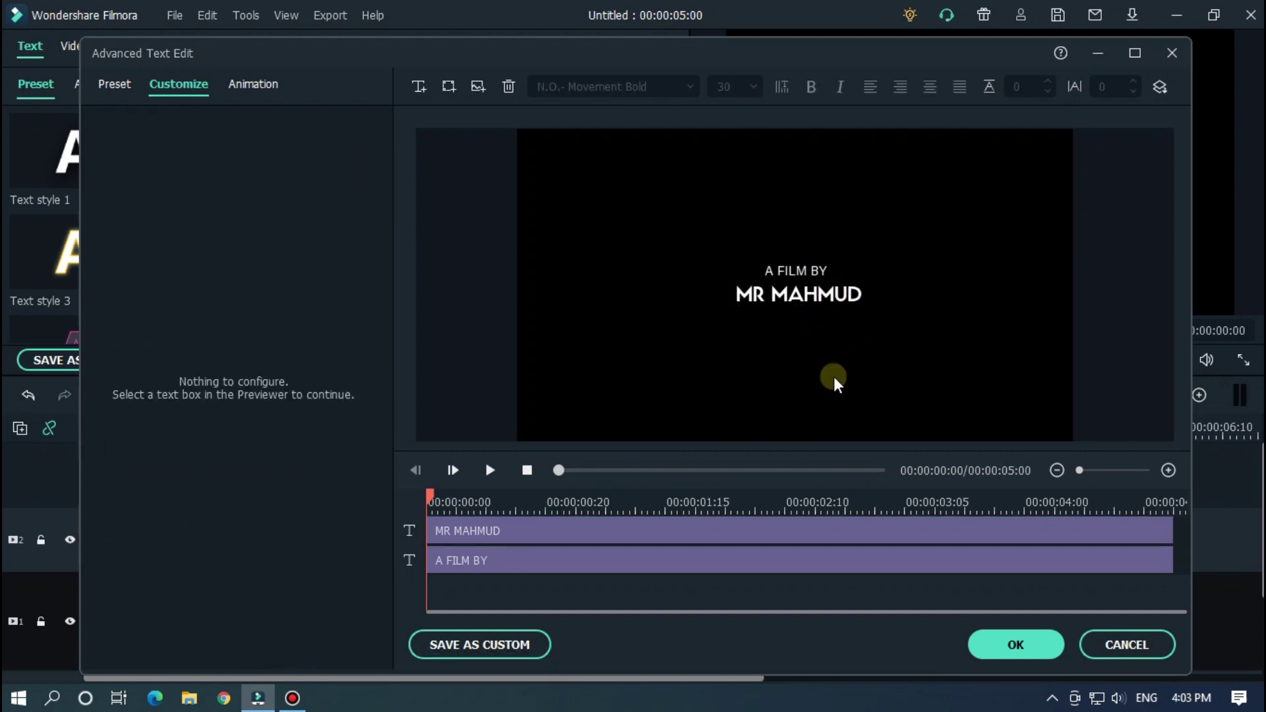
# Nudge both text lines slightly lower to balance their spacing, and apply the title edits
pyautogui.click(808, 295)
pyautogui.click(801, 272)
pyautogui.click(838, 353)
pyautogui.click(816, 279)
pyautogui.click(815, 361)
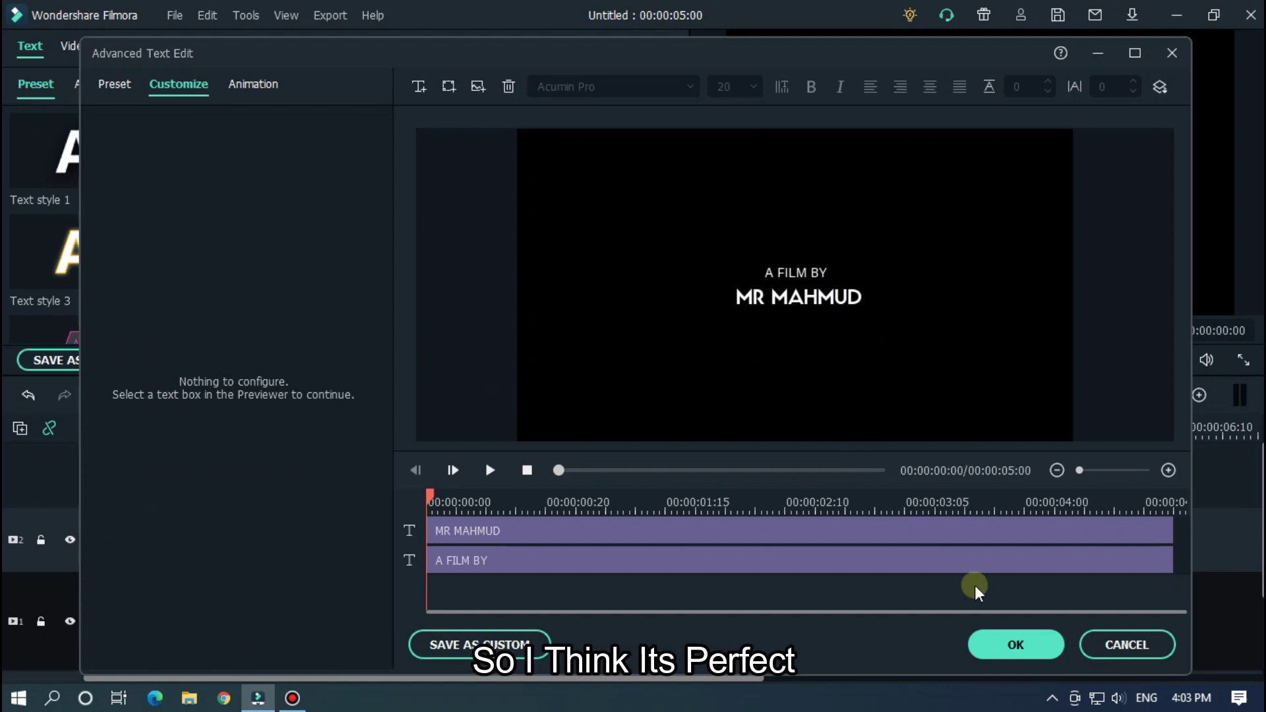
pyautogui.click(1013, 645)
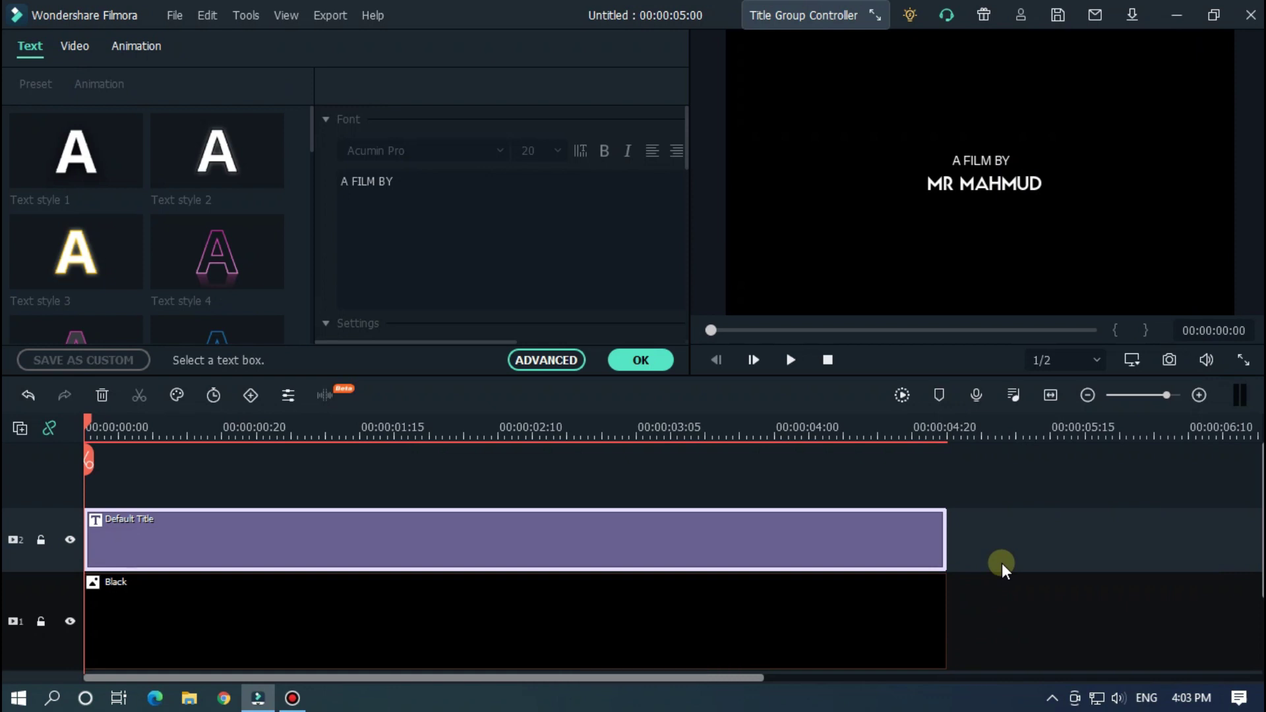
pyautogui.click(641, 361)
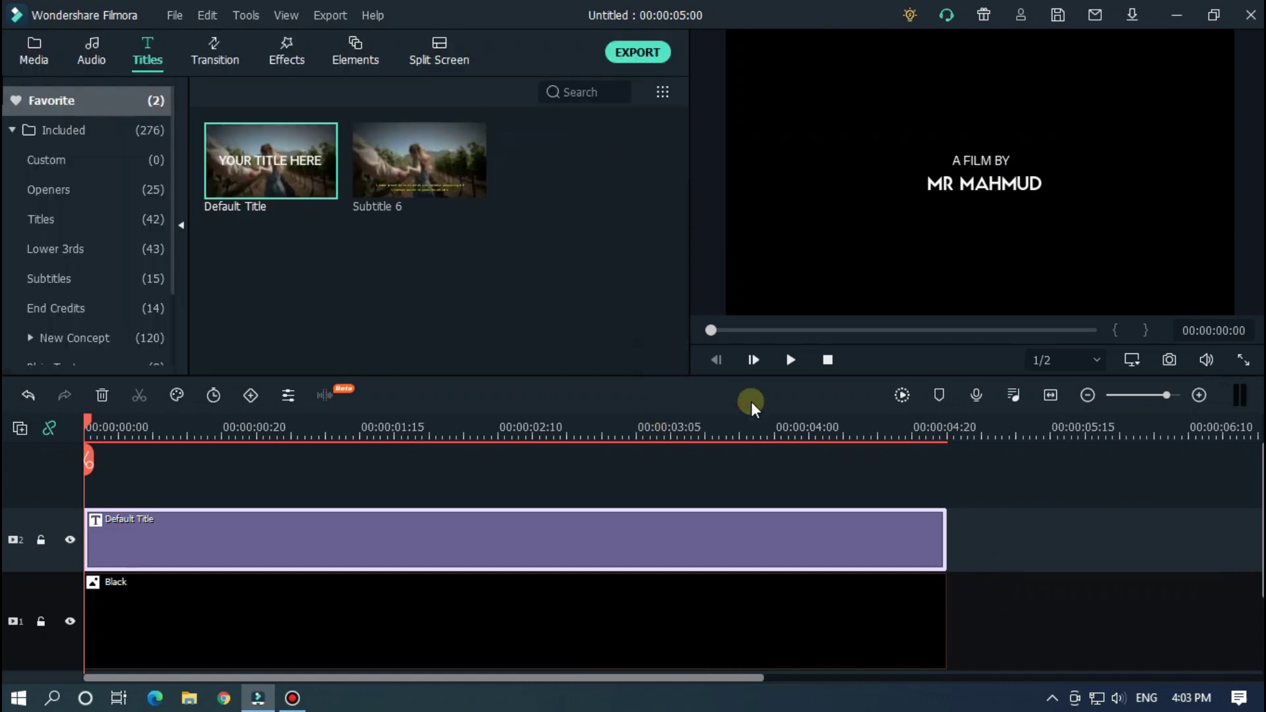
# Capture a snapshot of the finished title frame into the project media
pyautogui.click(34, 51)
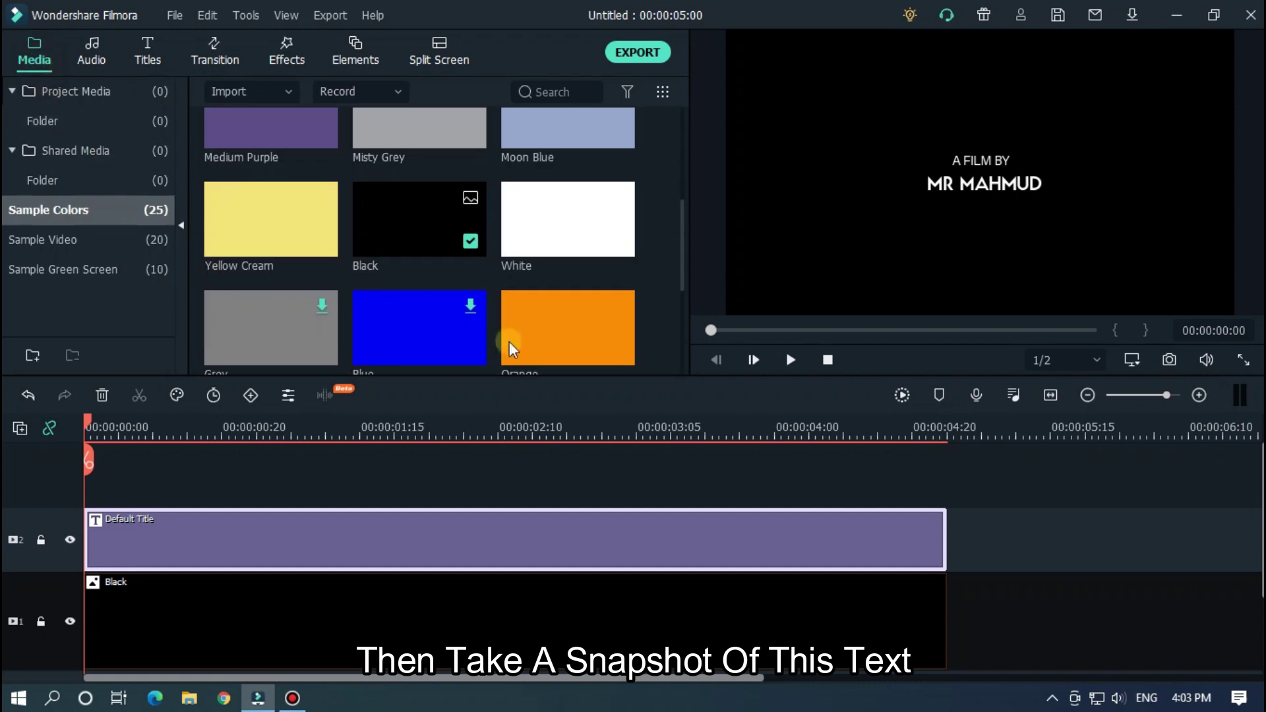
pyautogui.click(16, 100)
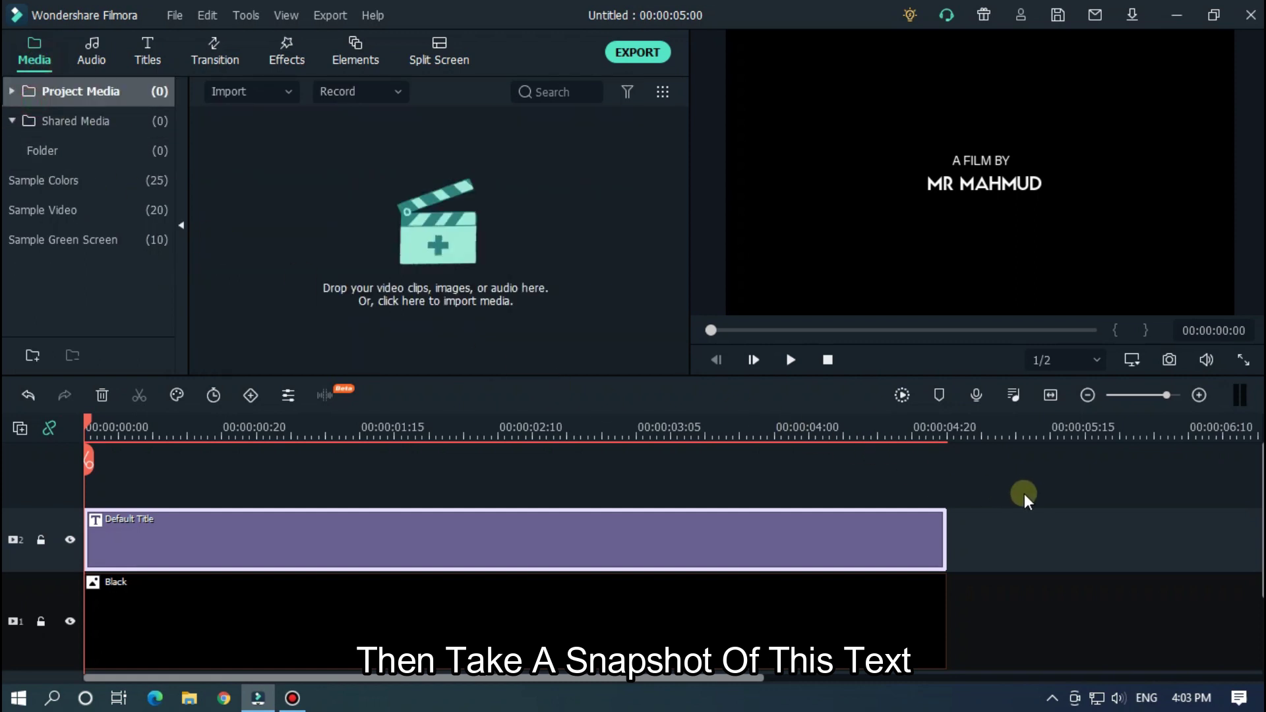
pyautogui.click(1170, 360)
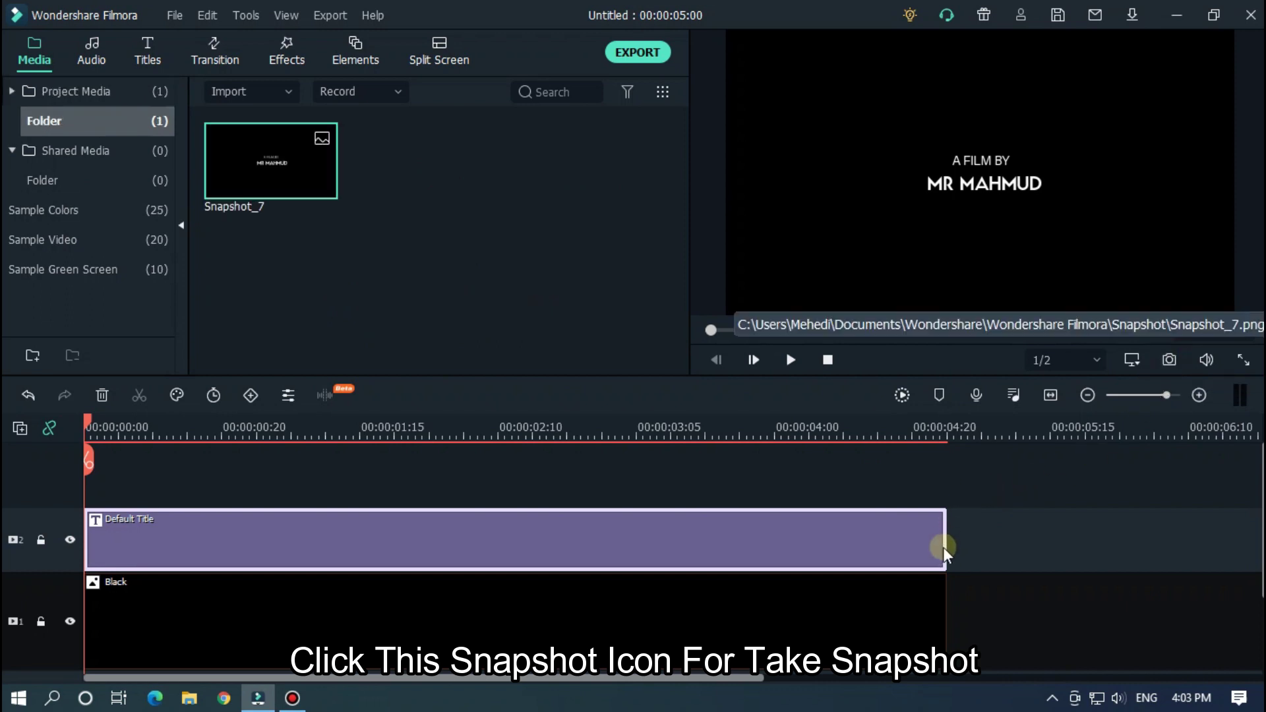
pyautogui.click(991, 556)
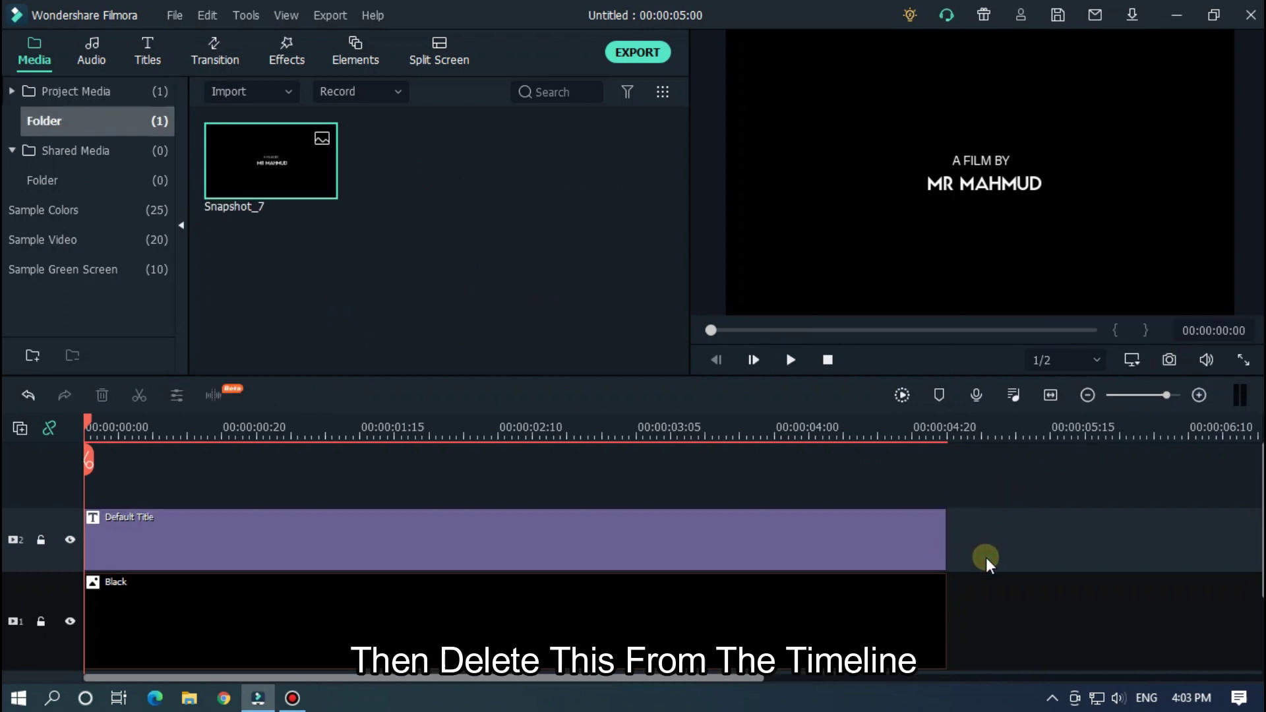
# Delete the title and black clips from the timeline and place Snapshot_7 at the start of video track 1
pyautogui.moveTo(968, 610); pyautogui.dragTo(859, 500)
pyautogui.press('Delete')
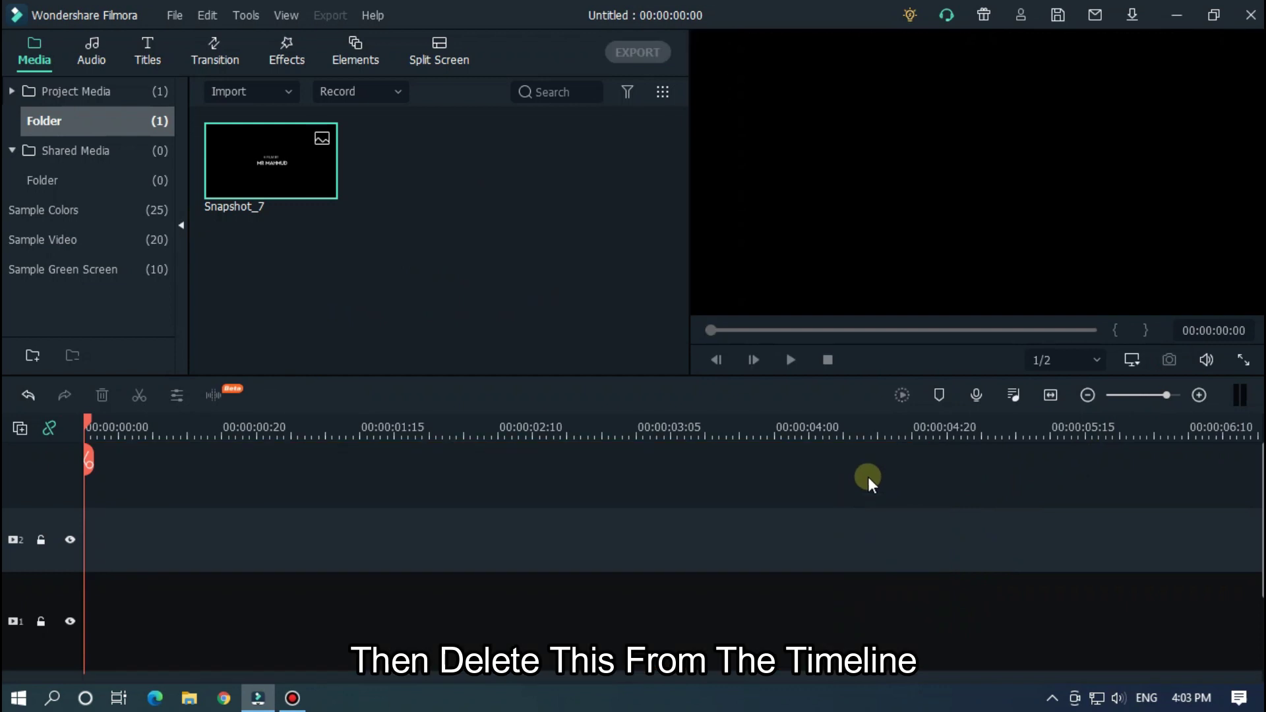
pyautogui.scroll(-1, 442, 435)
pyautogui.moveTo(295, 165)
pyautogui.moveTo(295, 165); pyautogui.dragTo(508, 581)
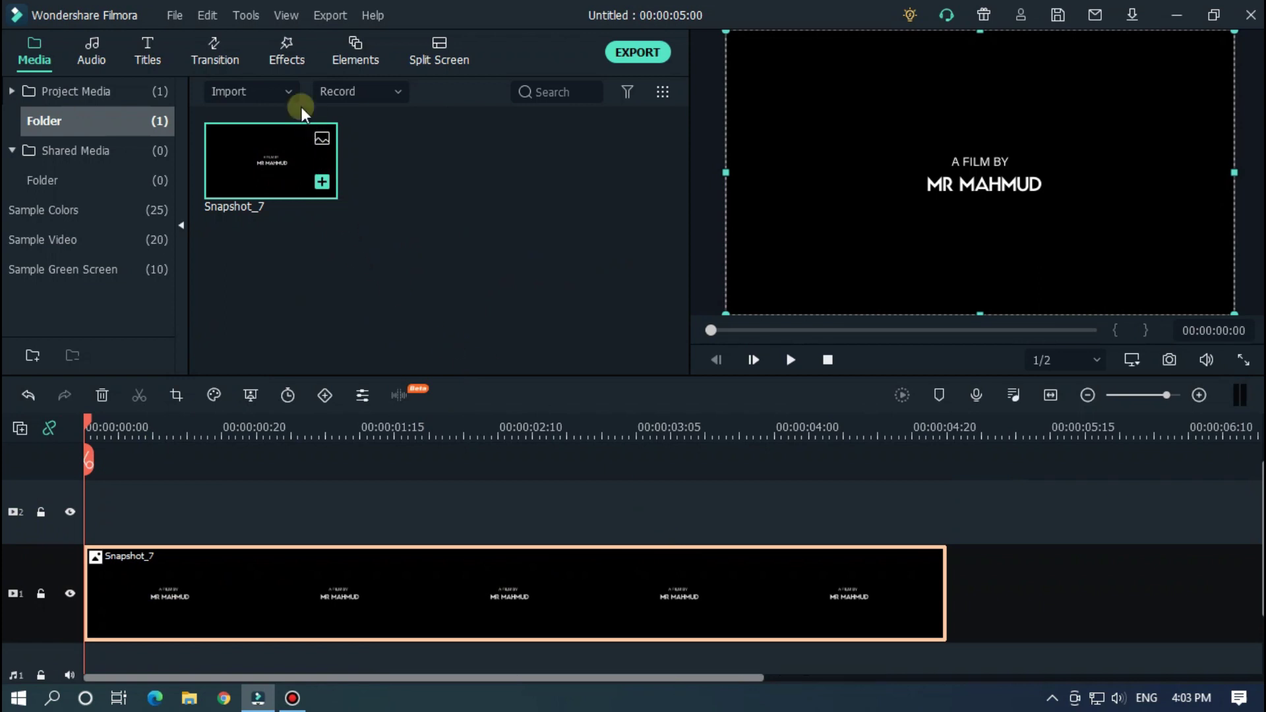
# Search the effects for "sq" and apply Square Blur to the Snapshot_7 clip
pyautogui.click(289, 62)
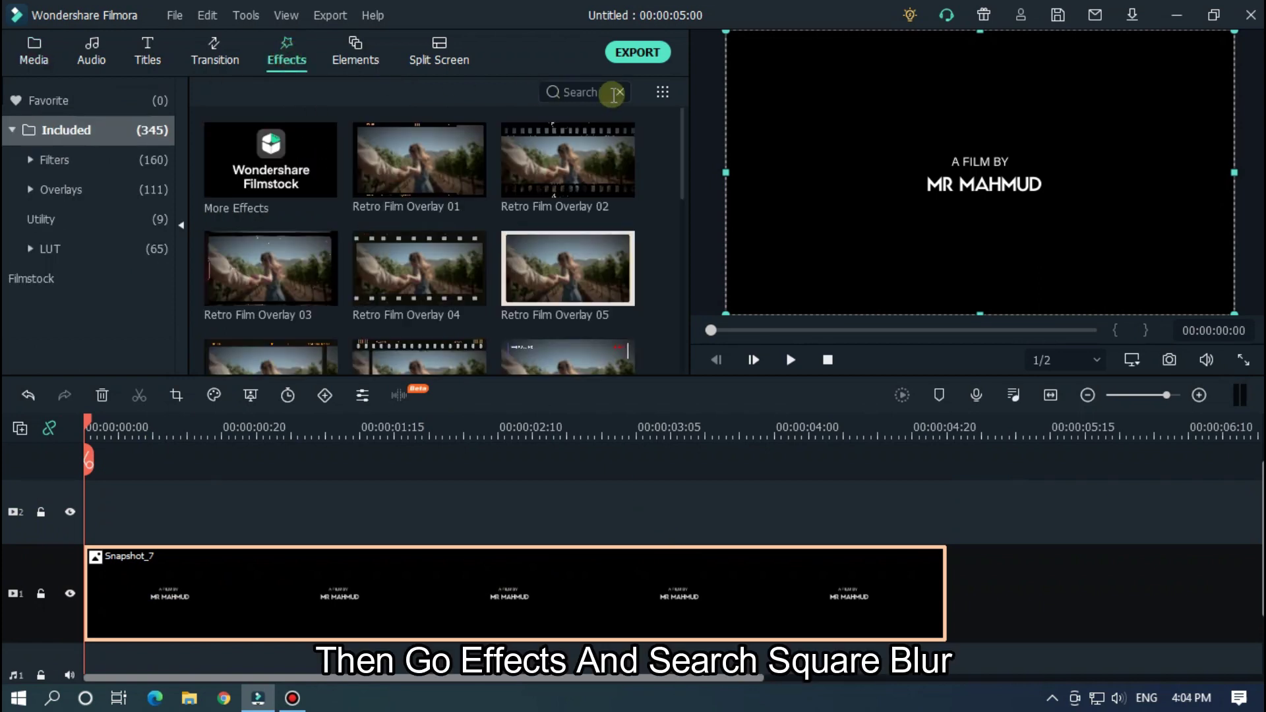
pyautogui.write('sq')
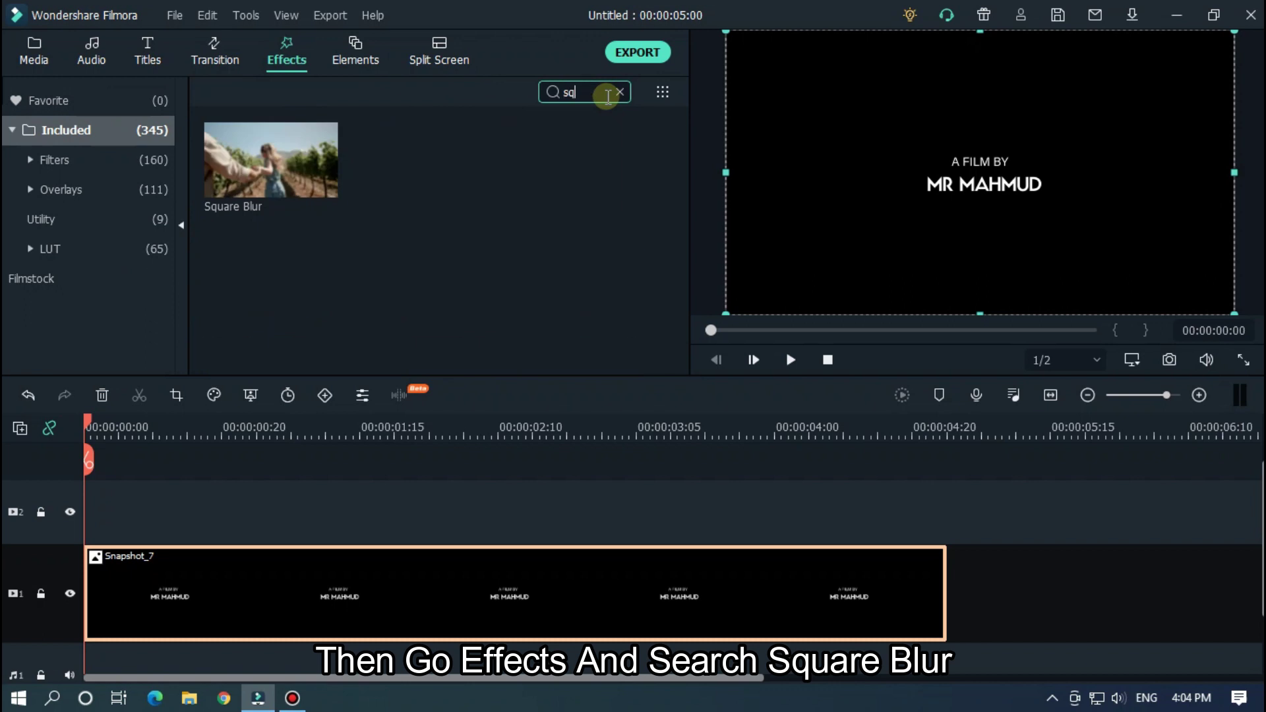
pyautogui.moveTo(275, 180); pyautogui.dragTo(240, 575)
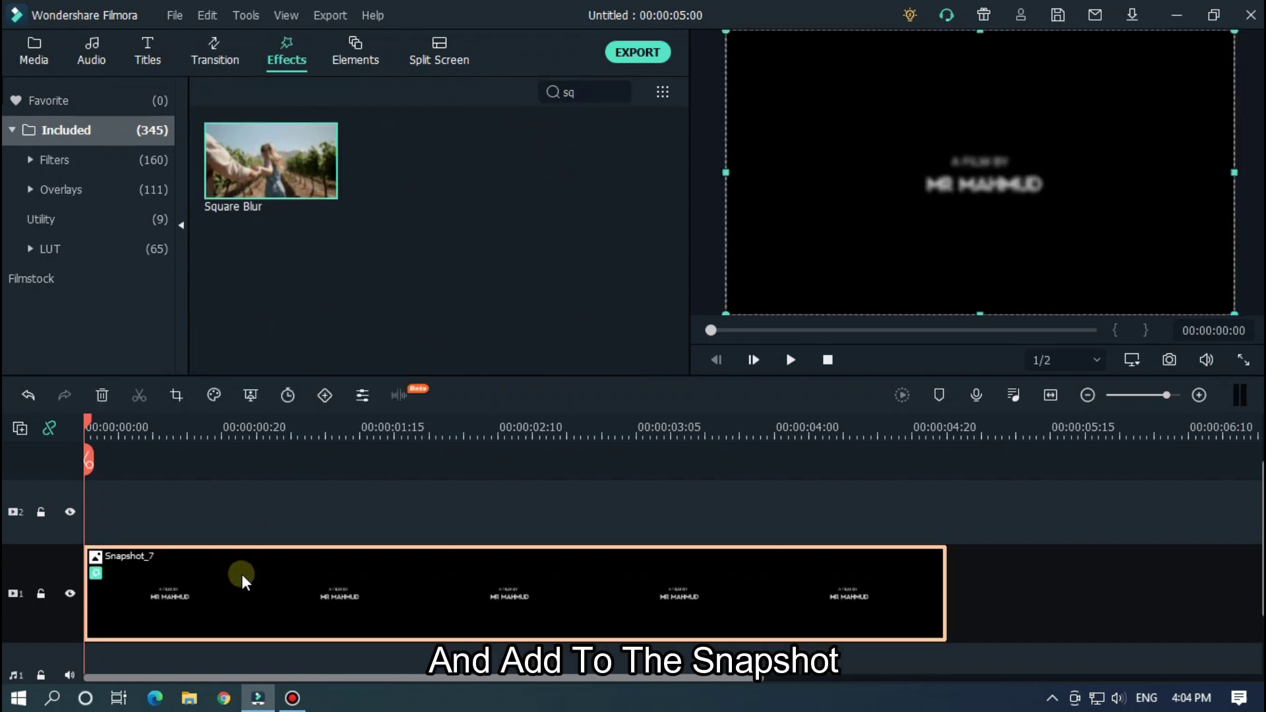
# Set the Square Blur size to 6 on the Snapshot_7 clip and apply the change
pyautogui.doubleClick(307, 596)
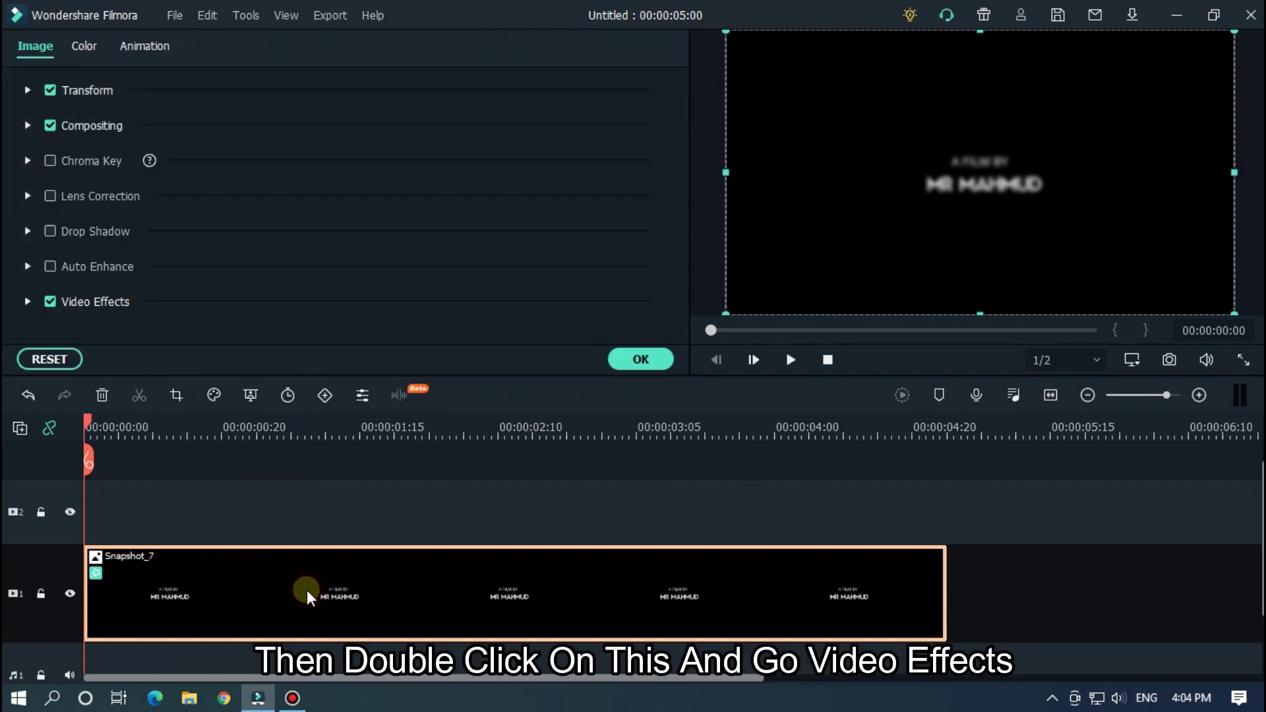
pyautogui.click(27, 304)
pyautogui.scroll(-2, 462, 177)
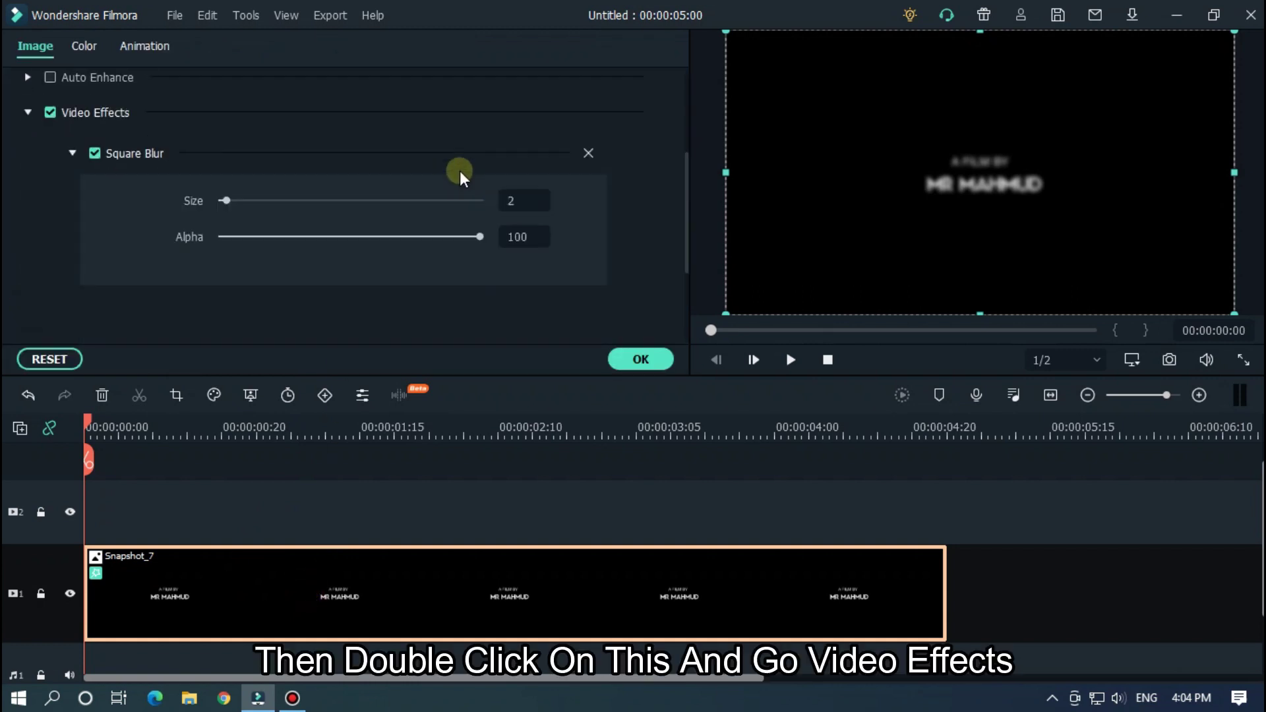
pyautogui.scroll(-4, 460, 176)
pyautogui.doubleClick(514, 106)
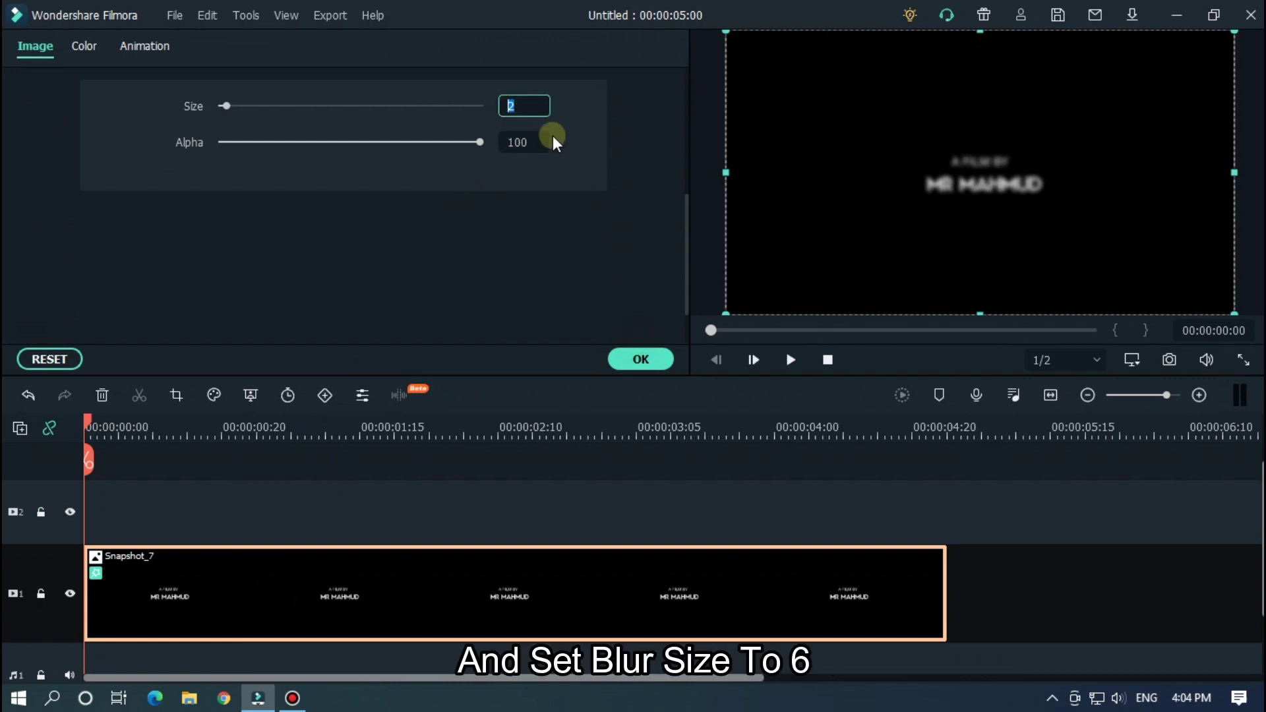
pyautogui.press('Return')
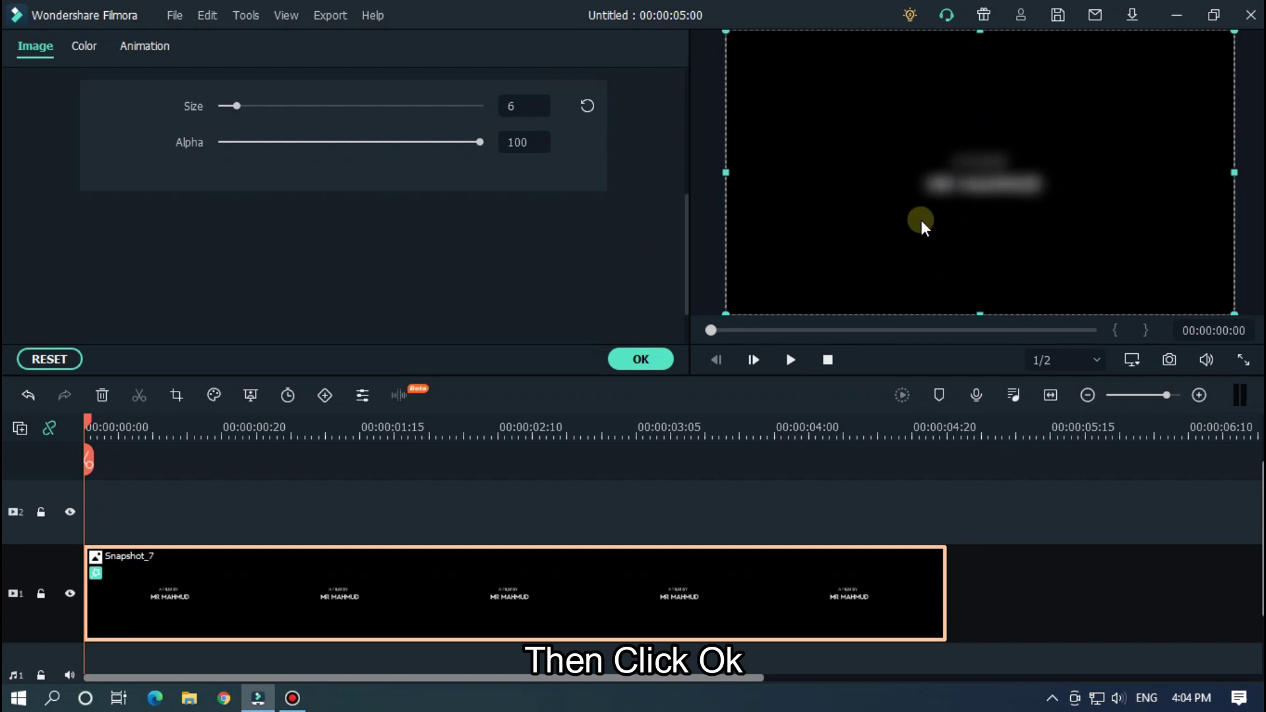
pyautogui.click(829, 500)
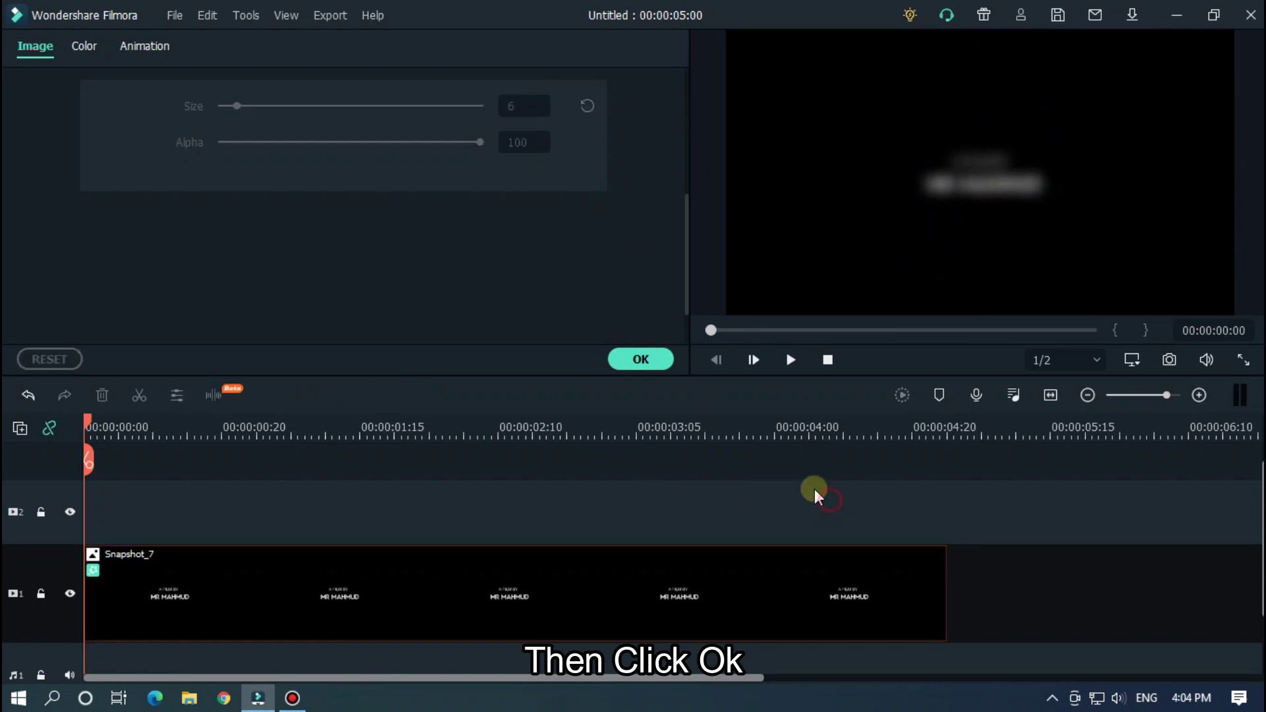
pyautogui.click(643, 363)
# Capture the blurred title frame as a snapshot and replace the Snapshot_7 clip on the timeline with it
pyautogui.click(30, 57)
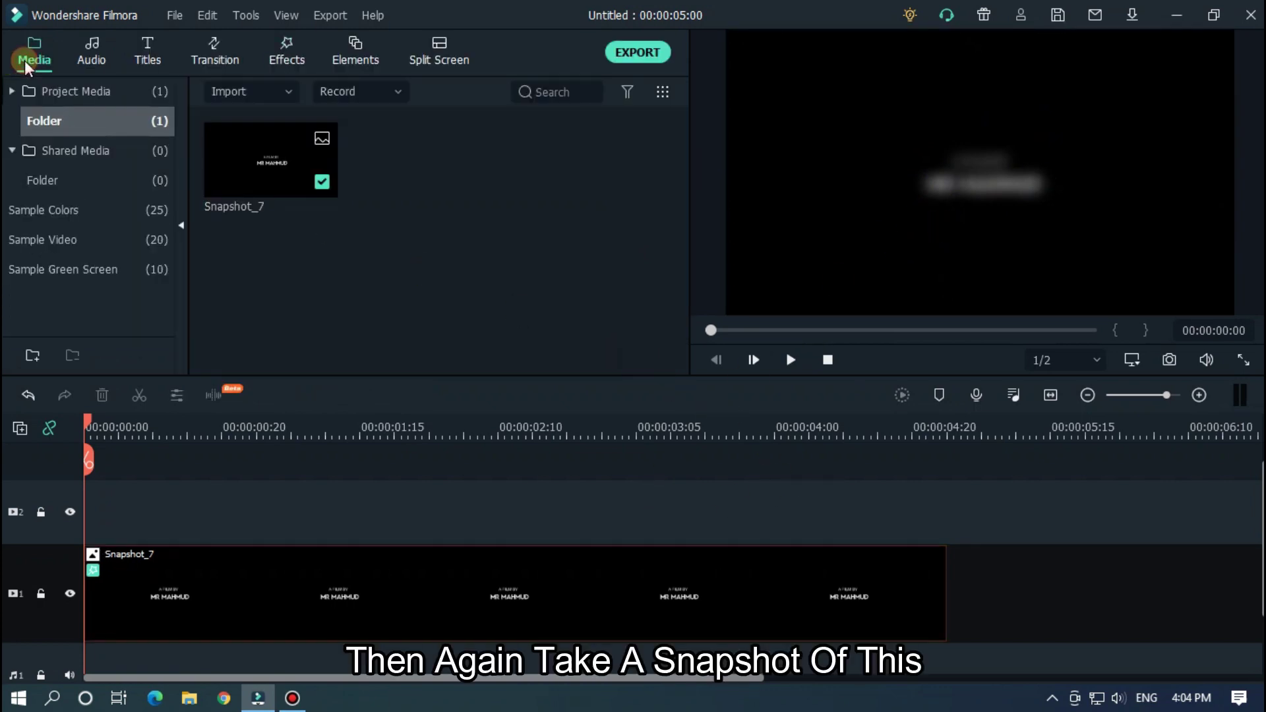
pyautogui.click(1170, 362)
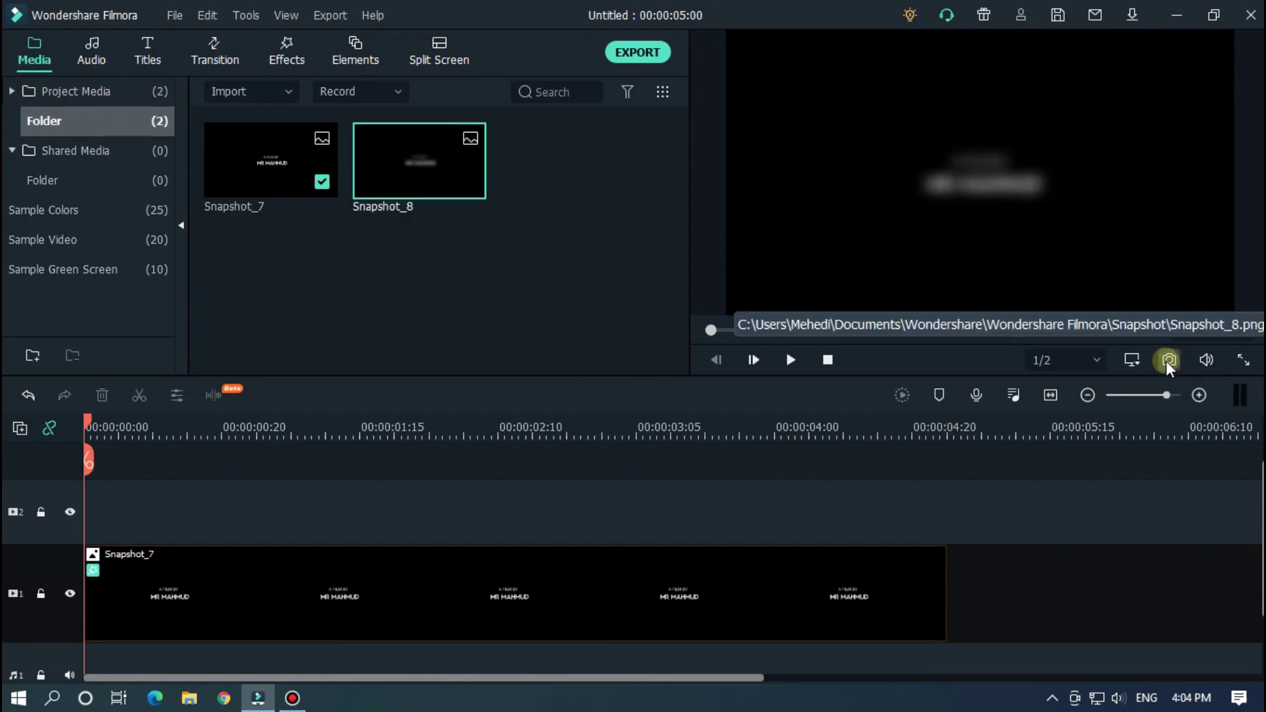
pyautogui.click(863, 599)
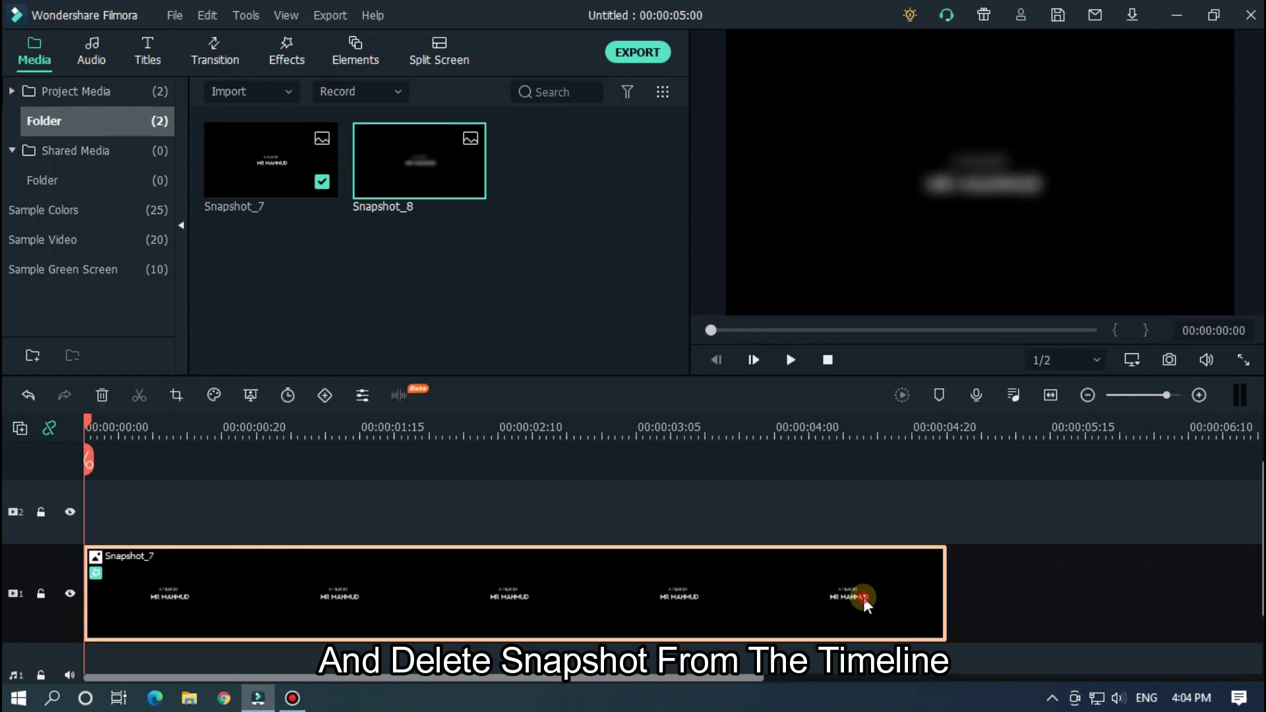
pyautogui.press('Delete')
pyautogui.scroll(-1, 517, 545)
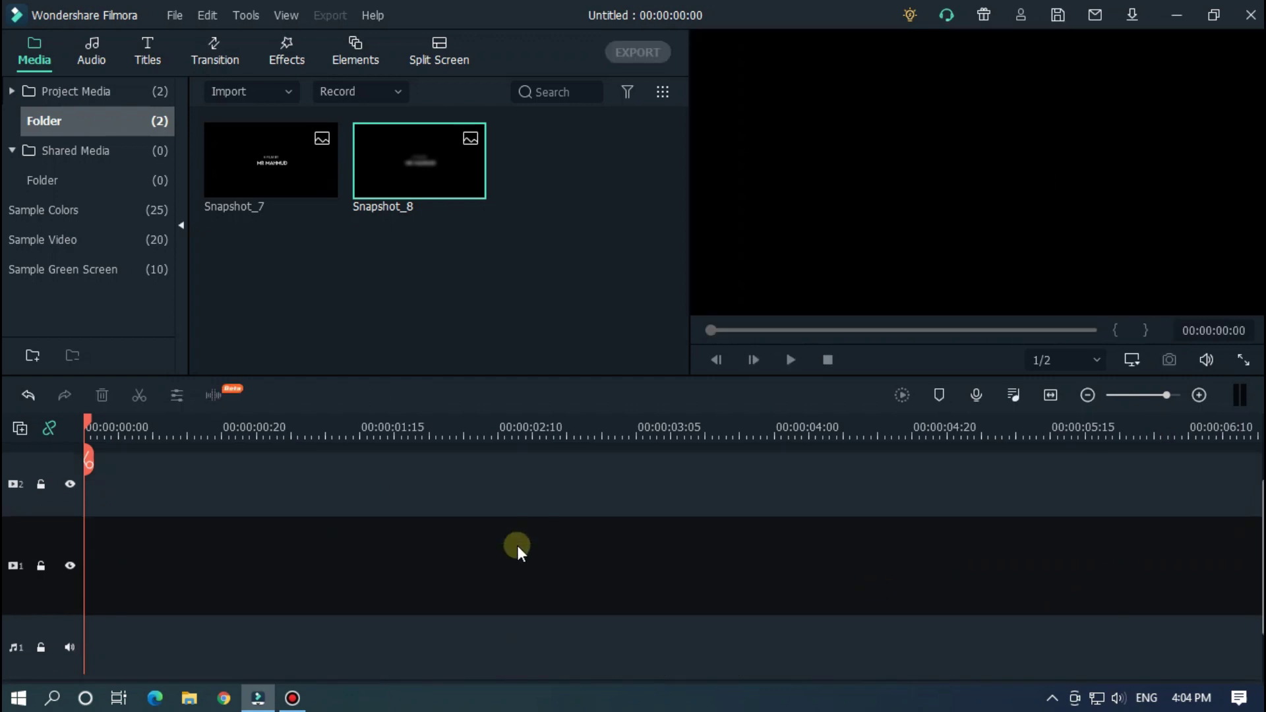
pyautogui.moveTo(417, 203); pyautogui.dragTo(77, 555)
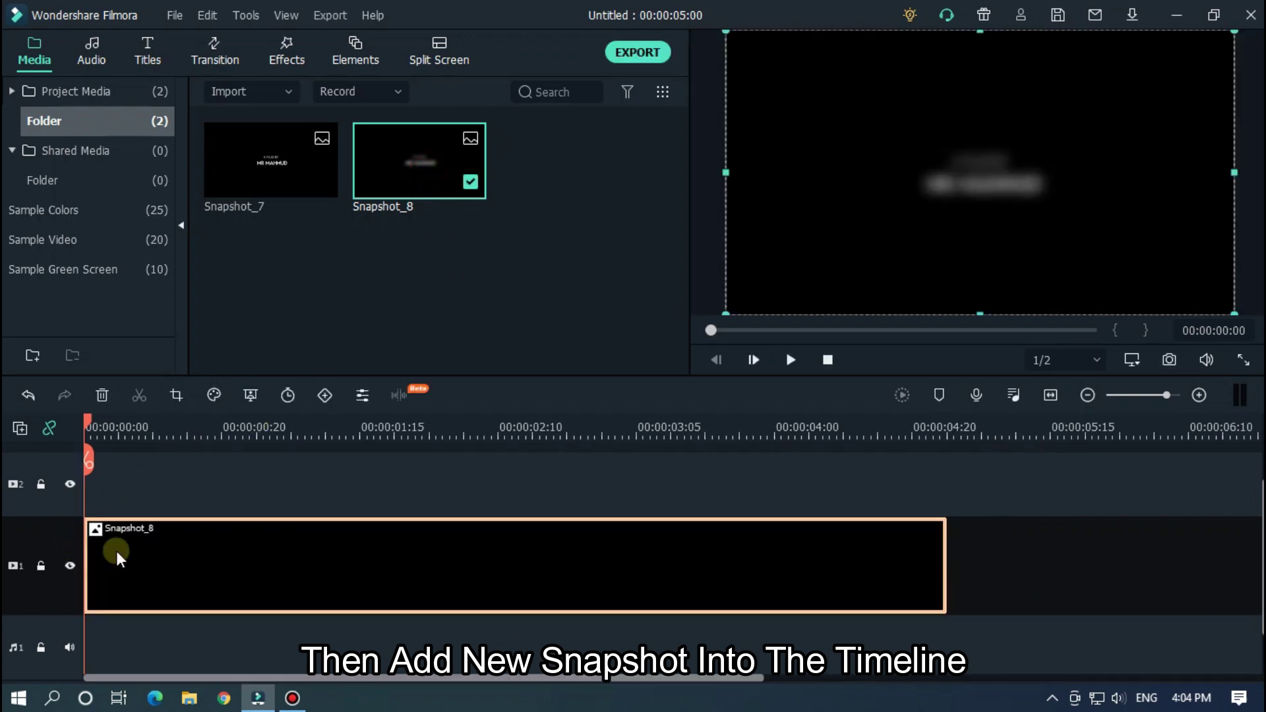
# Split the Snapshot_8 clip at 00:00:02:00 and delete the part after the cut
pyautogui.moveTo(329, 426); pyautogui.dragTo(489, 420)
pyautogui.click(779, 422)
pyautogui.moveTo(779, 422); pyautogui.dragTo(663, 418)
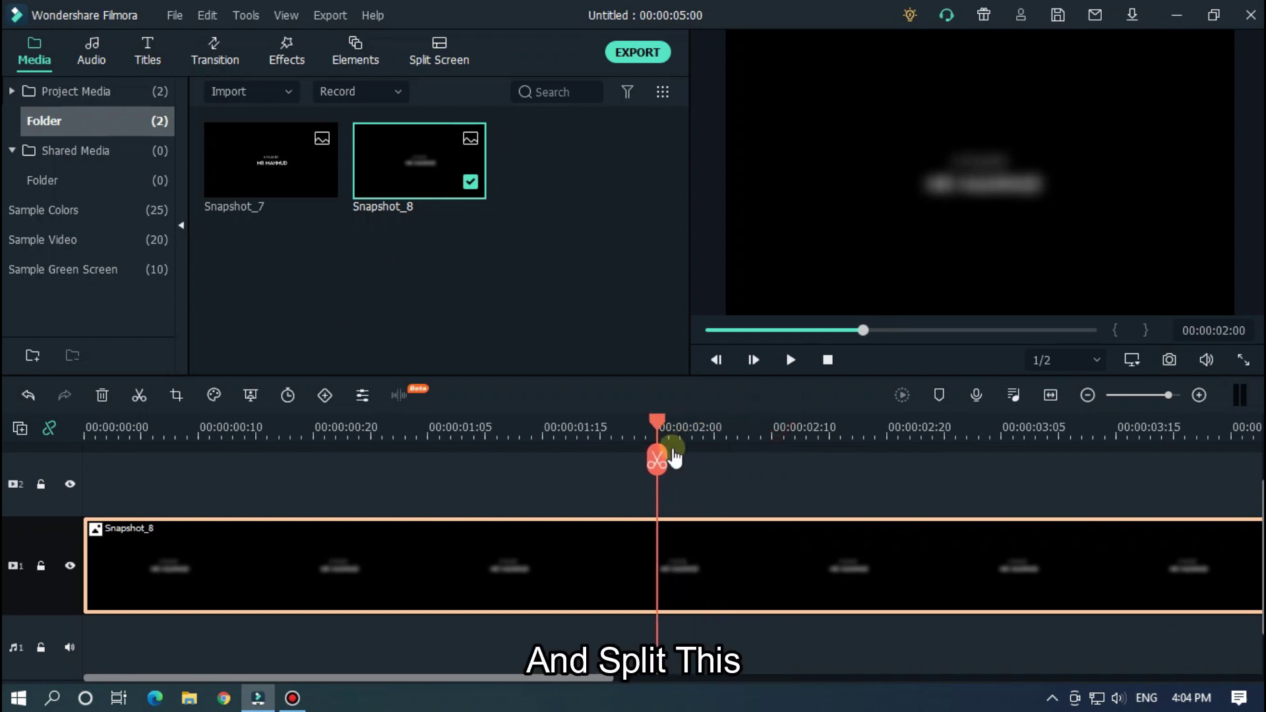
pyautogui.click(671, 471)
pyautogui.click(758, 589)
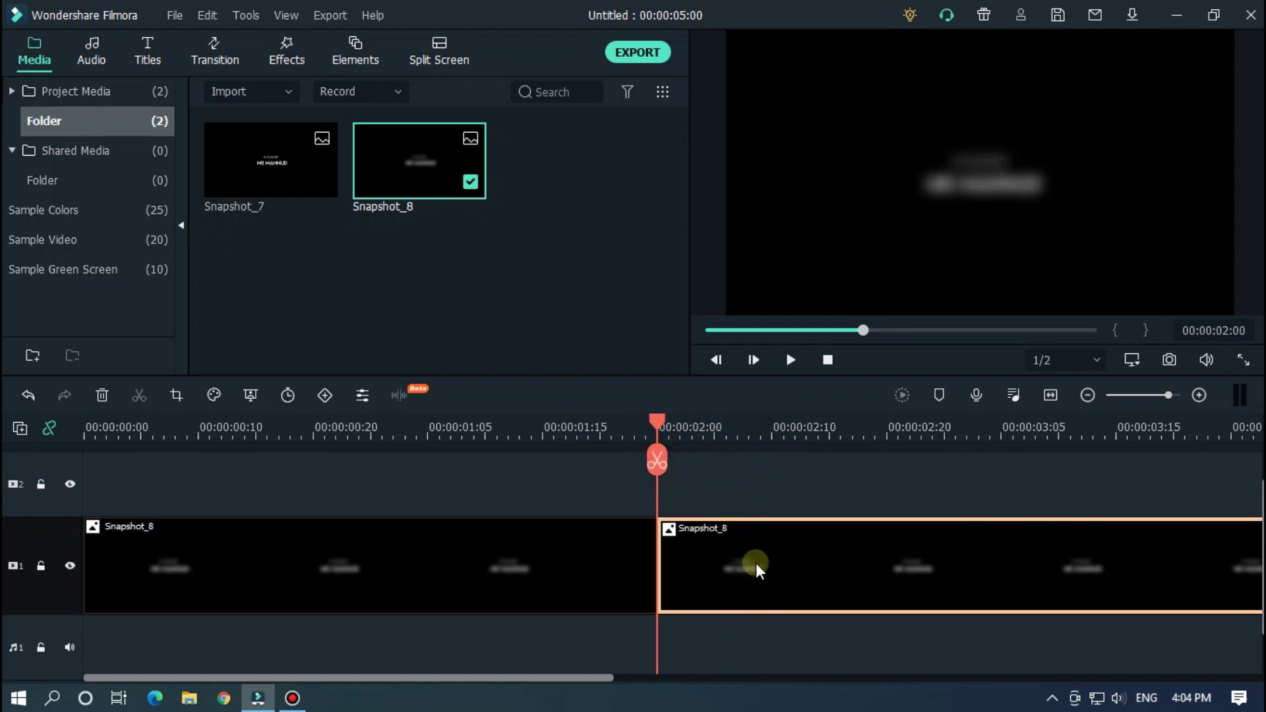
pyautogui.press('Delete')
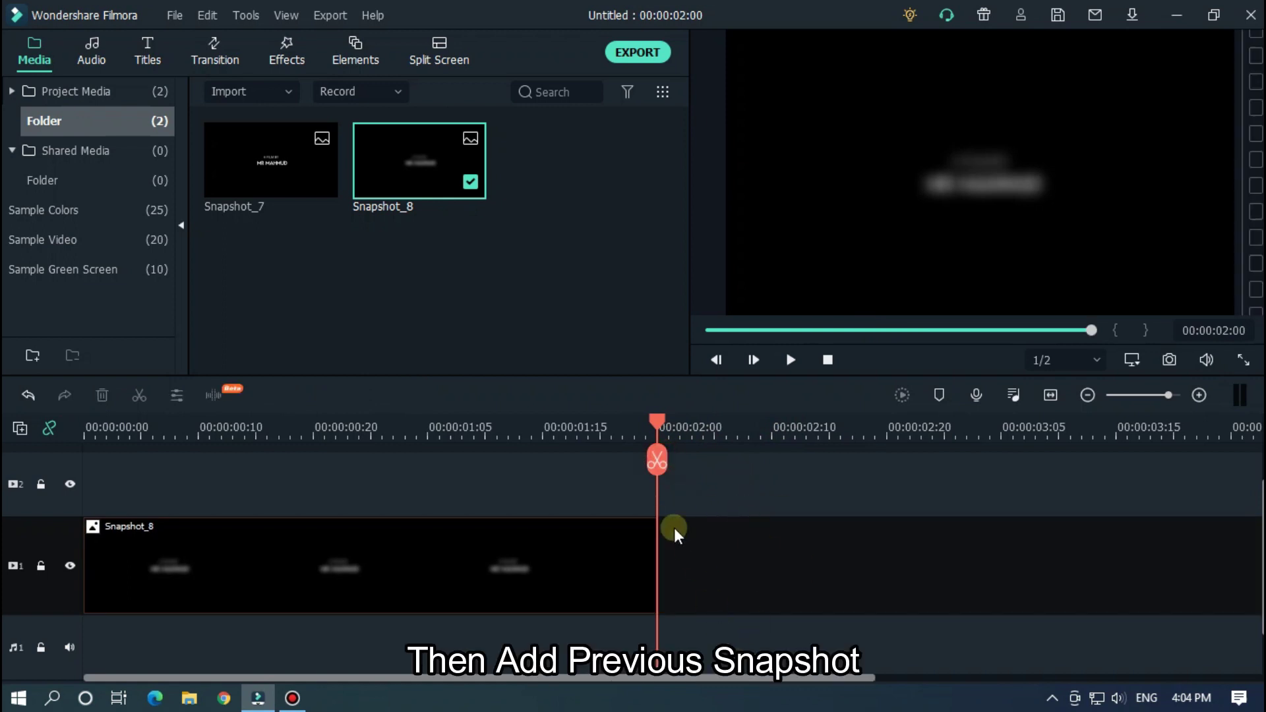
# Place Snapshot_7 directly after the Snapshot_8 clip, split it at 00:00:05:00 and delete the remainder
pyautogui.moveTo(290, 182); pyautogui.dragTo(660, 537)
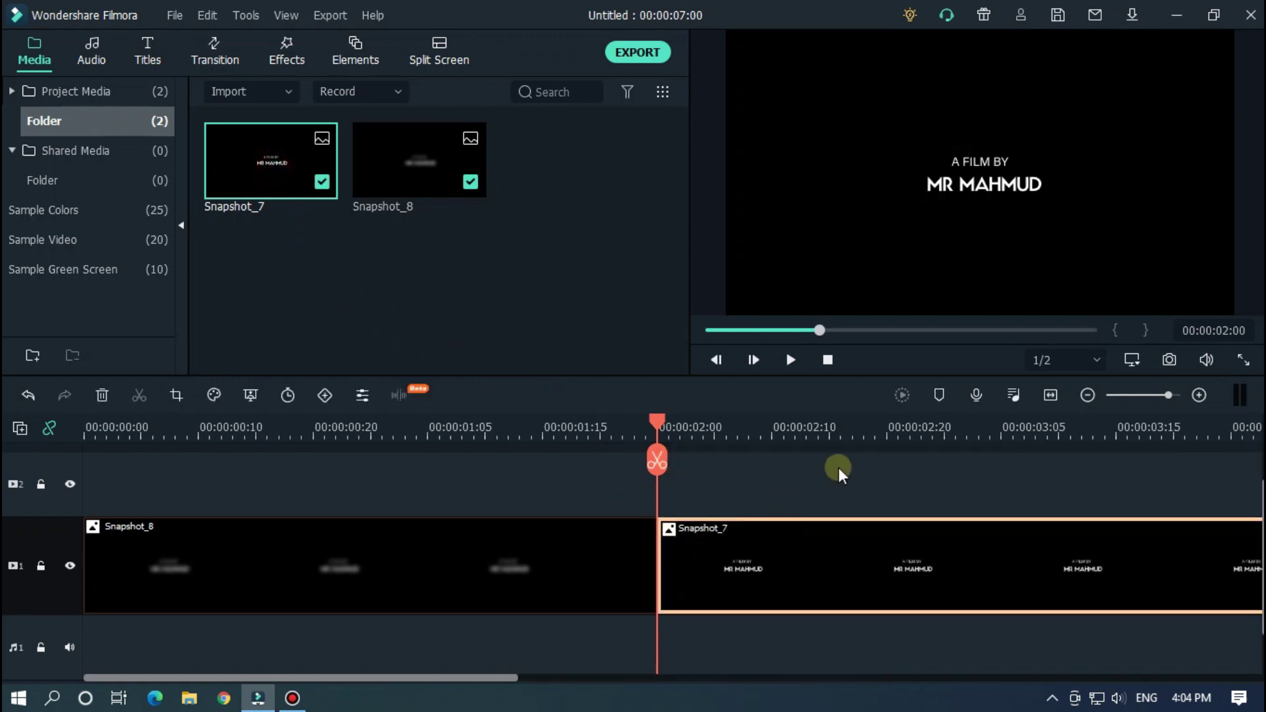
pyautogui.click(837, 468)
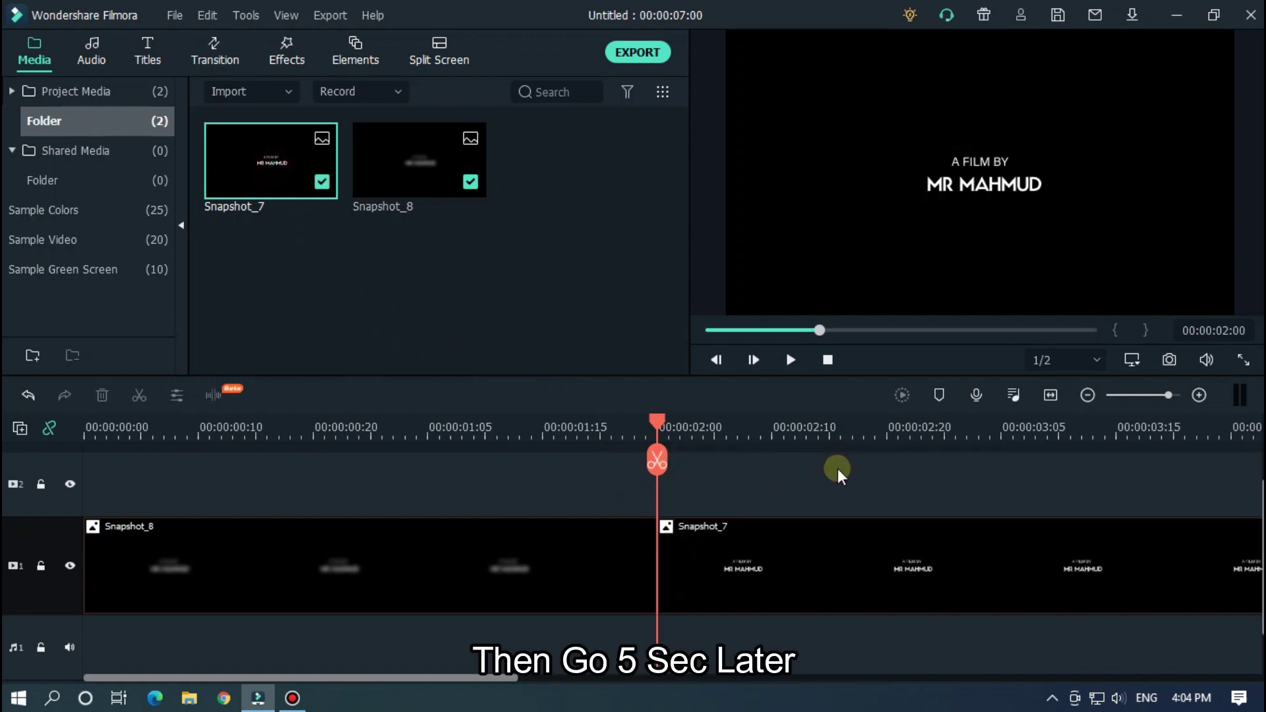
pyautogui.moveTo(504, 679); pyautogui.dragTo(829, 659)
pyautogui.click(647, 428)
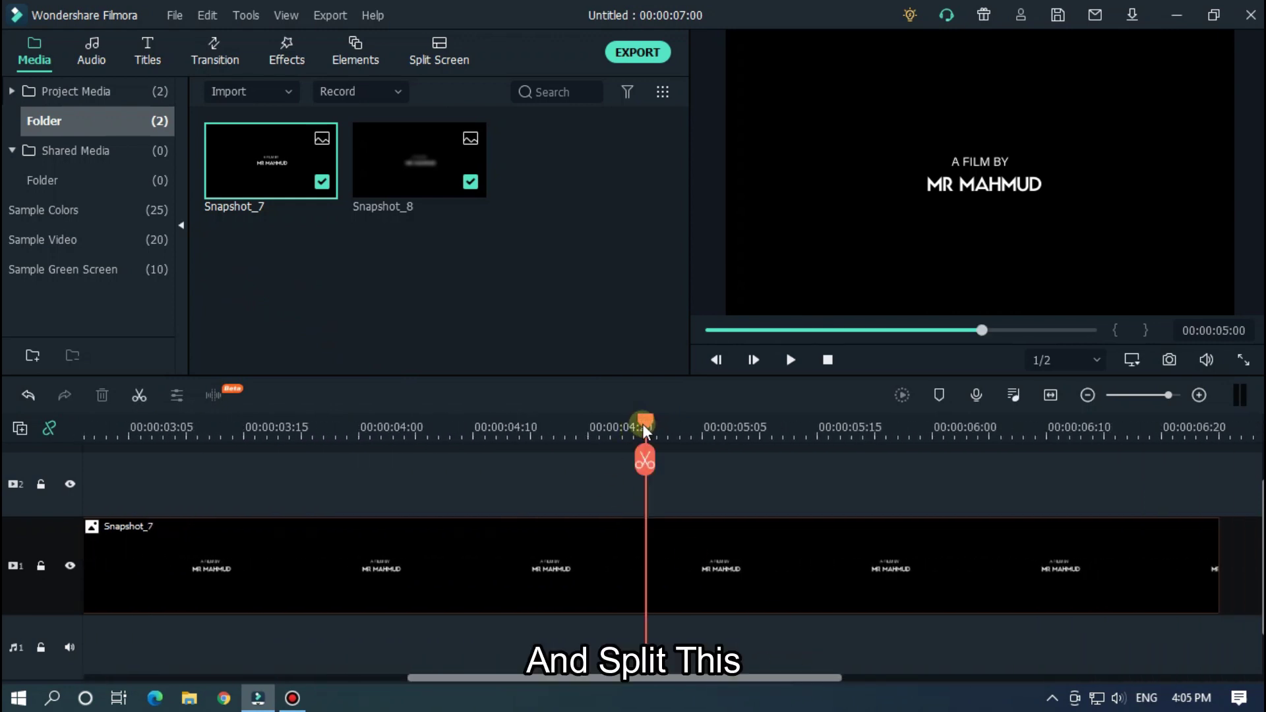
pyautogui.click(645, 460)
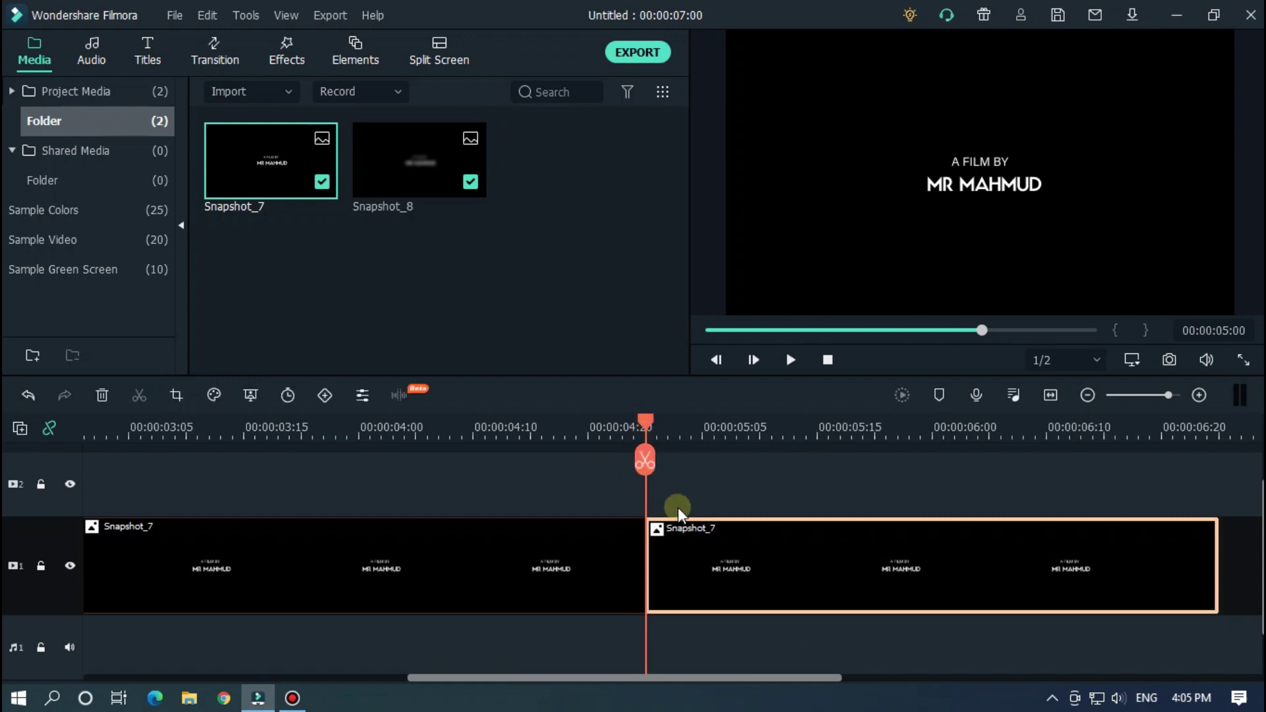
pyautogui.press('Delete')
# Add Snapshot_8 again directly after the Snapshot_7 clip, split it at 00:00:07:00 and delete the remainder
pyautogui.moveTo(422, 169); pyautogui.dragTo(646, 548)
pyautogui.moveTo(640, 679); pyautogui.dragTo(704, 678)
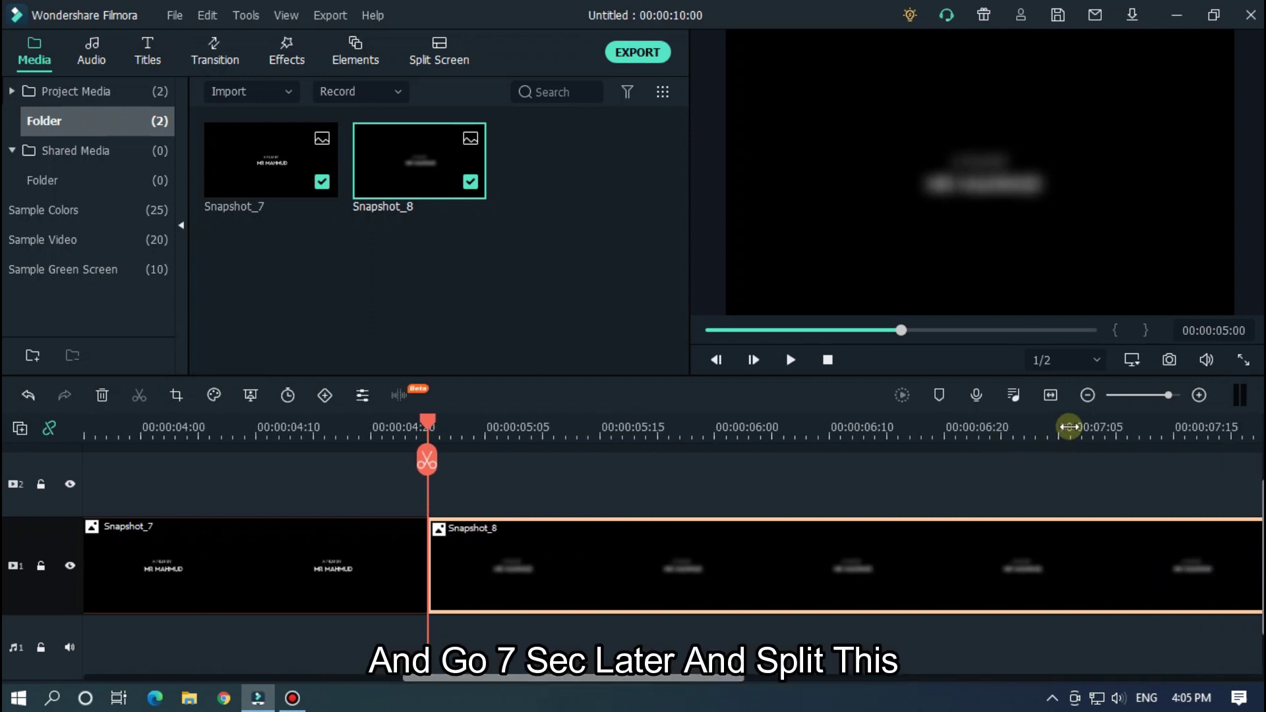
pyautogui.moveTo(1047, 418); pyautogui.dragTo(1012, 421)
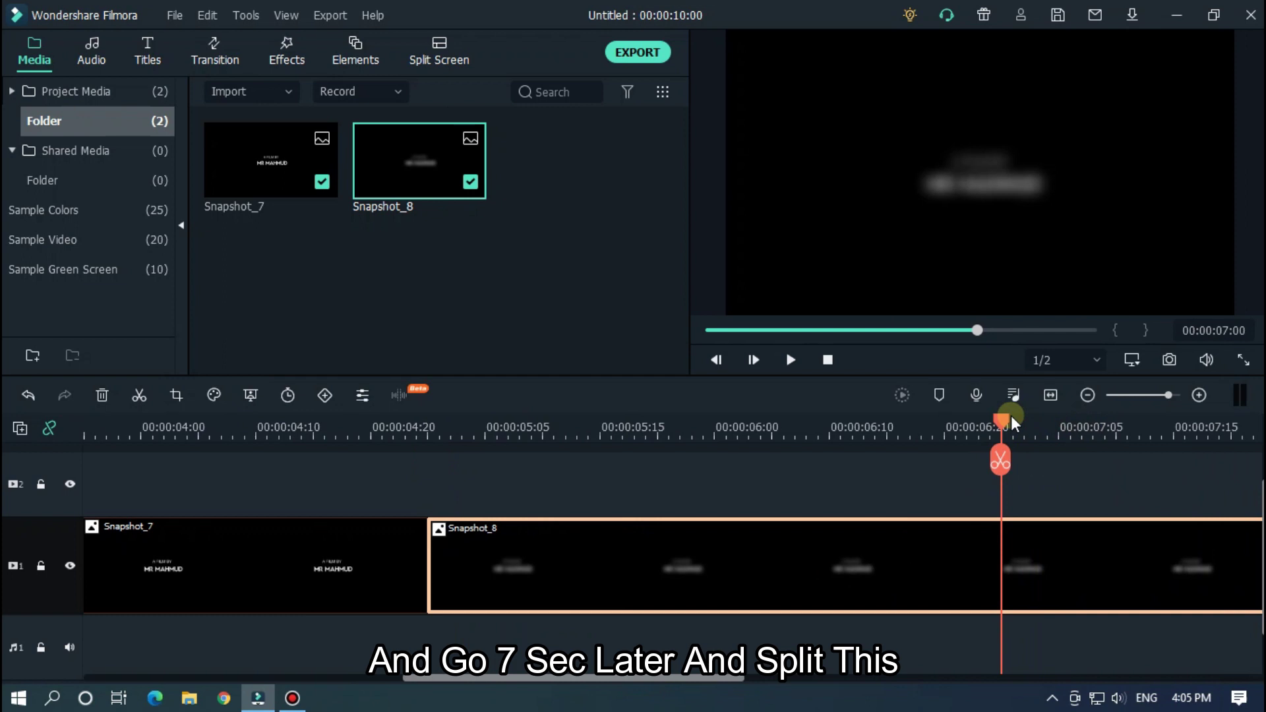
pyautogui.click(1001, 459)
pyautogui.click(1083, 558)
pyautogui.press('Delete')
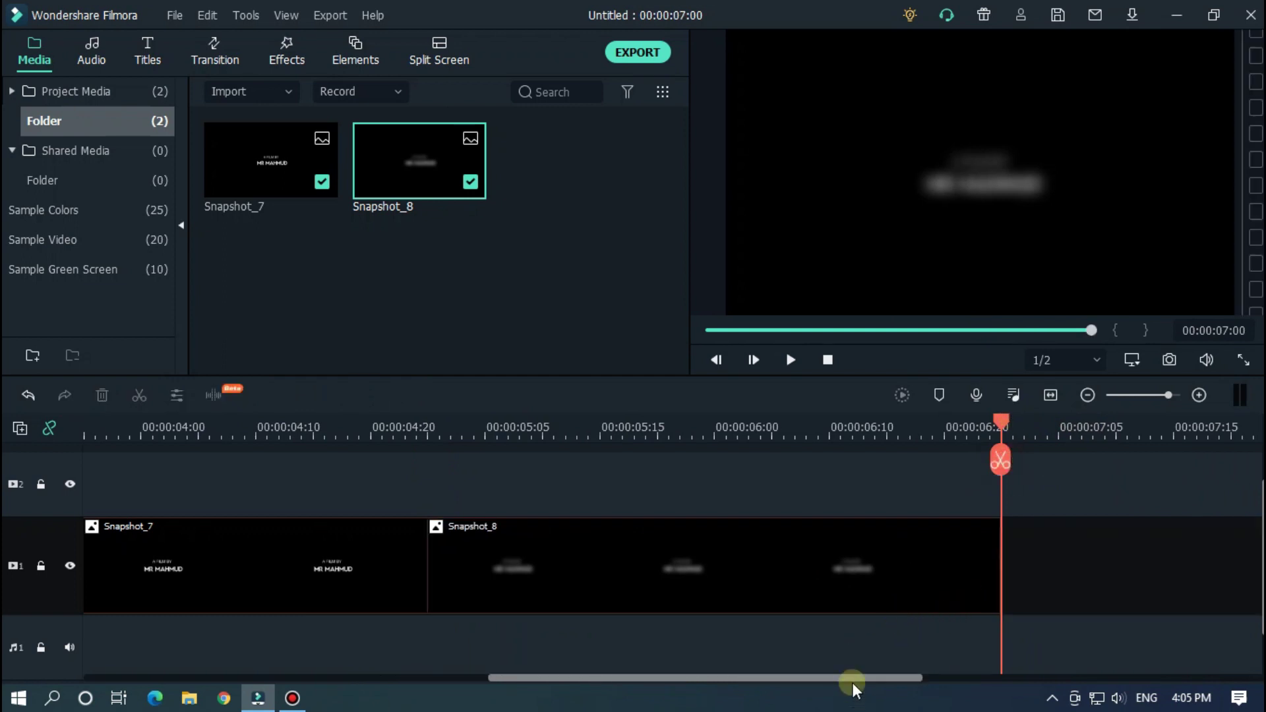
# Play the timeline across the first cut to preview the change from the blurred to the sharp title
pyautogui.moveTo(853, 681); pyautogui.dragTo(334, 662)
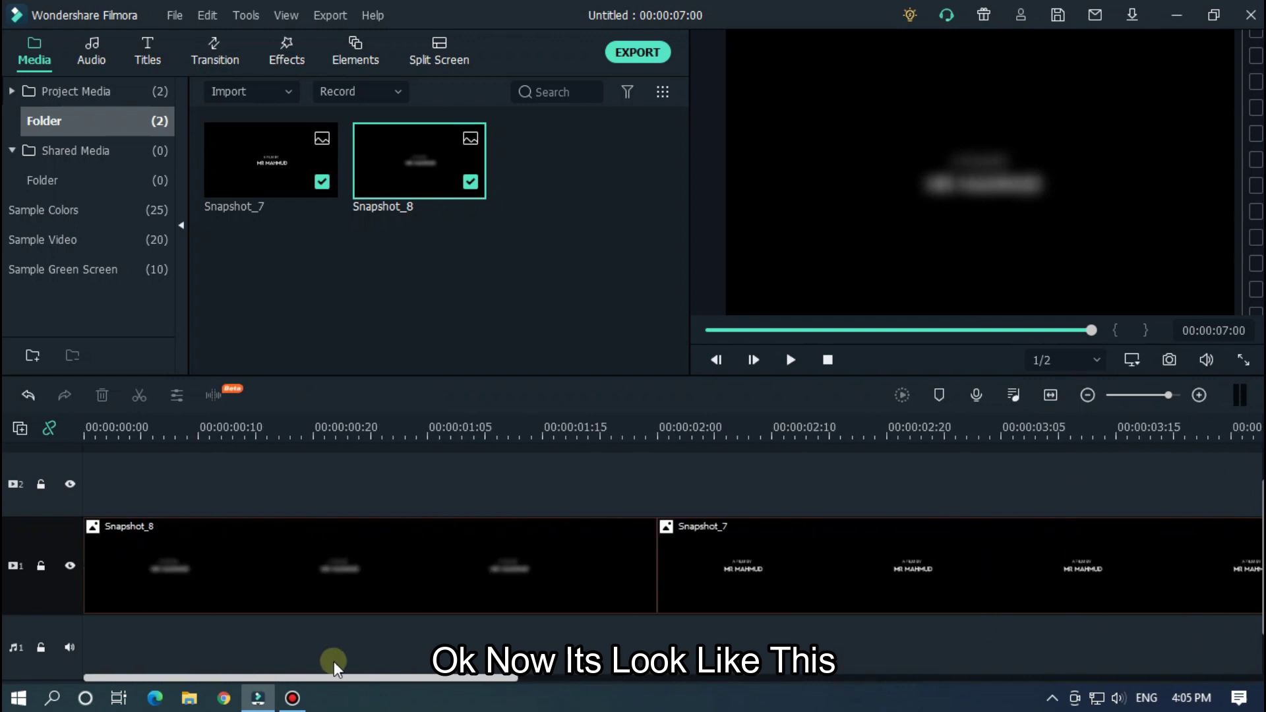
pyautogui.click(495, 424)
pyautogui.press('space')
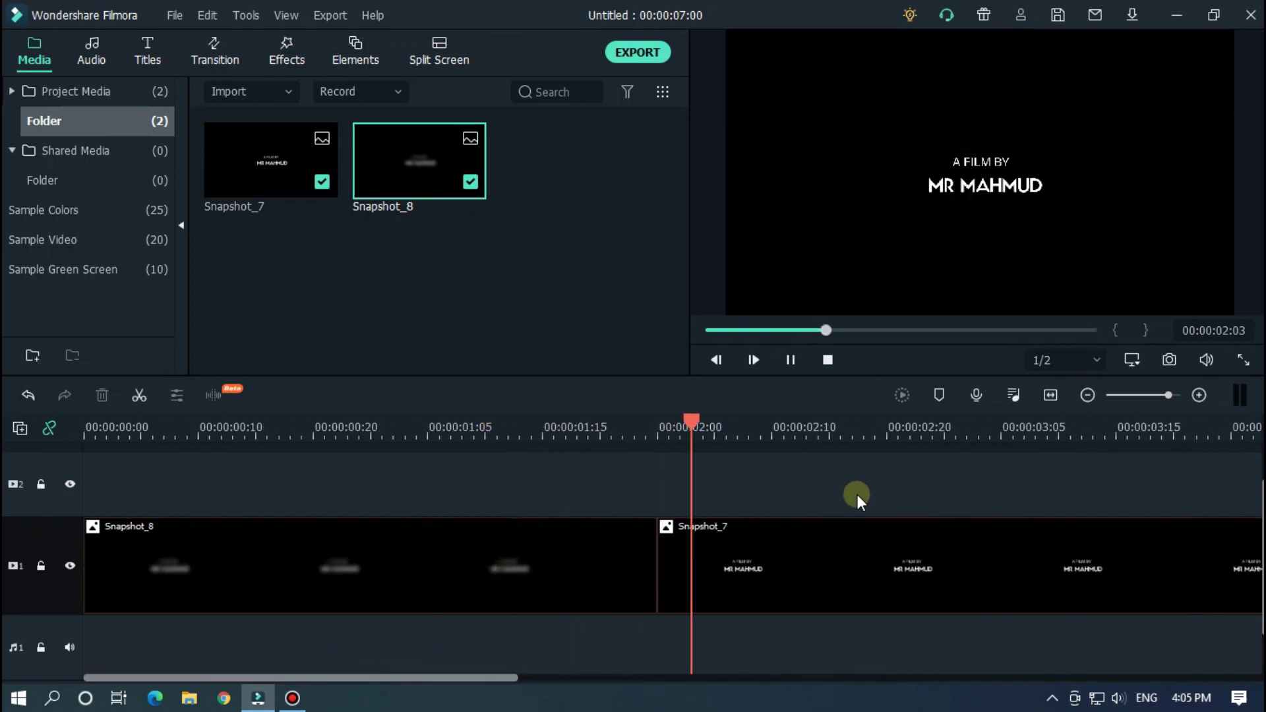
pyautogui.press('space')
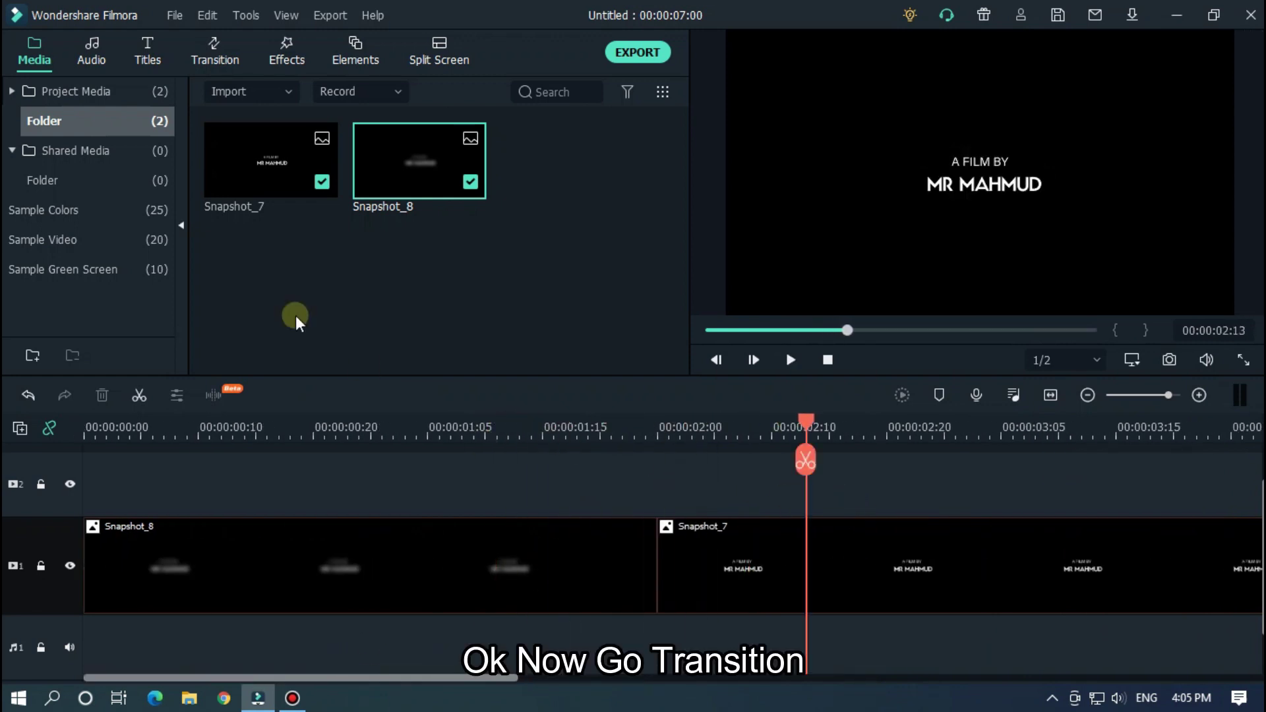
# Add a 2-second Dissolve transition in Overlap mode between the first Snapshot_8 clip and Snapshot_7, and check its duration
pyautogui.click(219, 61)
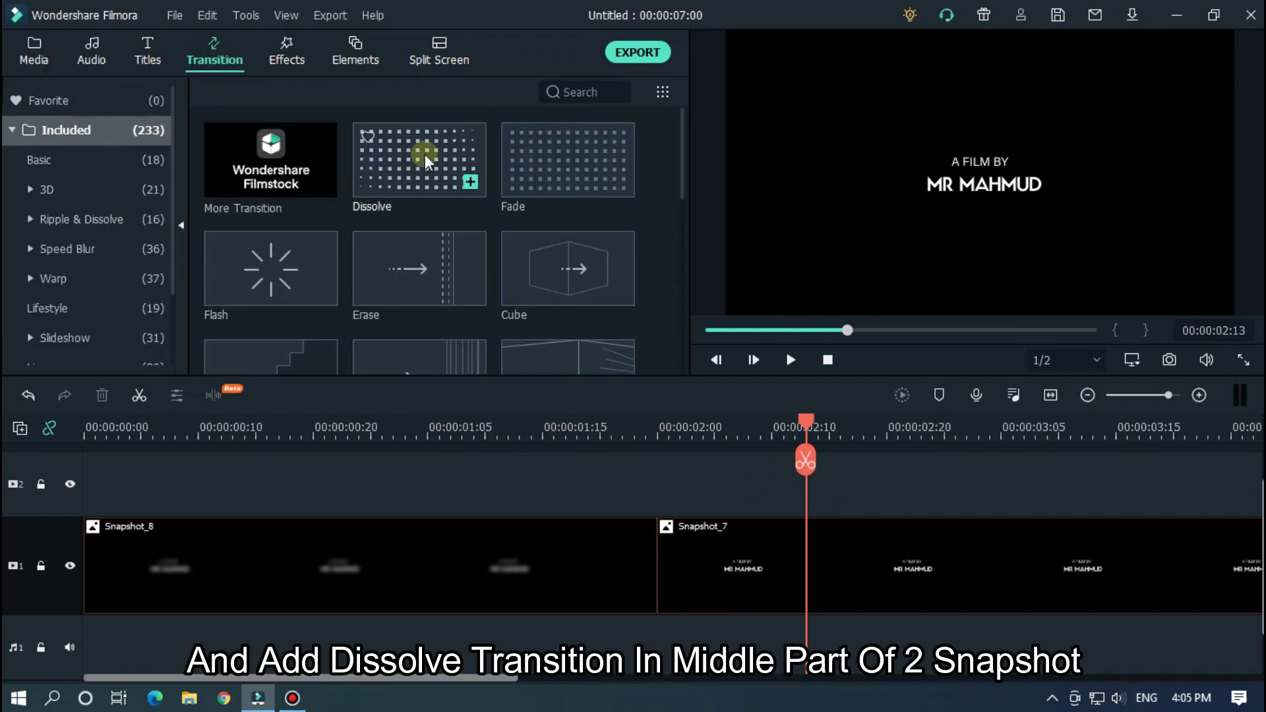
pyautogui.moveTo(425, 155); pyautogui.dragTo(544, 453)
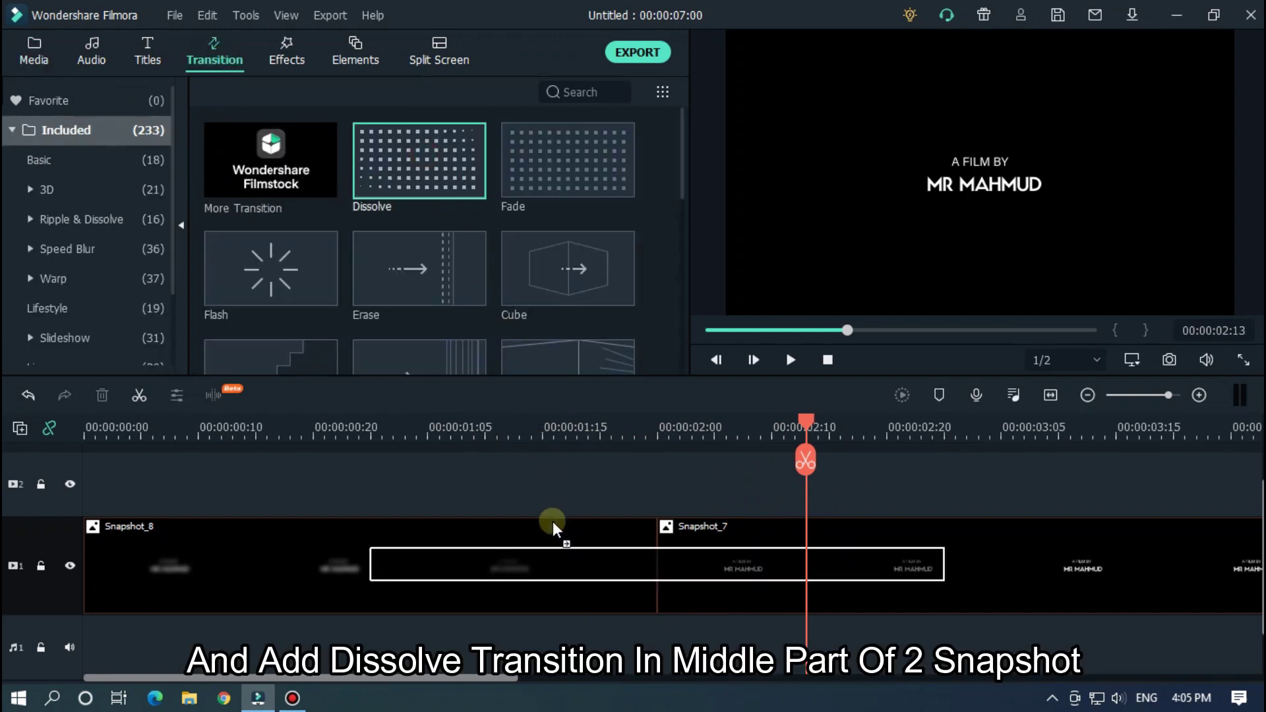
pyautogui.moveTo(552, 521); pyautogui.dragTo(557, 521)
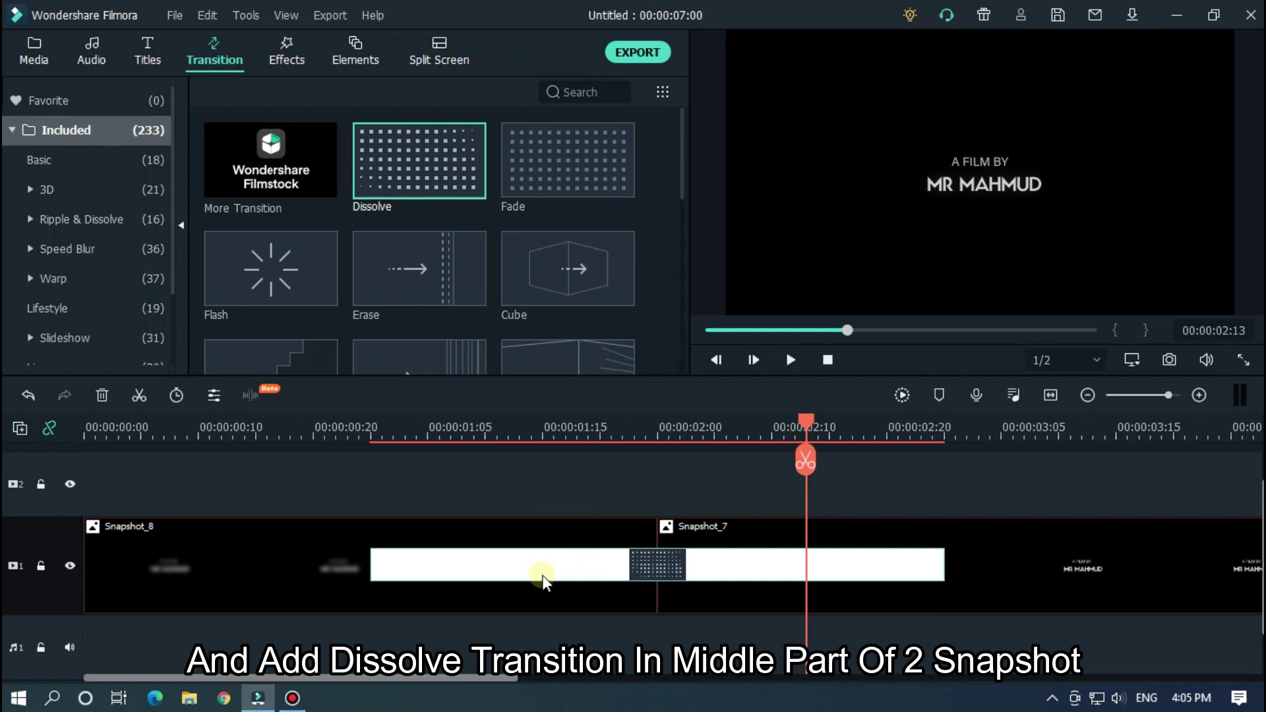
pyautogui.doubleClick(543, 570)
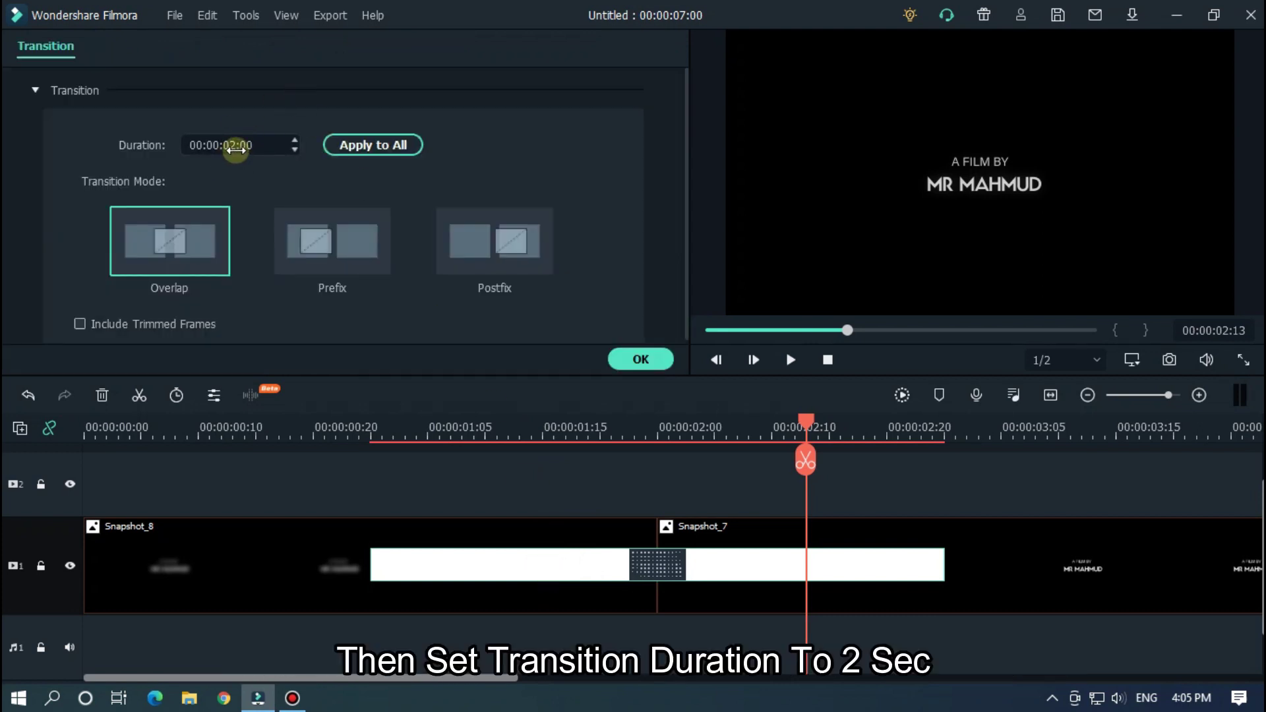
pyautogui.moveTo(729, 429); pyautogui.dragTo(354, 414)
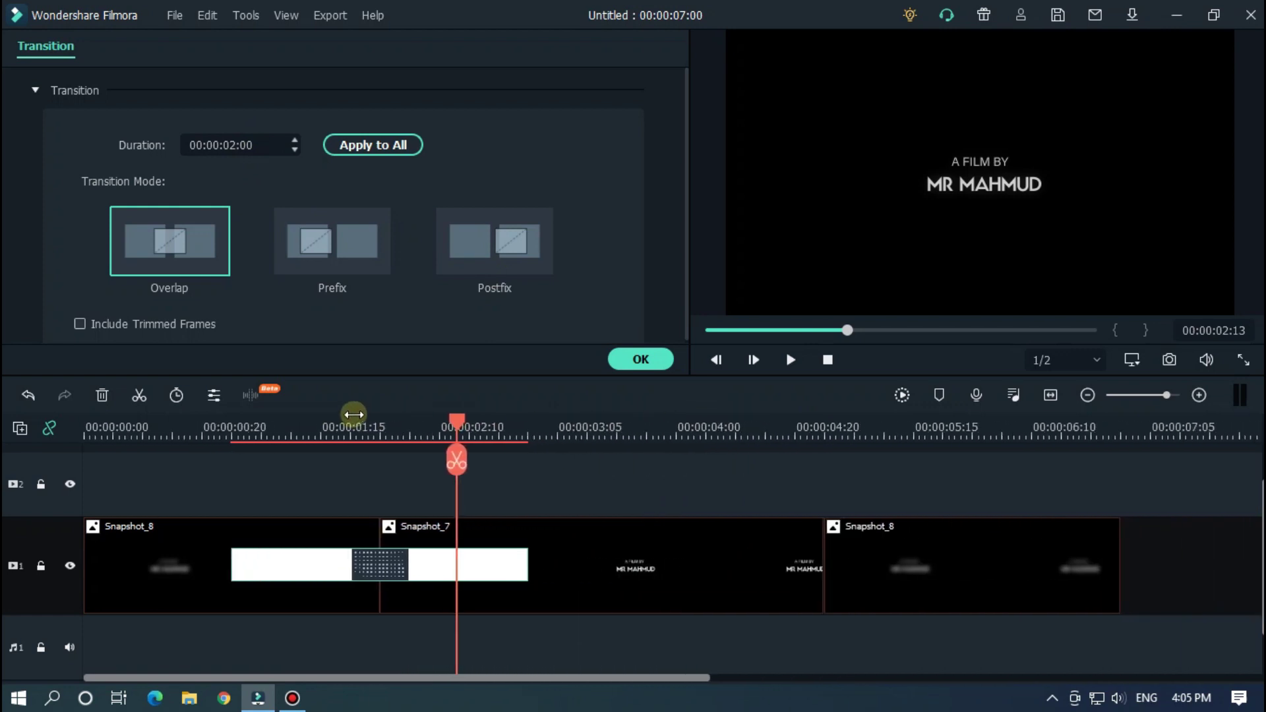
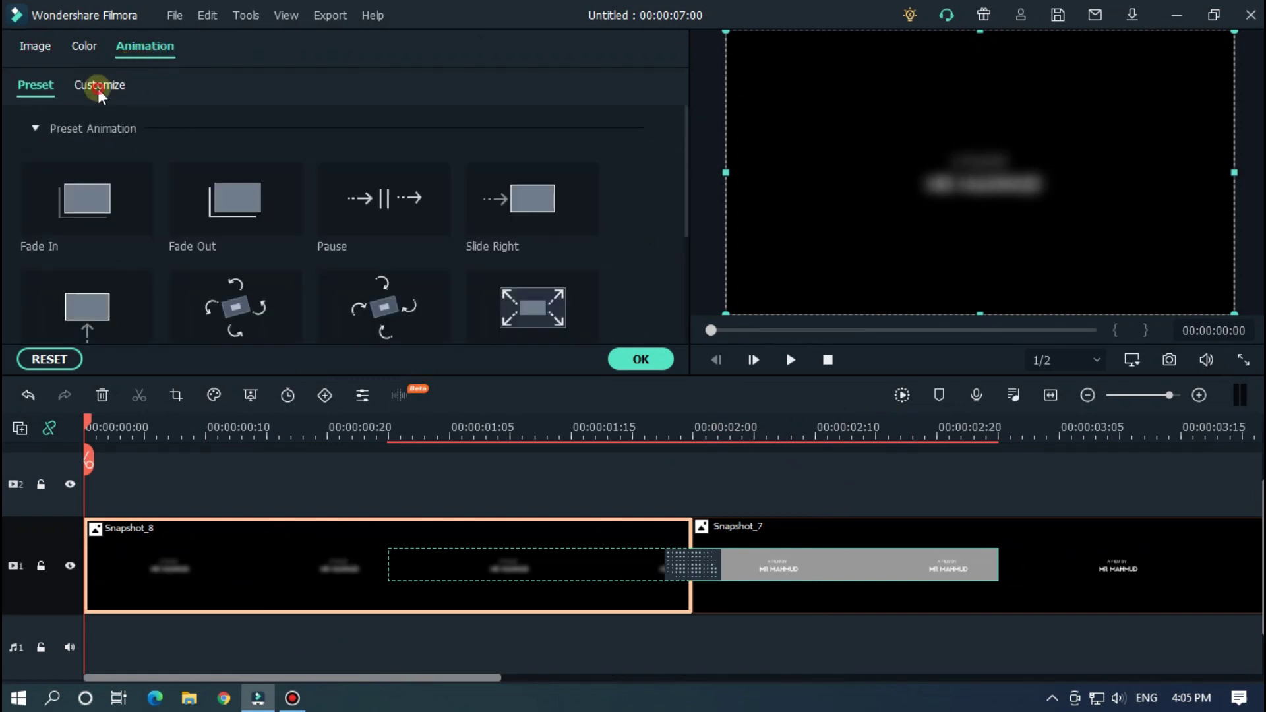
# Add a custom animation keyframe at the start of the first Snapshot_8 clip with opacity set to 0%
pyautogui.click(98, 89)
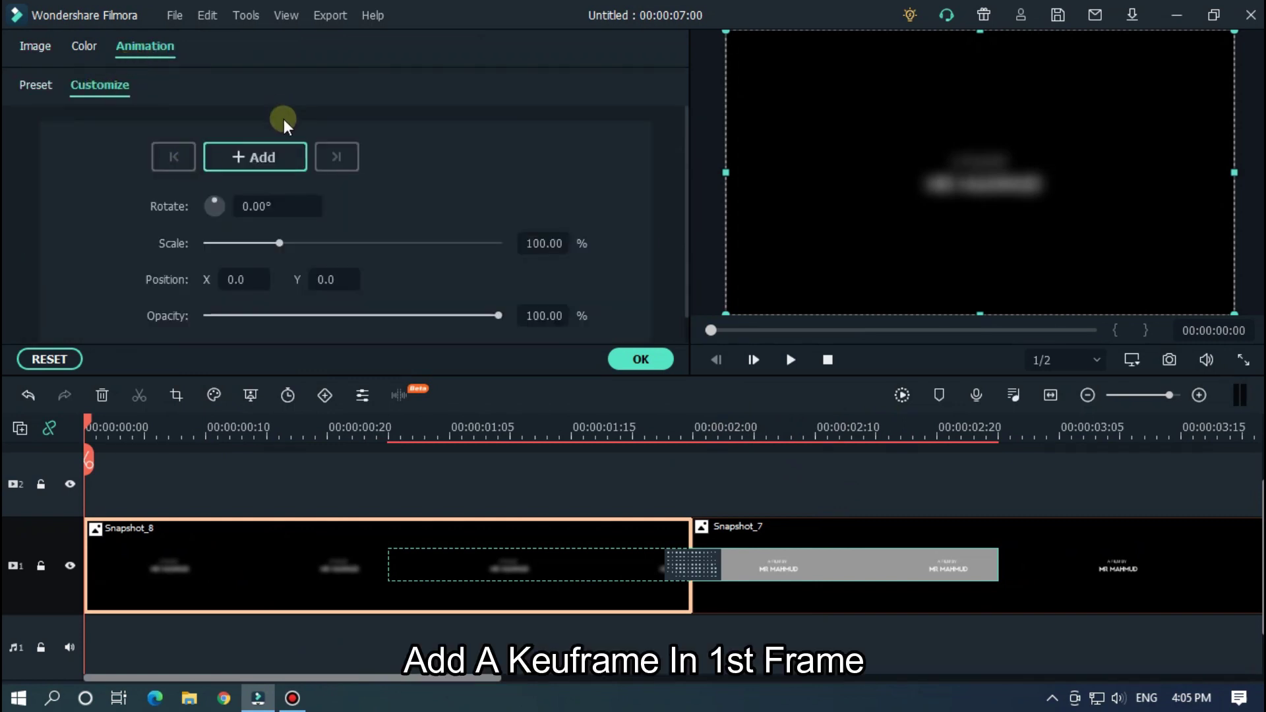
pyautogui.click(281, 160)
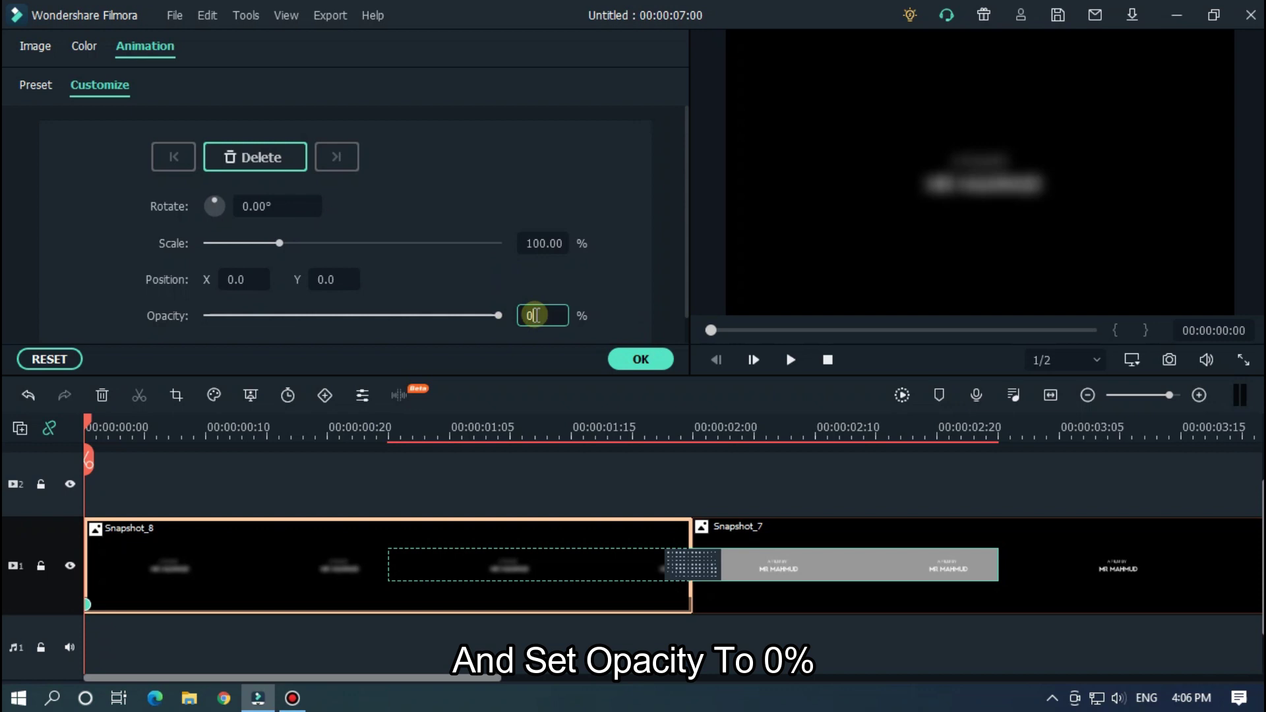
pyautogui.press('Return')
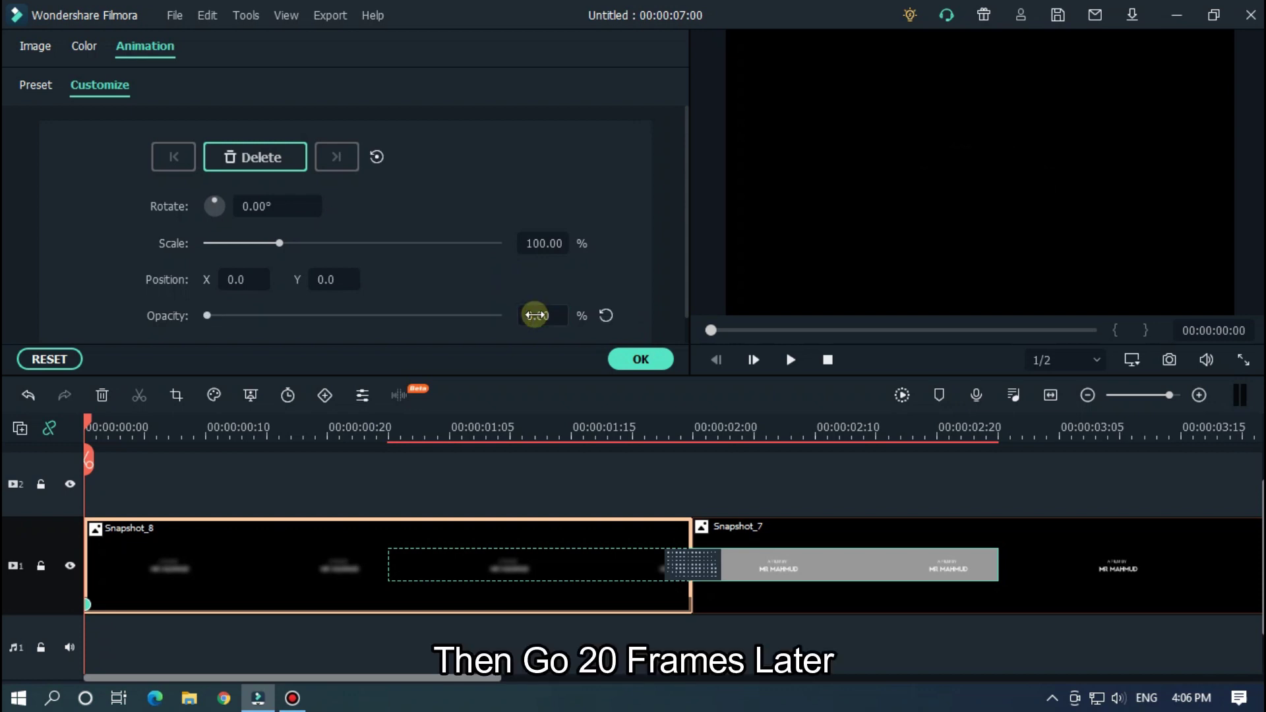
# Keyframe the first Snapshot_8 clip's opacity to 70% at 00:00:00:20 and 100% at 00:00:01:05
pyautogui.click(326, 426)
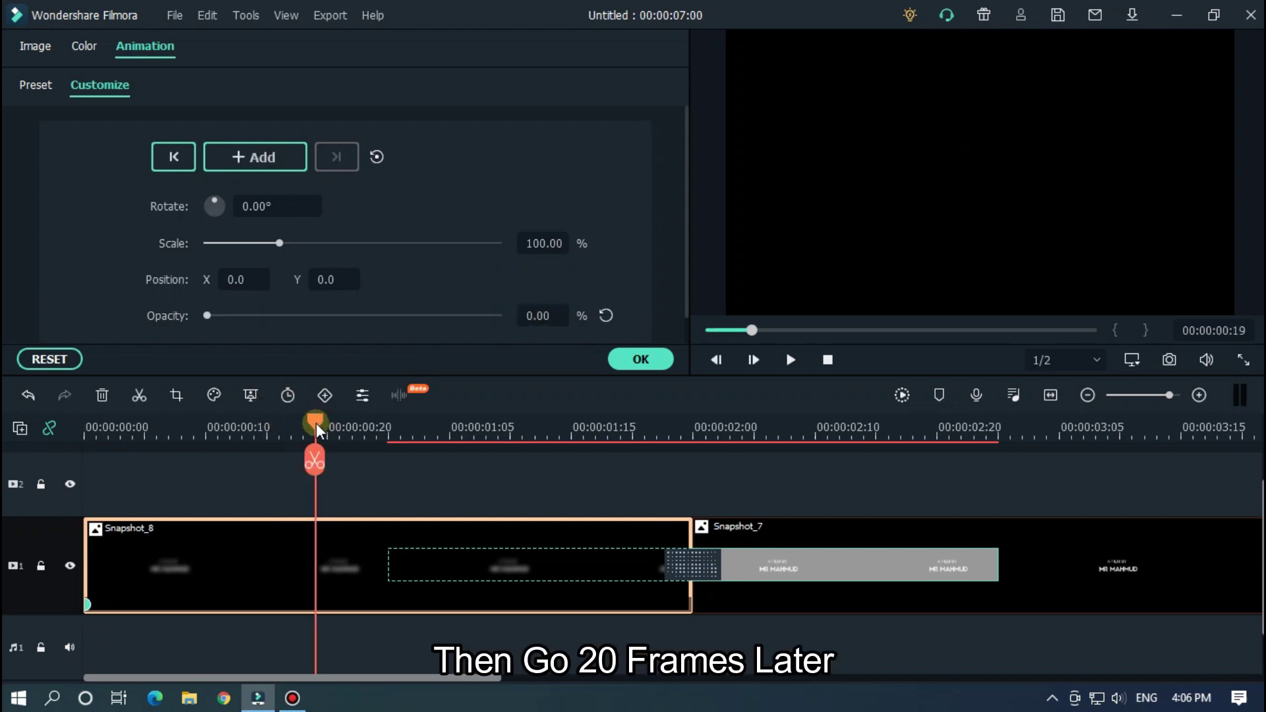
pyautogui.click(331, 428)
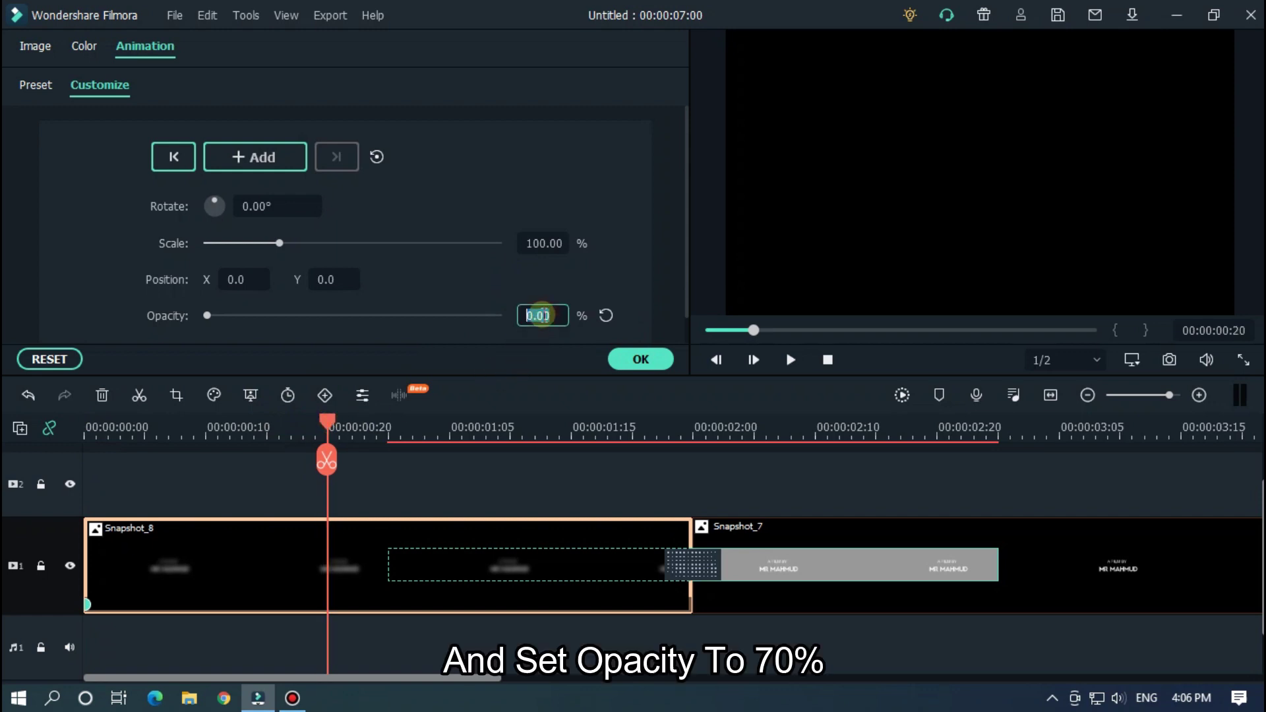
pyautogui.press('Return')
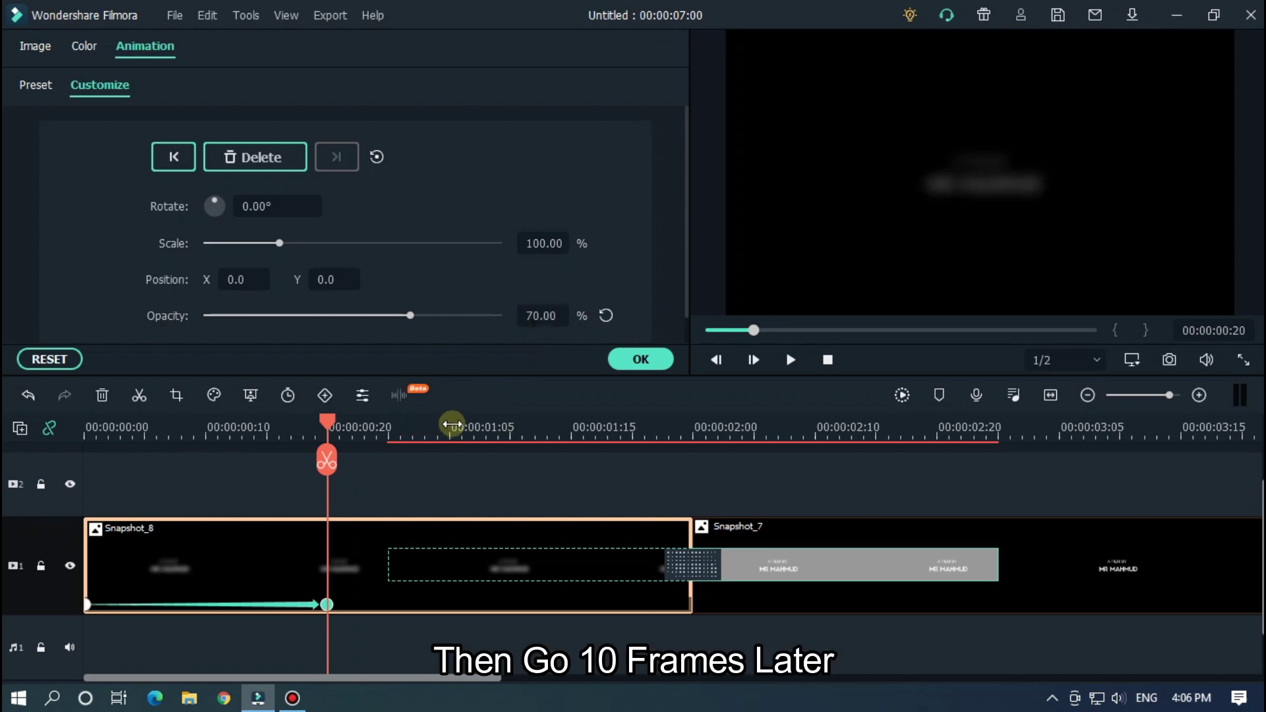
pyautogui.moveTo(339, 430); pyautogui.dragTo(457, 413)
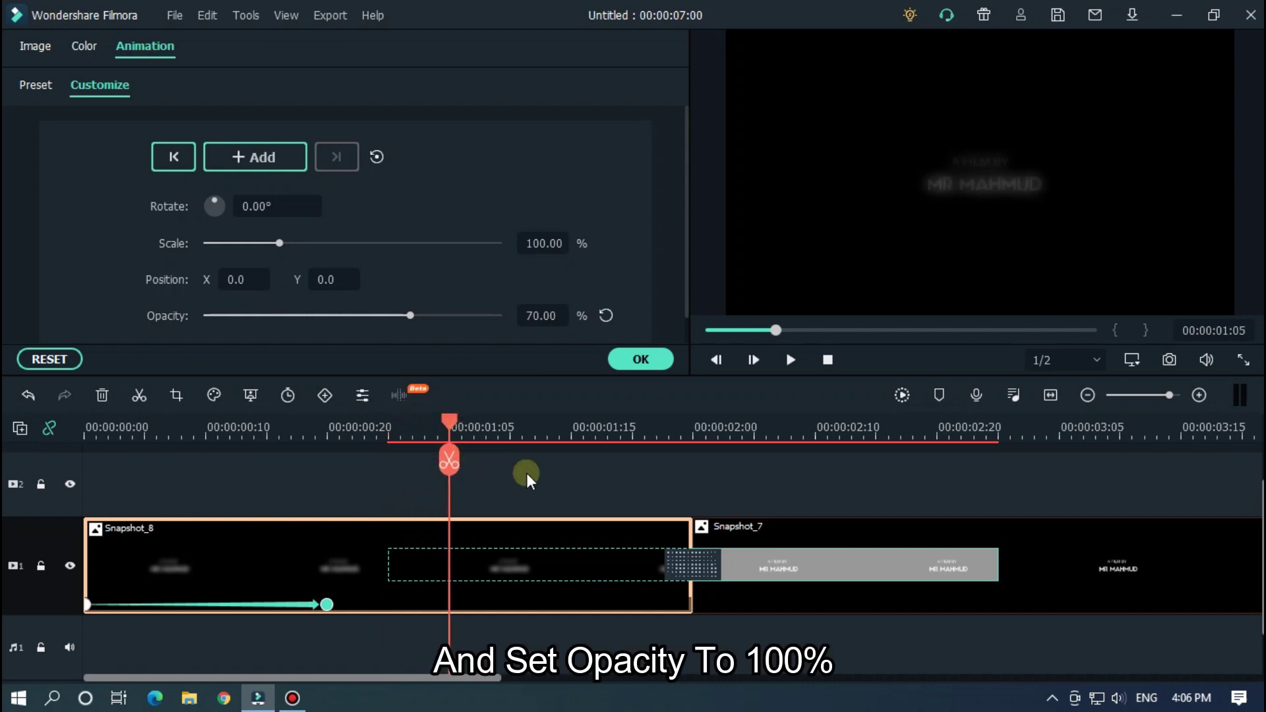
pyautogui.click(606, 314)
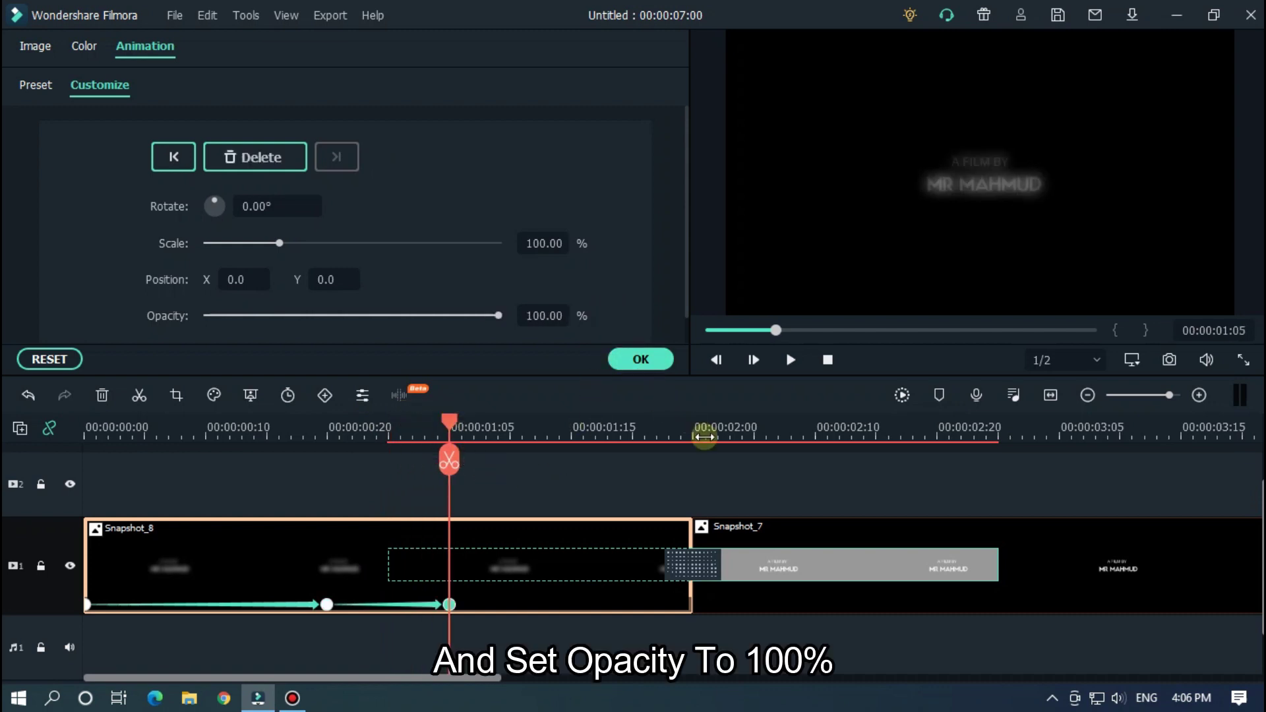
# Play the opening of the timeline twice from the beginning to check the title's fade-in and blur-to-sharp change
pyautogui.scroll(-1, 634, 430)
pyautogui.moveTo(775, 330); pyautogui.dragTo(713, 335)
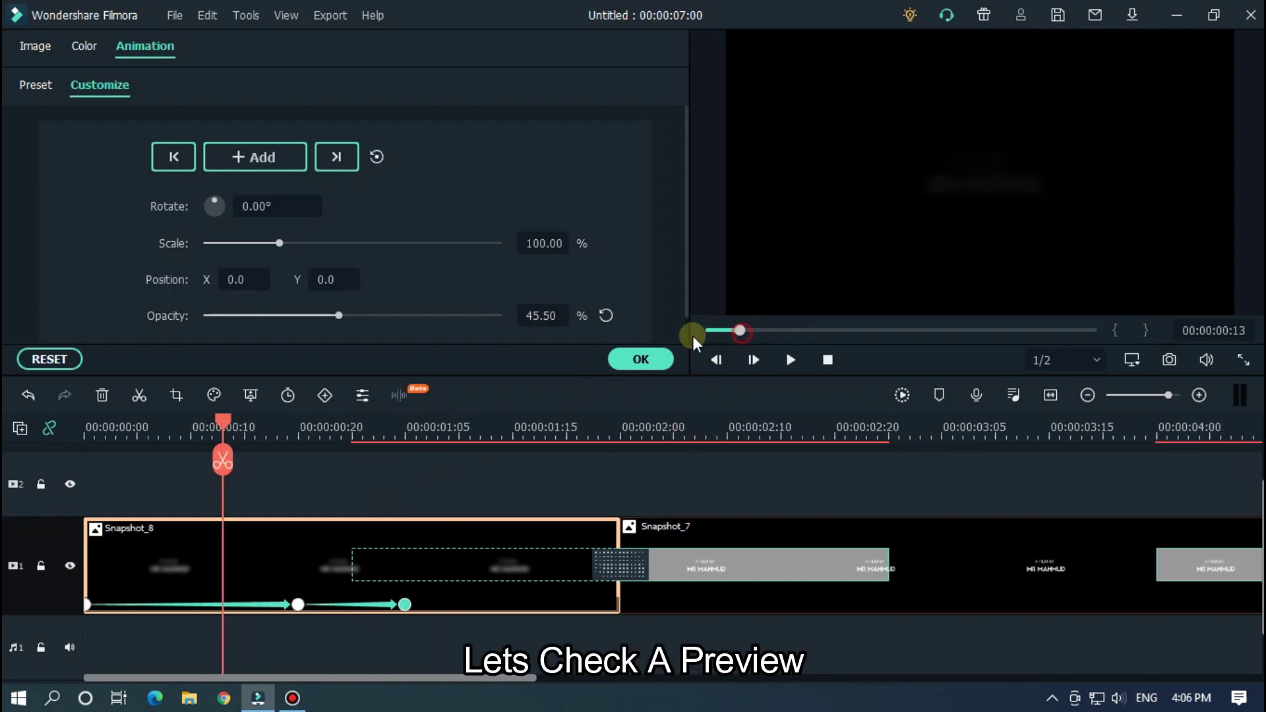
pyautogui.click(725, 481)
pyautogui.press('space')
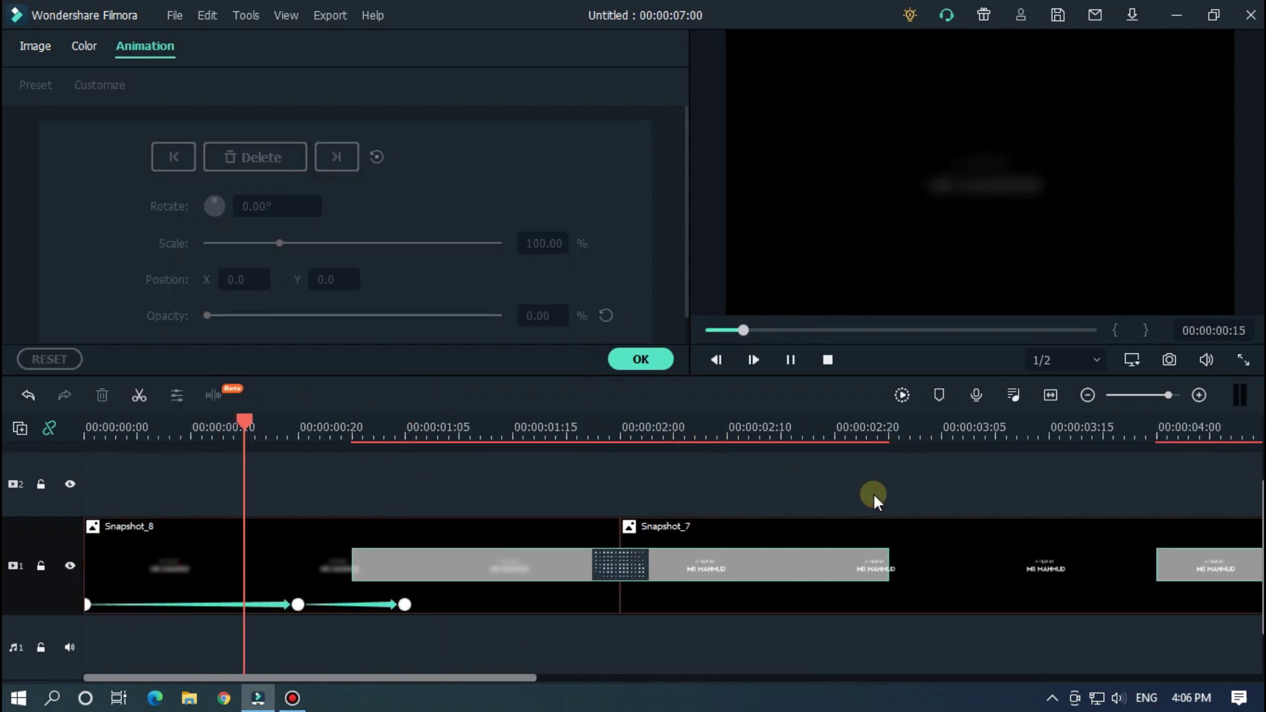
pyautogui.press('space')
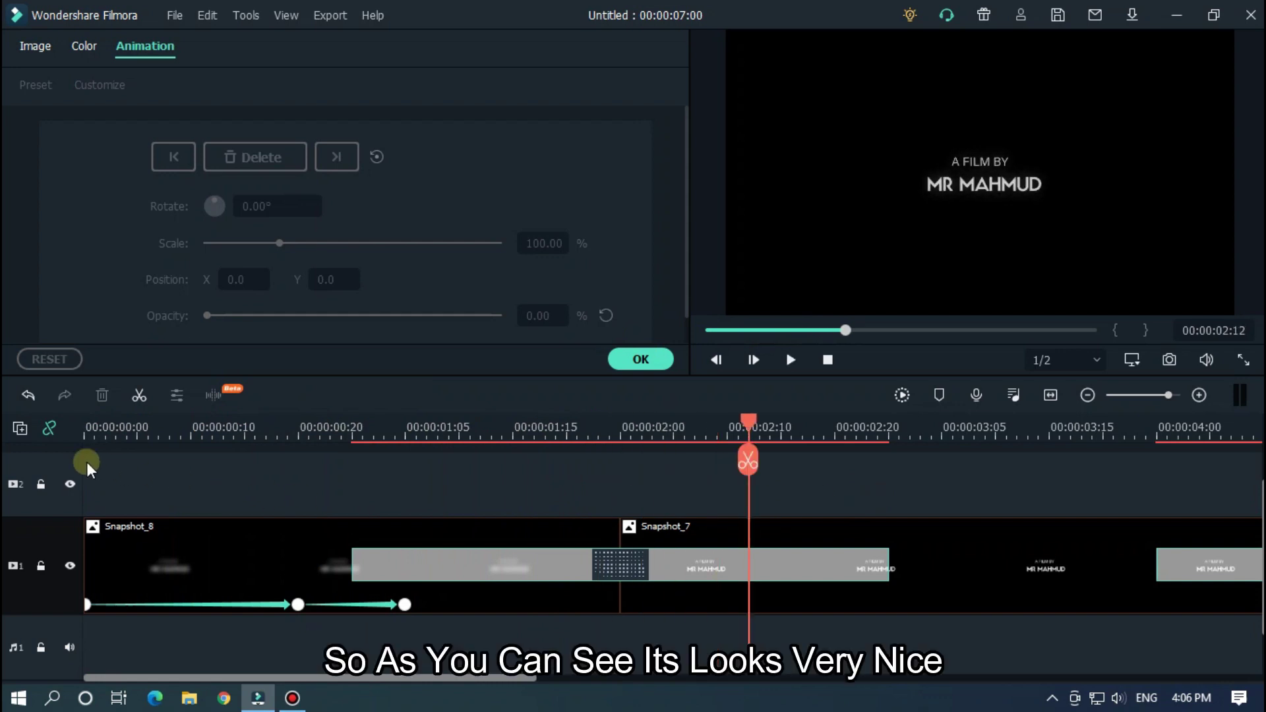
pyautogui.moveTo(848, 332); pyautogui.dragTo(683, 334)
pyautogui.press('space')
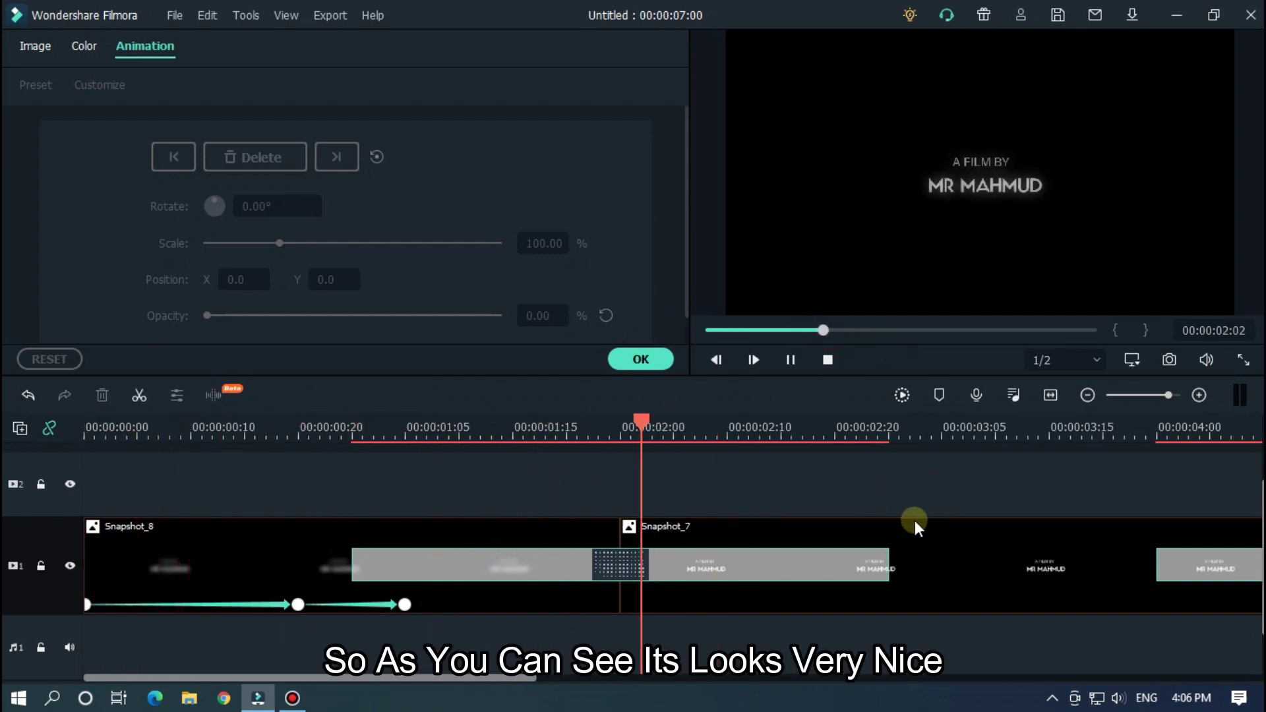
pyautogui.press('space')
# Add a keyframe at the last frame of the final Snapshot_8 clip, 00:00:07:00, with opacity set to 0%
pyautogui.moveTo(494, 667); pyautogui.dragTo(896, 683)
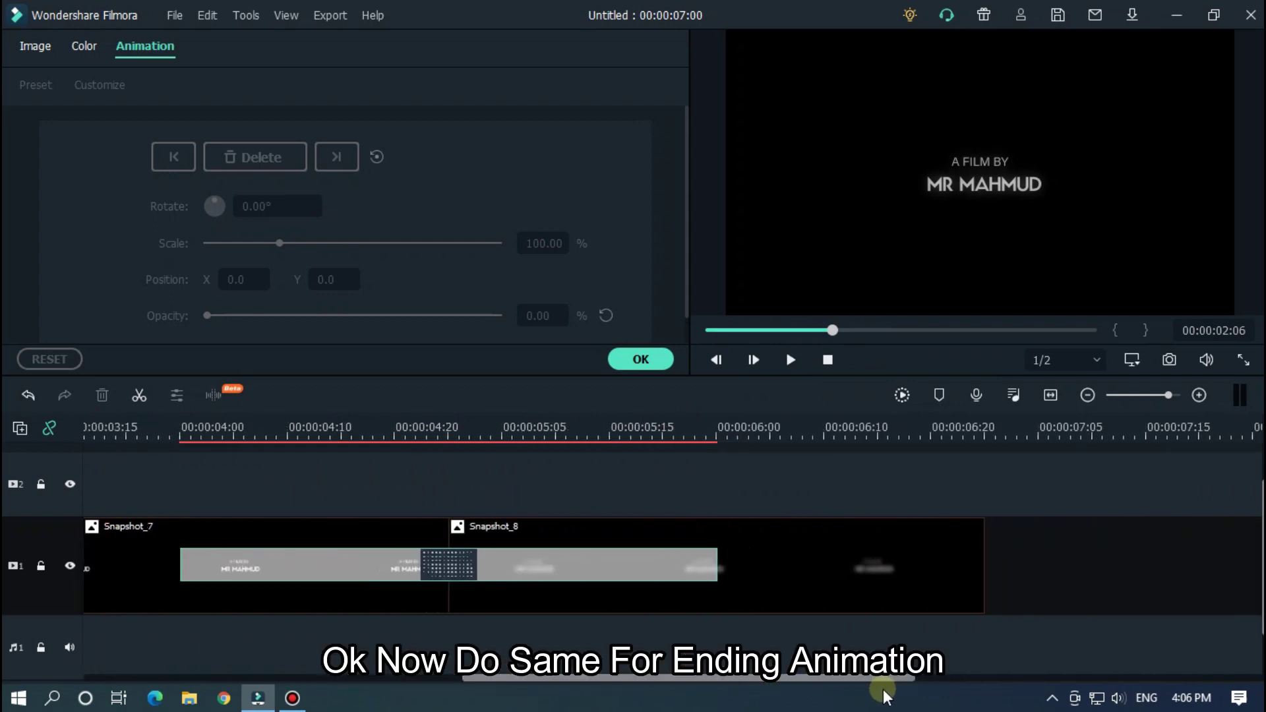
pyautogui.click(930, 580)
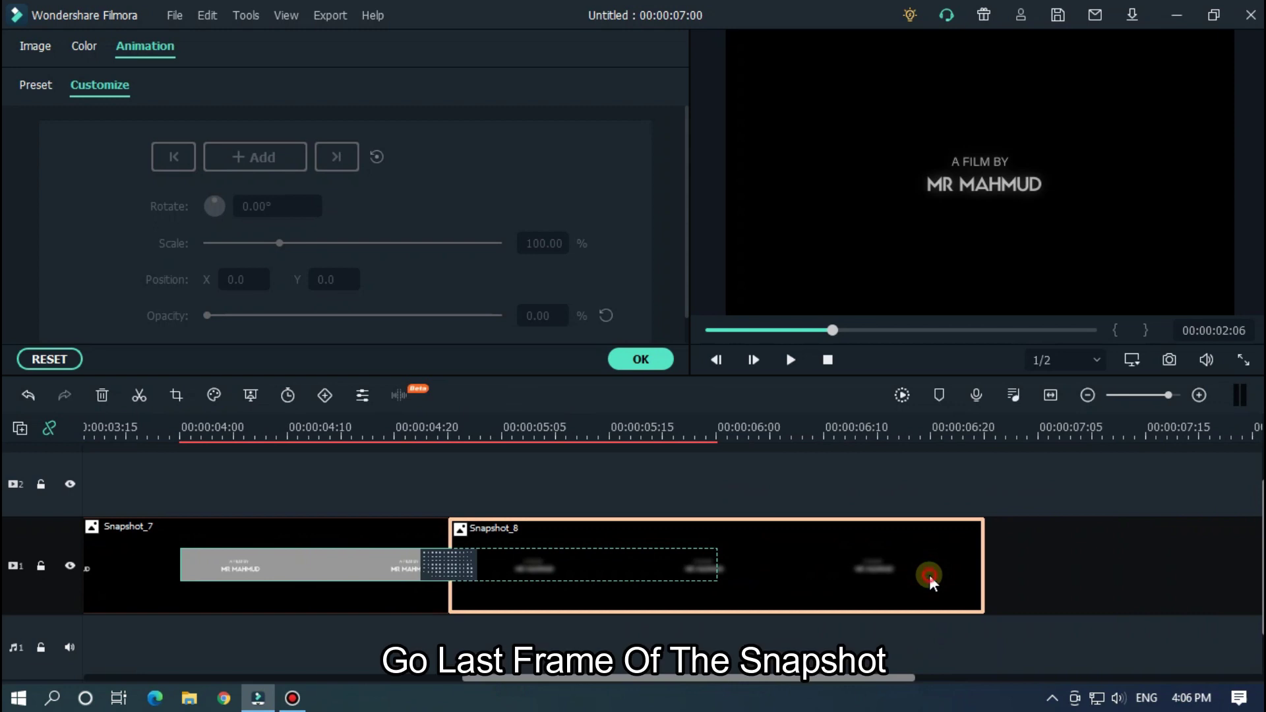
pyautogui.press('Down')
pyautogui.moveTo(446, 425); pyautogui.dragTo(991, 422)
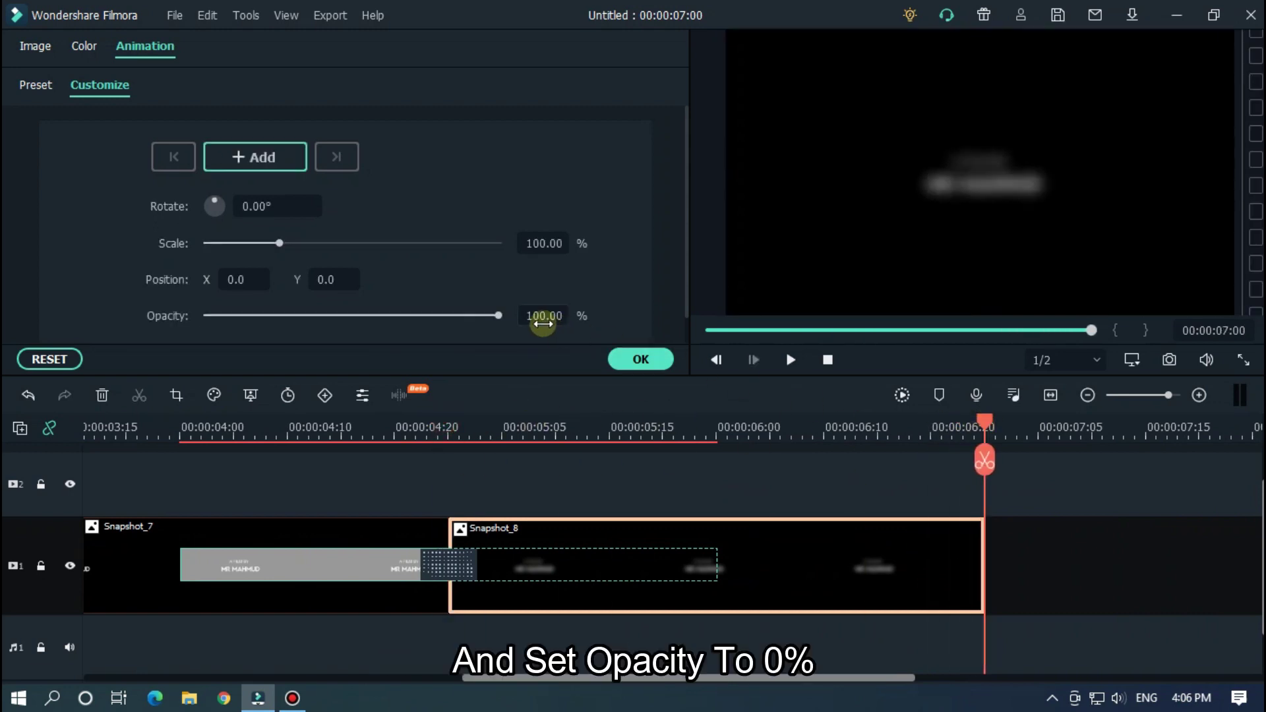
pyautogui.moveTo(496, 315); pyautogui.dragTo(298, 316)
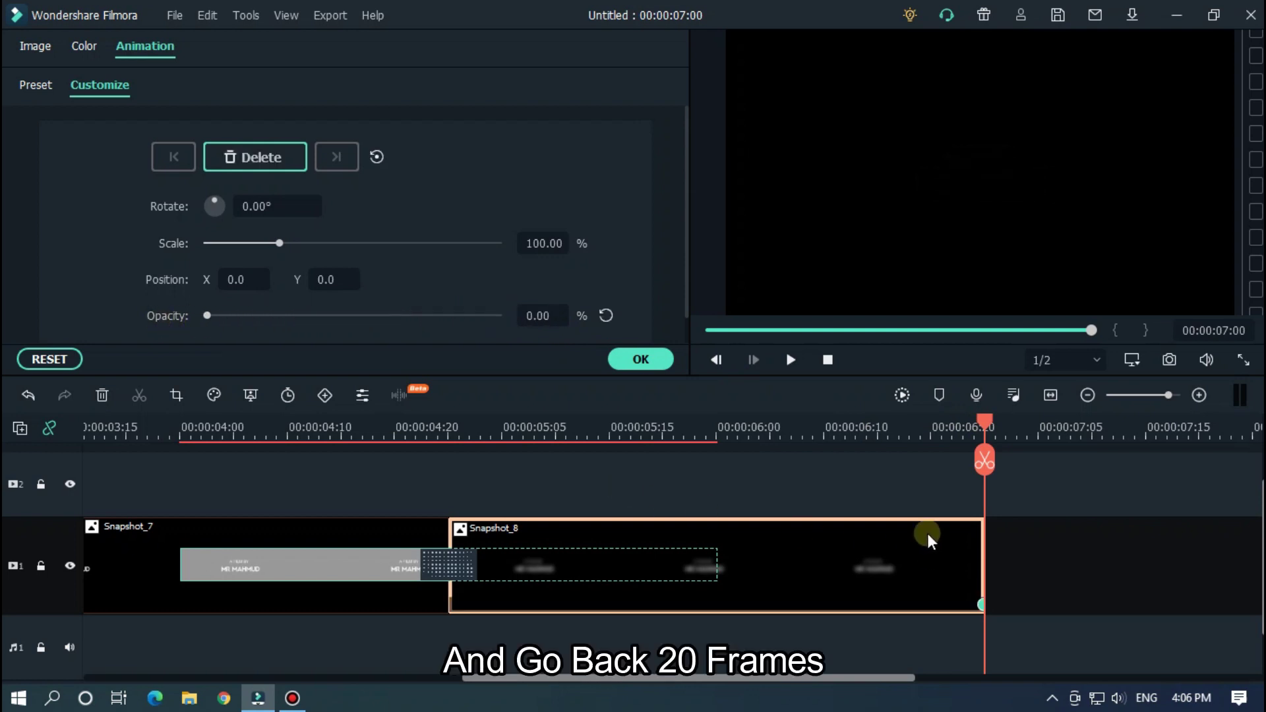
# Keyframe the final Snapshot_8 clip's opacity to 70% at 00:00:06:05 and 100% at 00:00:05:20
pyautogui.moveTo(980, 426); pyautogui.dragTo(770, 413)
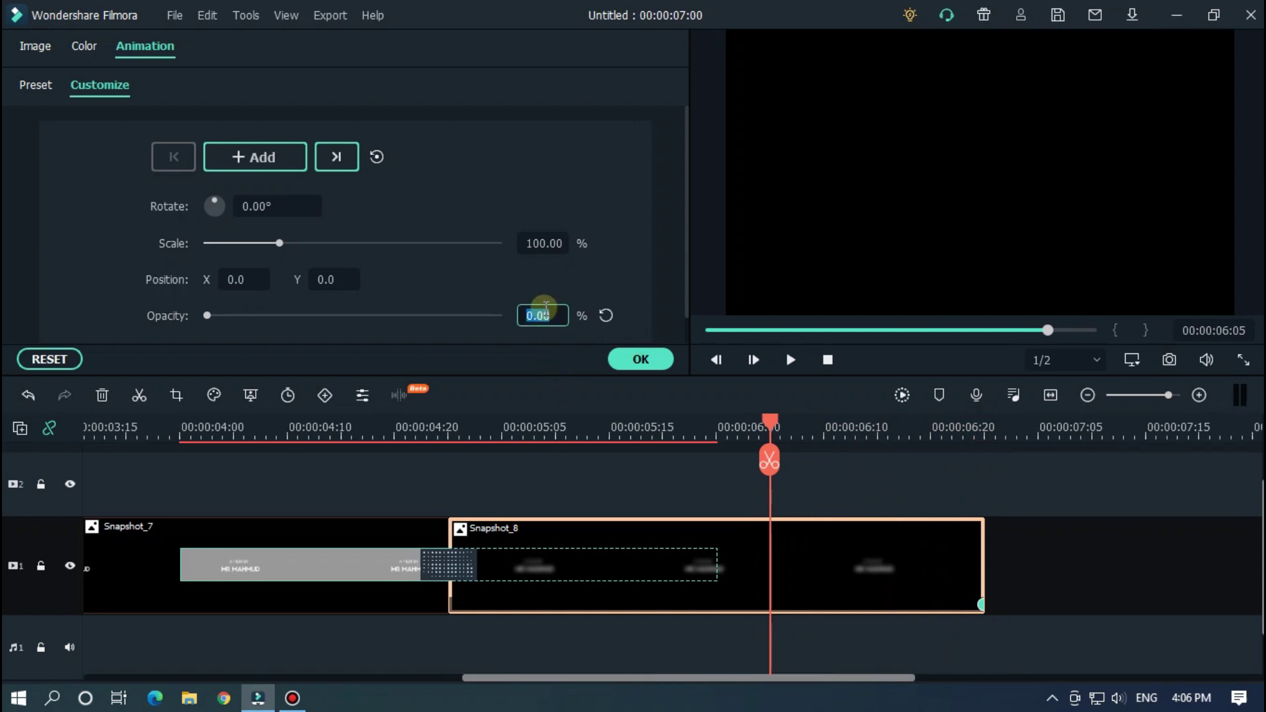
pyautogui.press('Return')
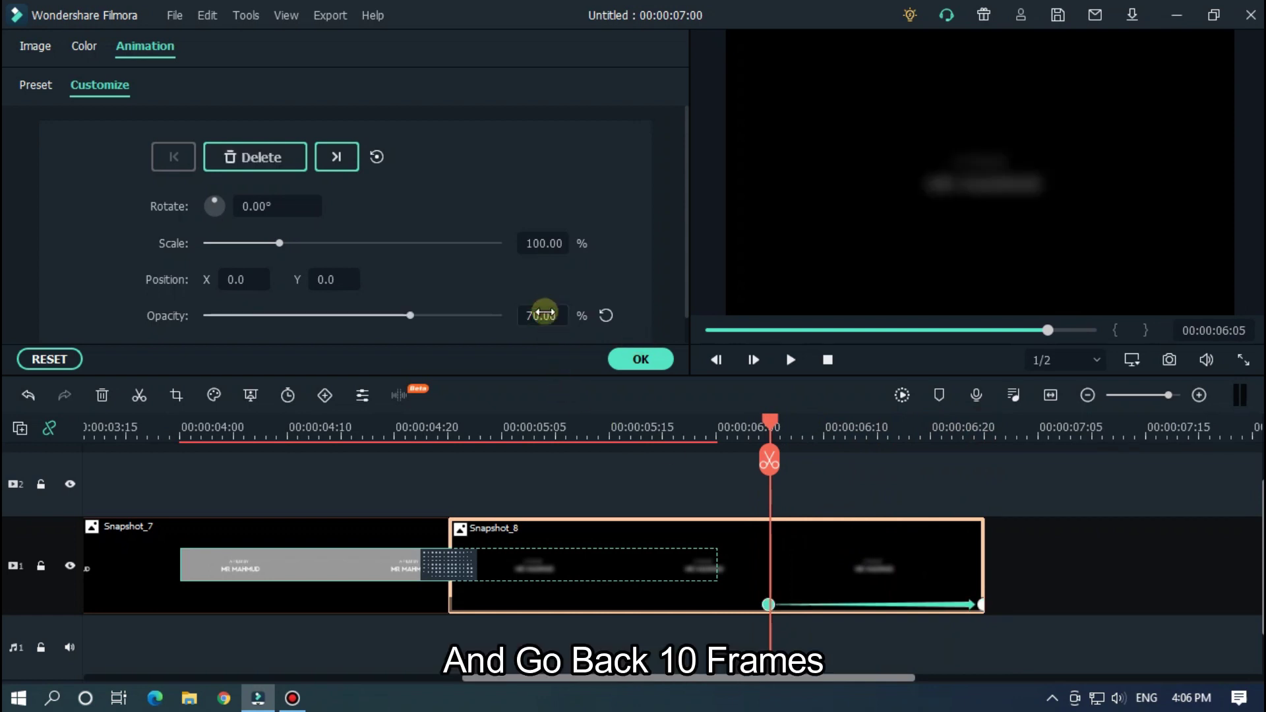
pyautogui.moveTo(768, 419); pyautogui.dragTo(664, 421)
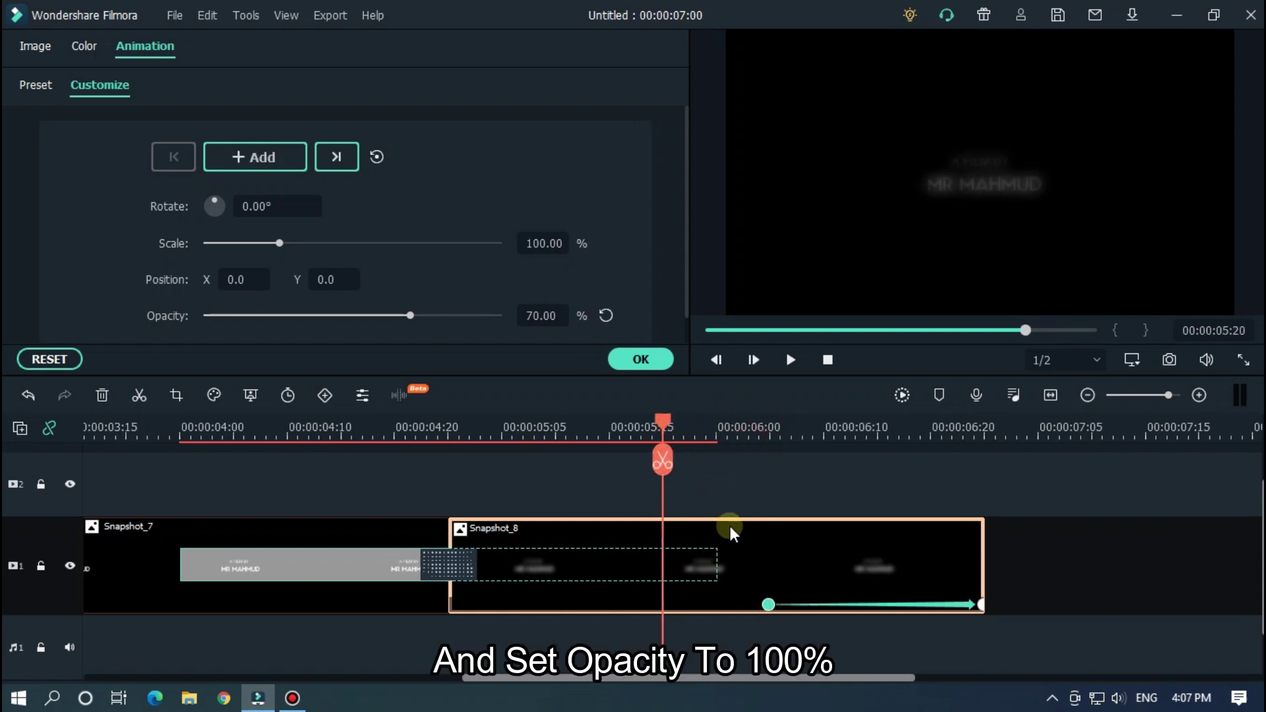
pyautogui.click(603, 317)
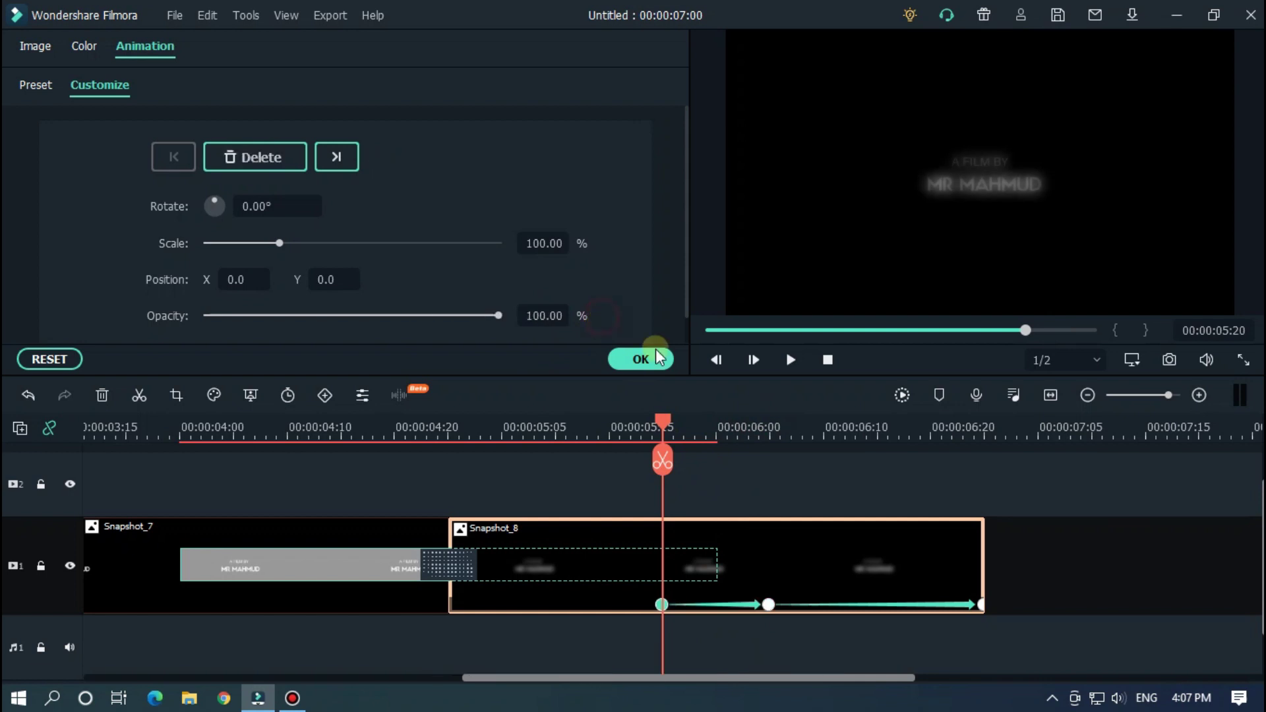
# Play the ending twice from about 00:00:04:00 to check the title blurring and fading out
pyautogui.scroll(-3, 825, 431)
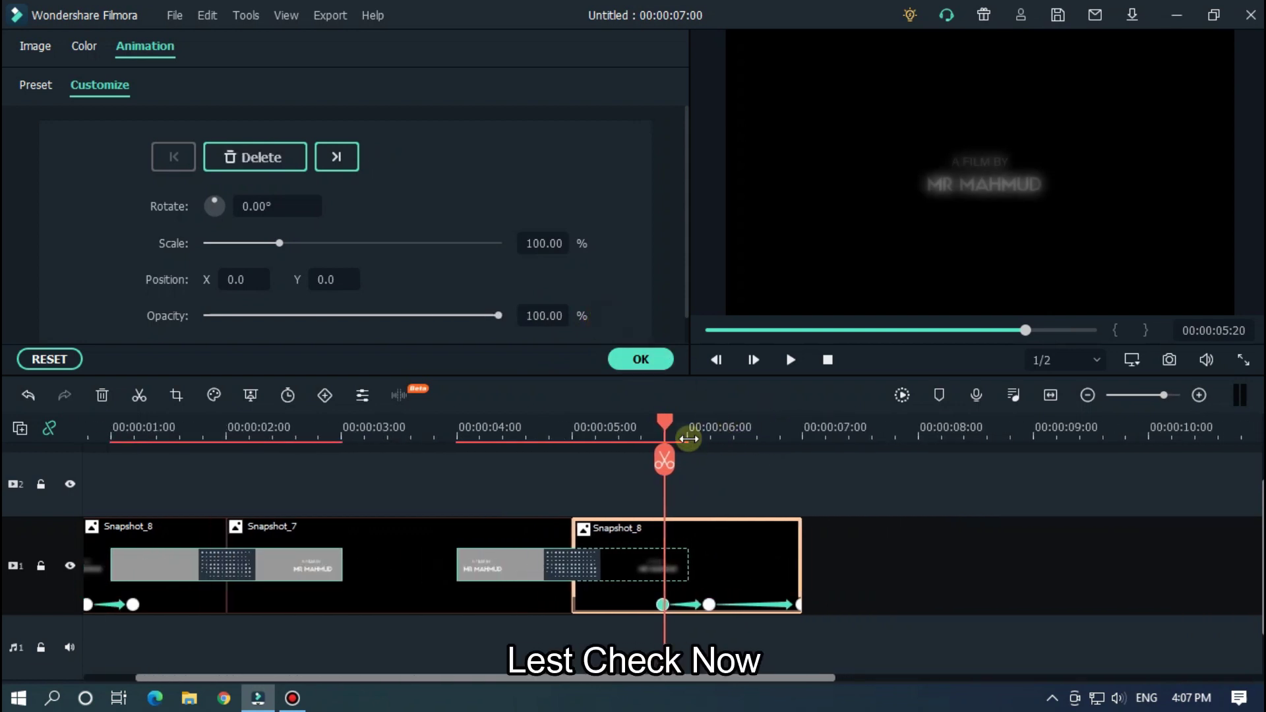
pyautogui.click(451, 426)
pyautogui.click(1059, 532)
pyautogui.press('space')
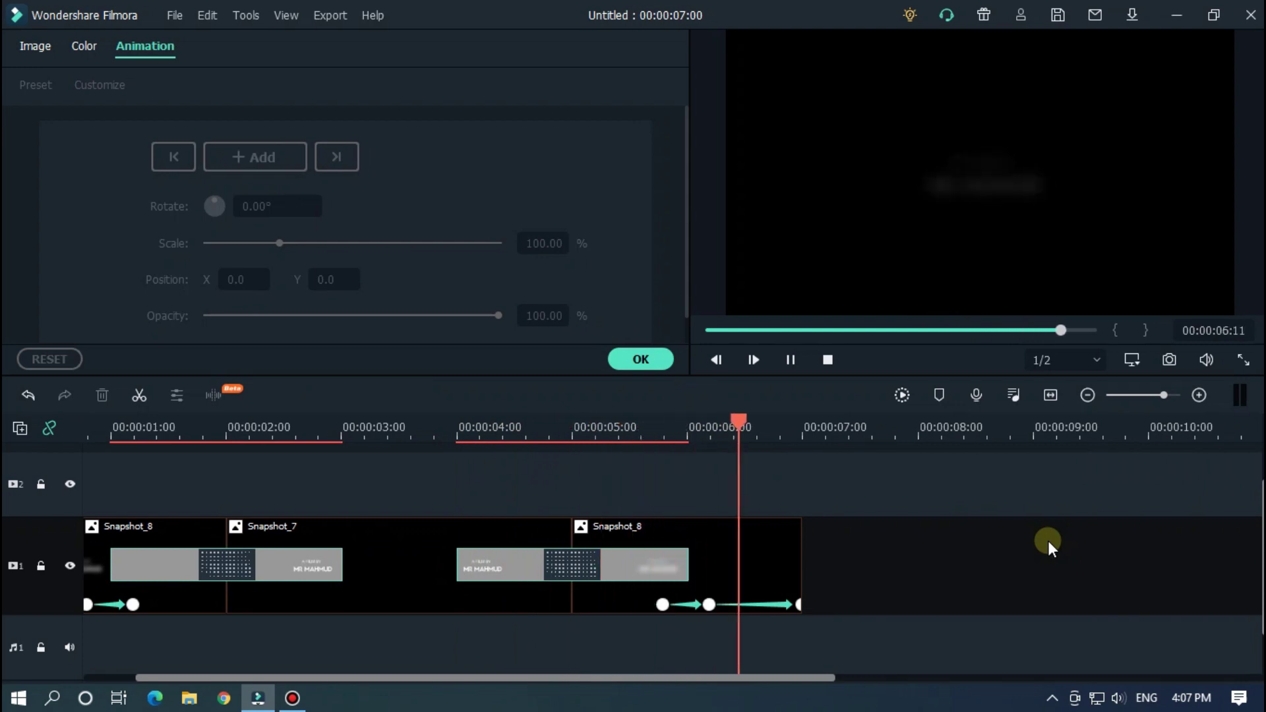
pyautogui.click(454, 434)
pyautogui.press('space')
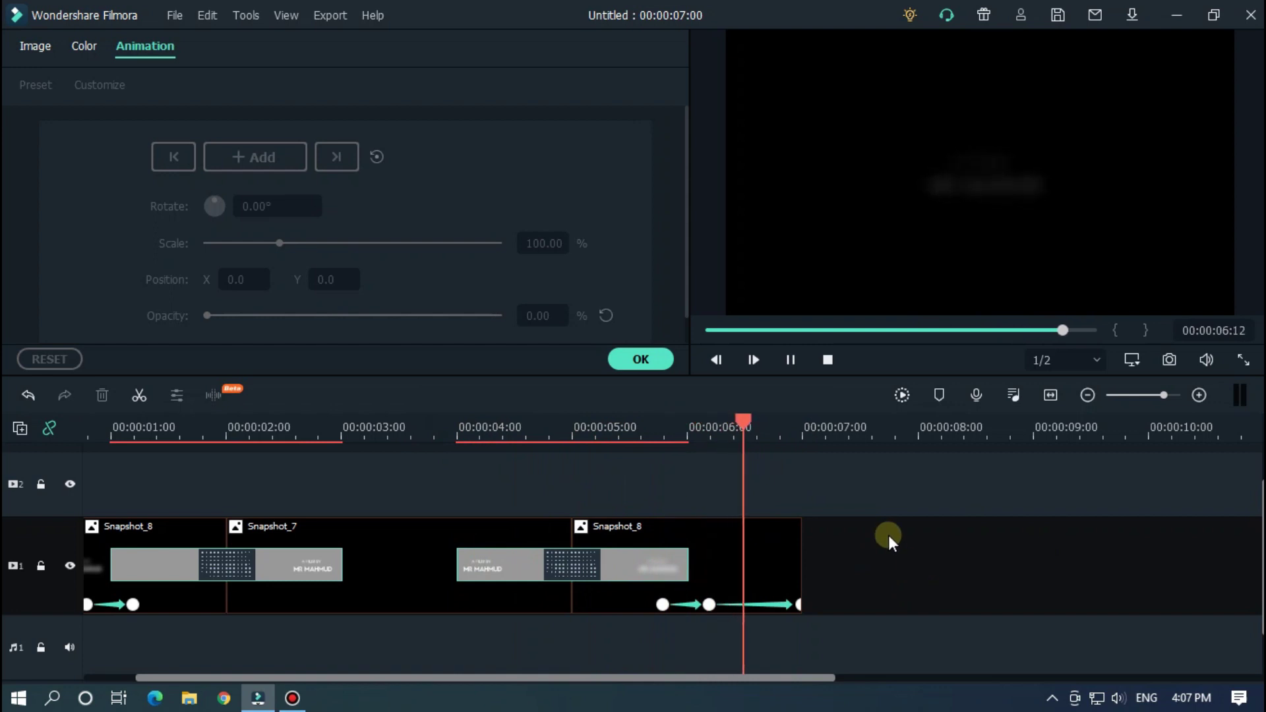
# Accept the animation settings and play the whole title animation from the start
pyautogui.click(640, 359)
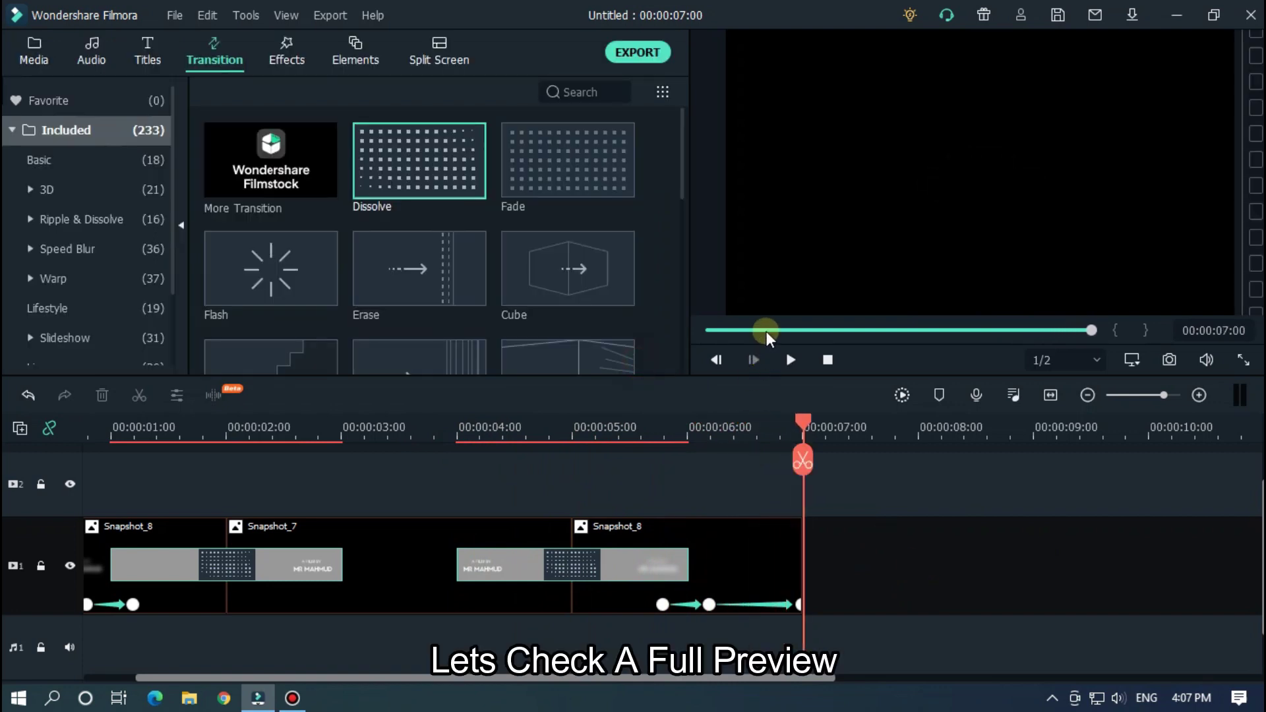
pyautogui.click(49, 59)
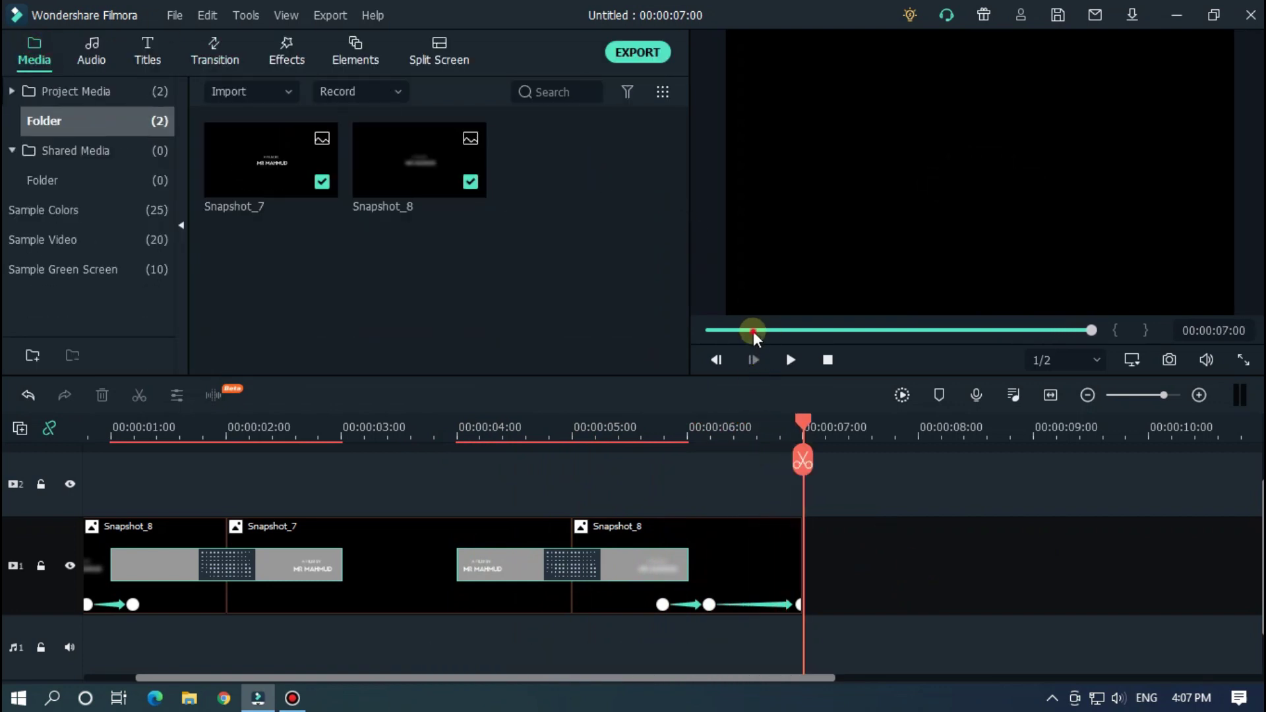
pyautogui.click(716, 359)
pyautogui.press('space')
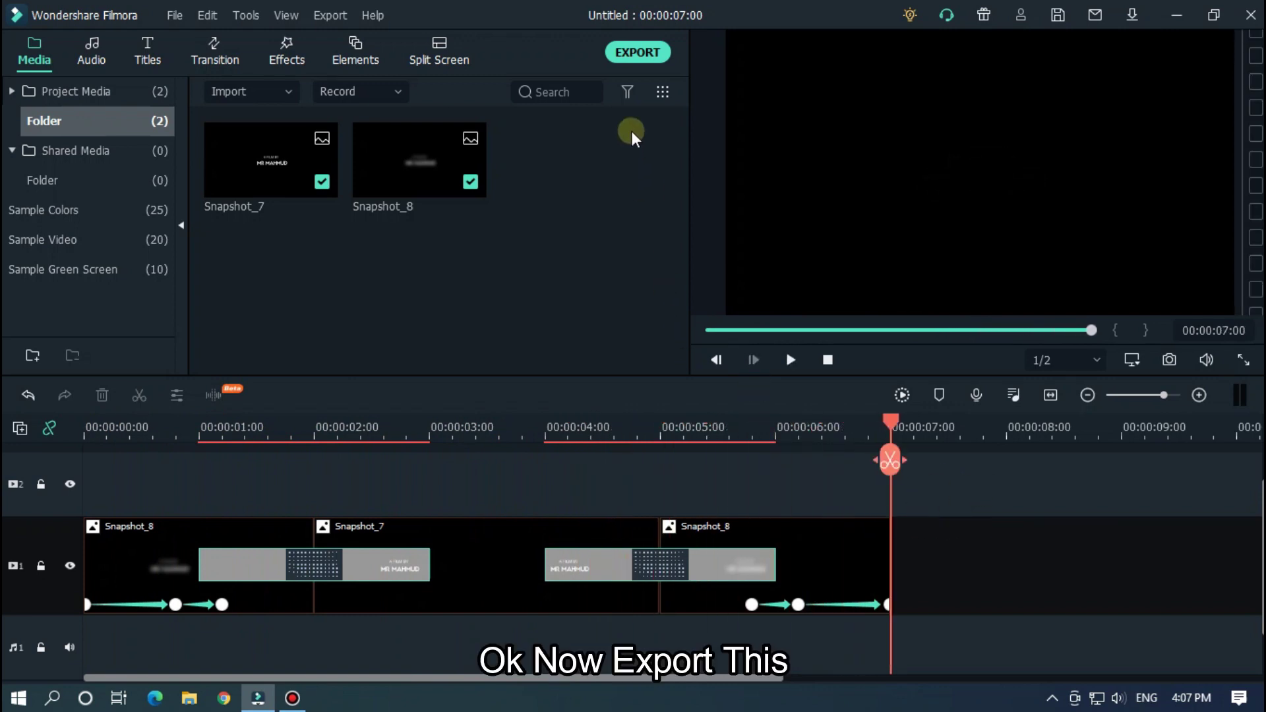
# Export the title animation as an MP4 file named Text Blur and close the export window when rendering ends
pyautogui.click(640, 53)
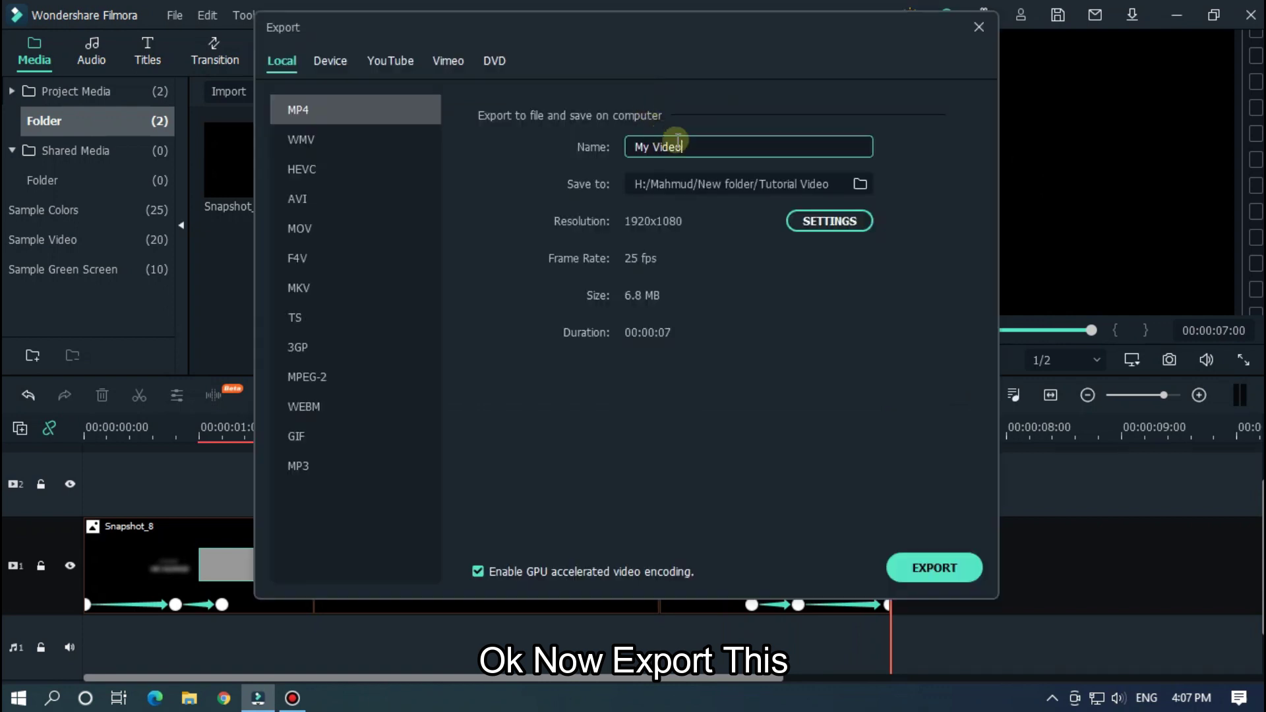
pyautogui.write('Text Blur')
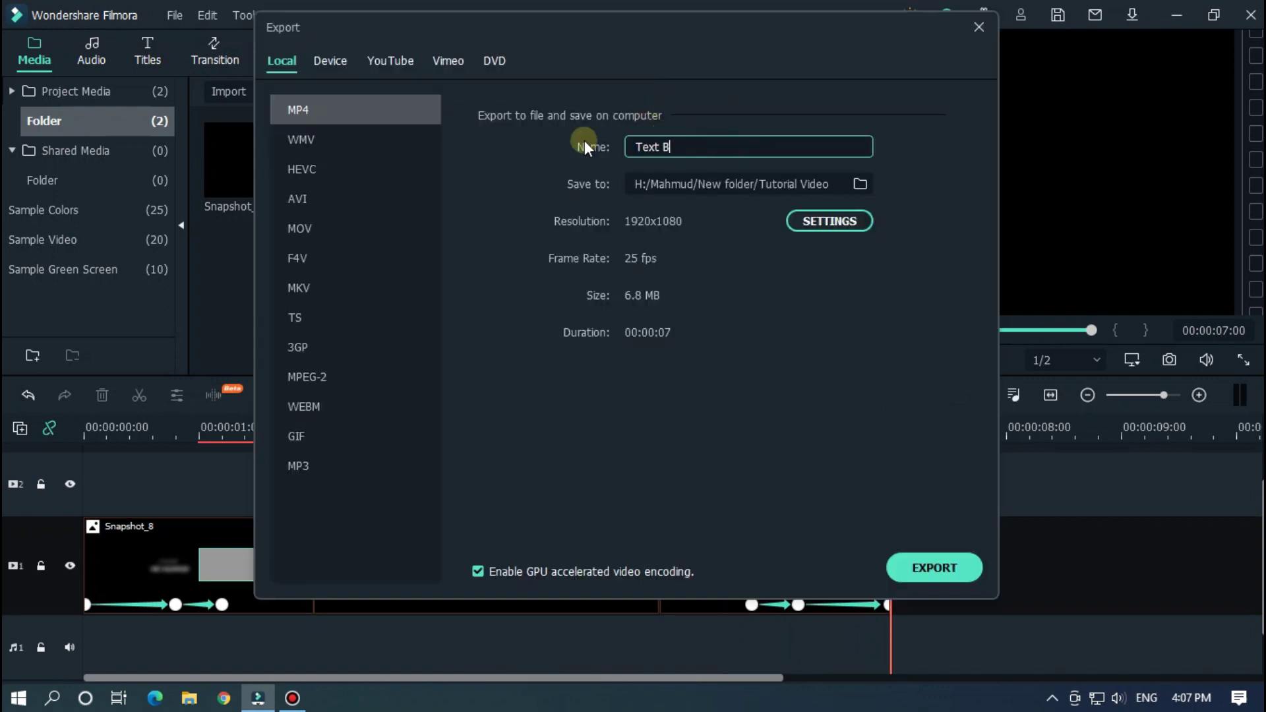
pyautogui.click(936, 568)
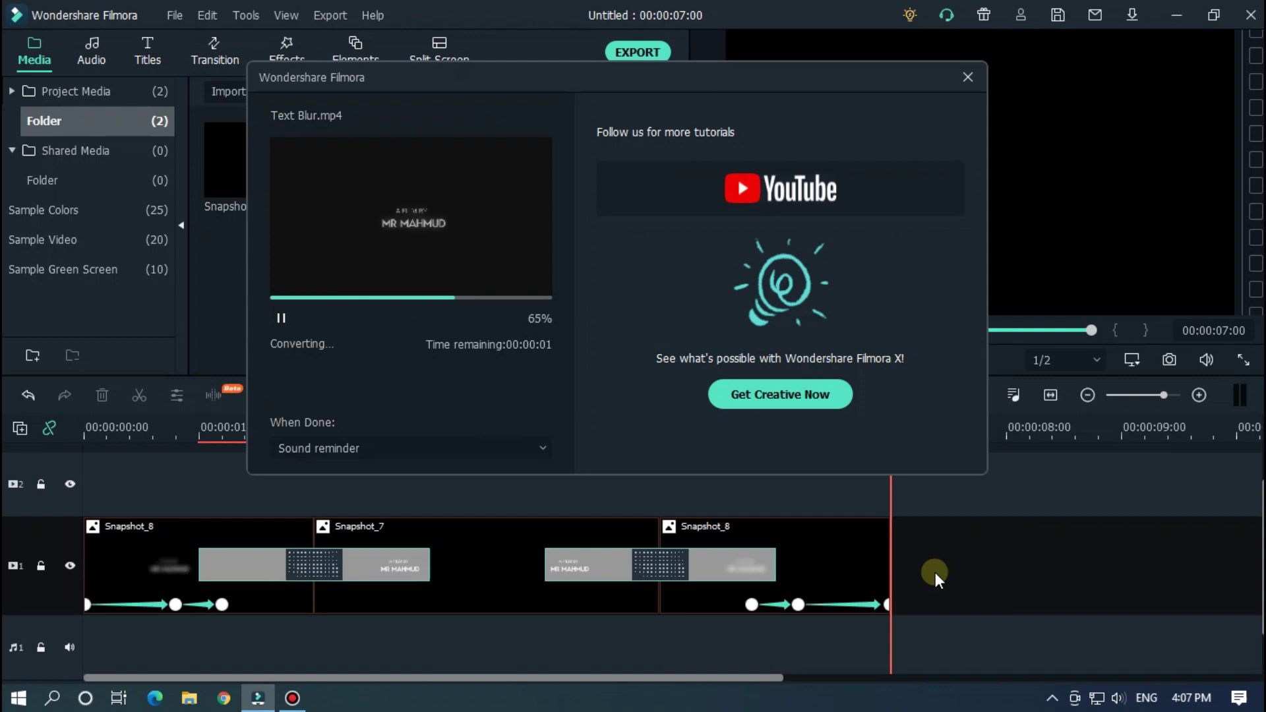
pyautogui.click(496, 457)
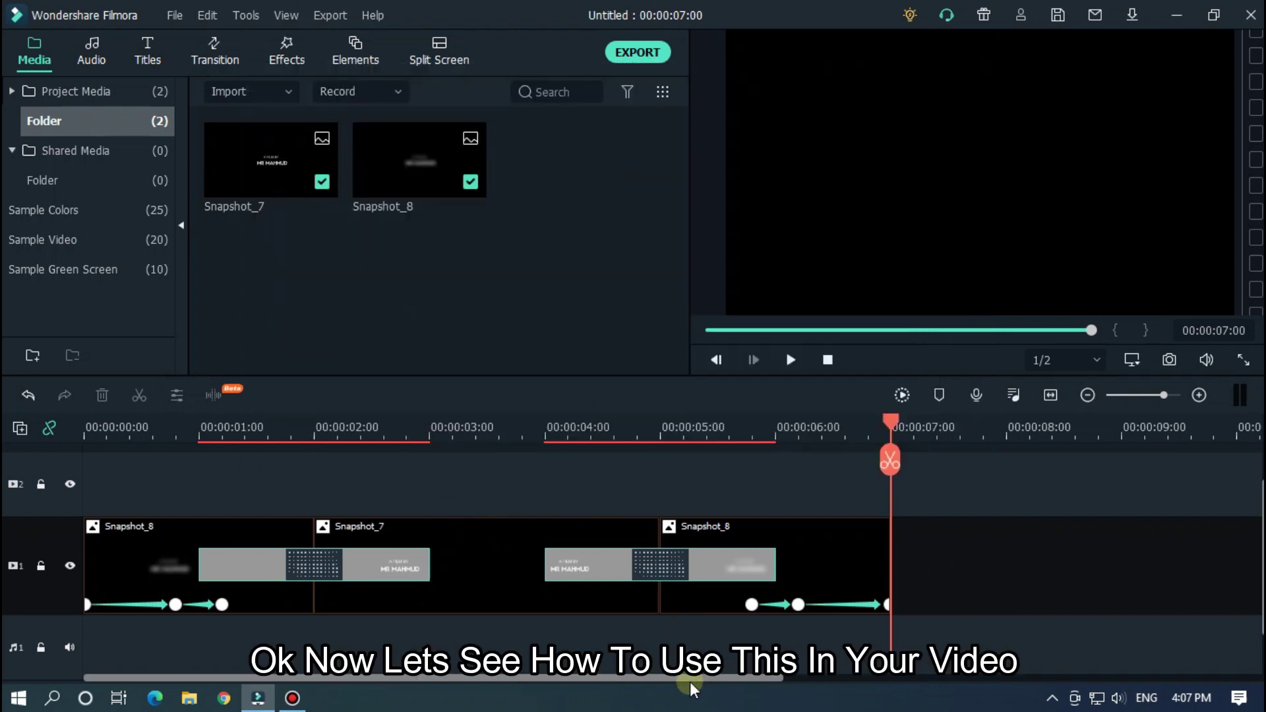
# Import the Background and Text Blur videos from the Tutorial Video folder into the project media
pyautogui.moveTo(690, 682); pyautogui.dragTo(1106, 662)
pyautogui.rightClick(528, 255)
pyautogui.click(558, 267)
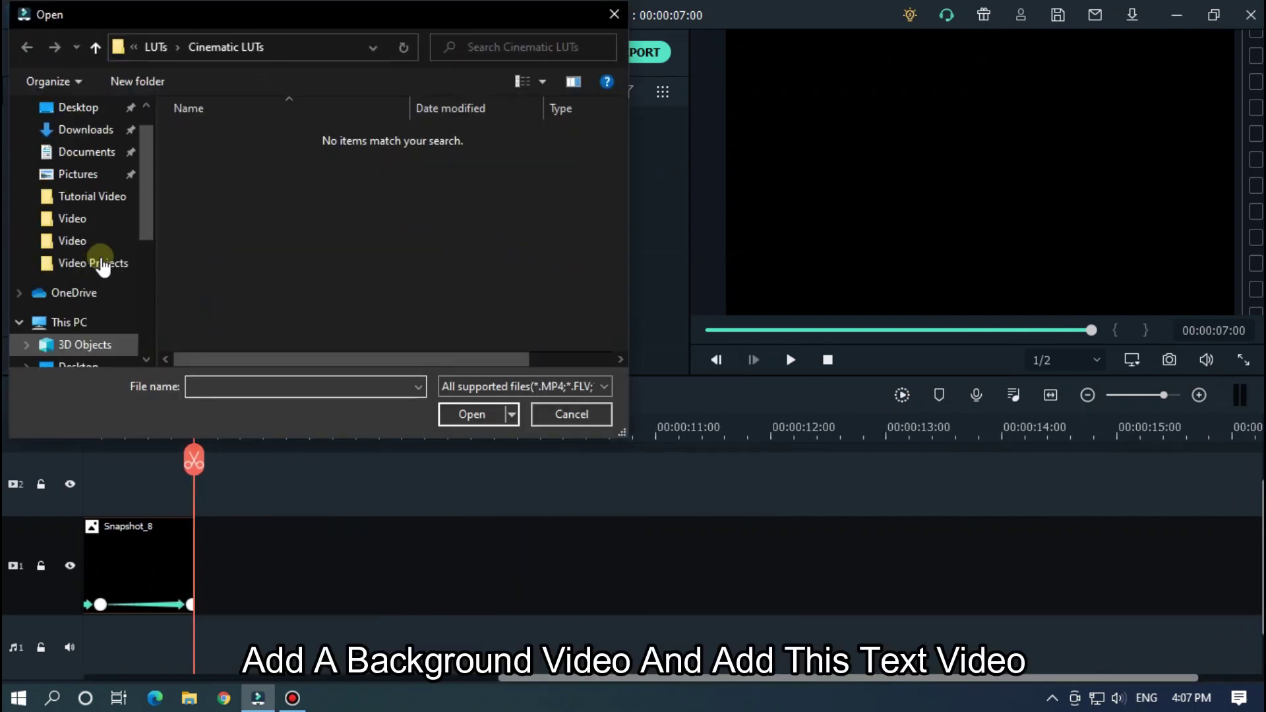
pyautogui.scroll(1, 99, 264)
pyautogui.click(92, 233)
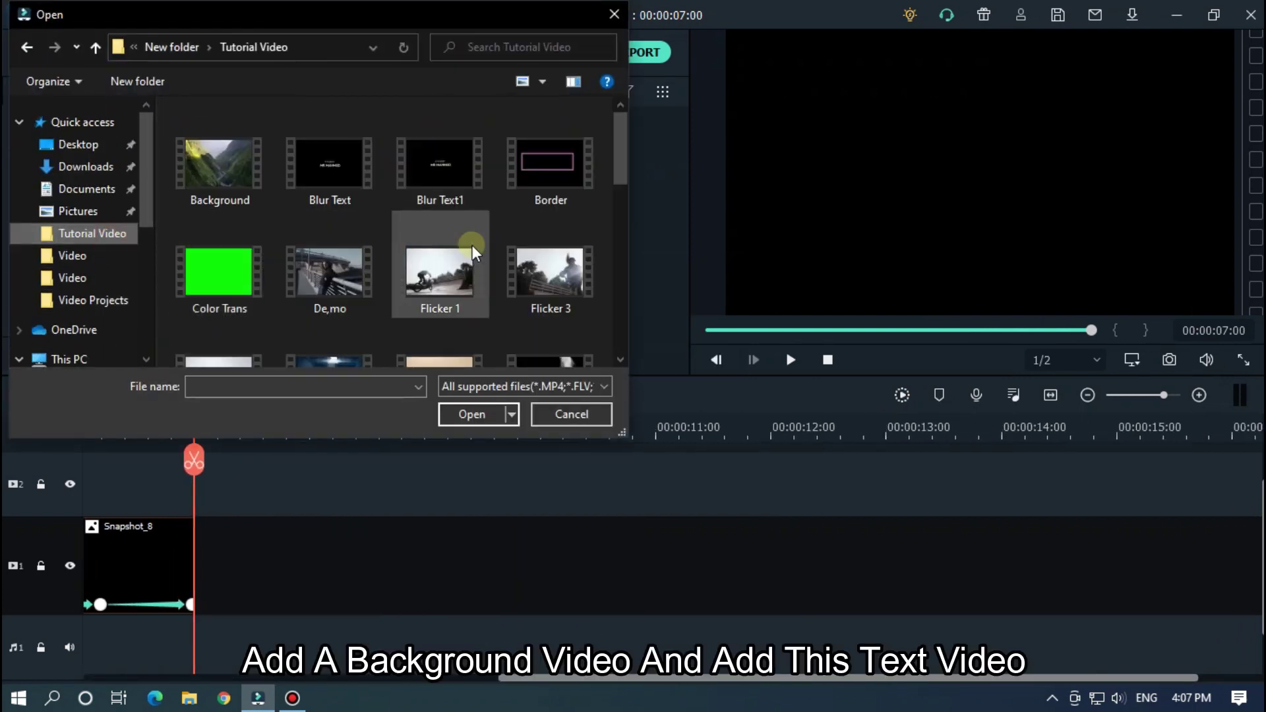
pyautogui.click(232, 188)
pyautogui.moveTo(612, 144); pyautogui.dragTo(608, 288)
pyautogui.keyDown('ctrl'); pyautogui.click(239, 284); pyautogui.keyUp('ctrl')
pyautogui.click(472, 414)
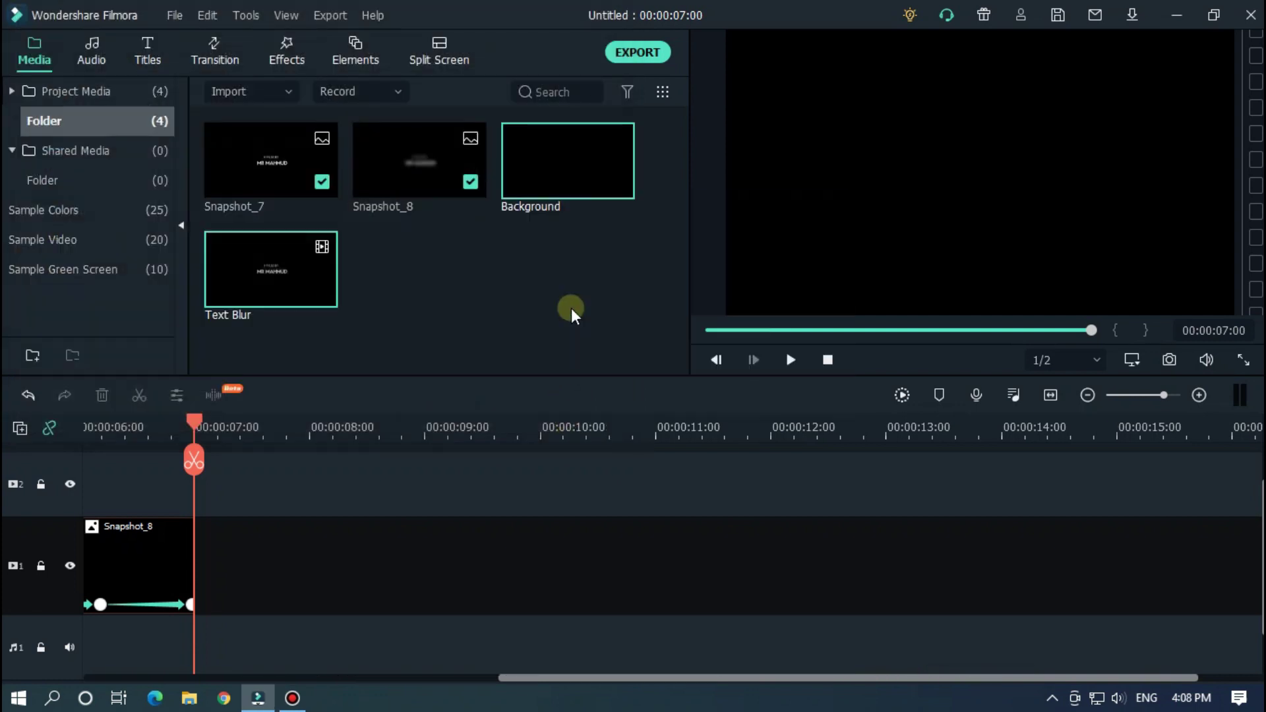
# Place the Background video on track 1 starting at 00:00:08:00 and move the playhead to its first frame
pyautogui.moveTo(433, 430); pyautogui.dragTo(303, 567)
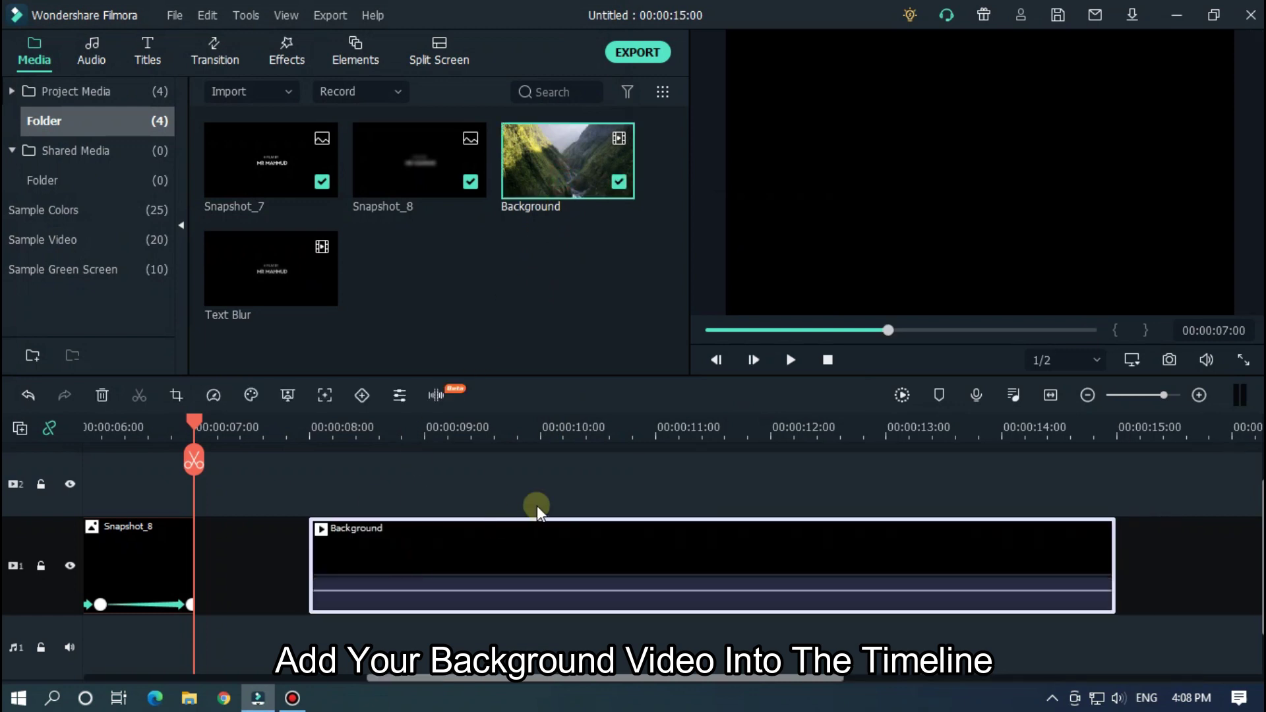
pyautogui.click(595, 480)
pyautogui.click(310, 426)
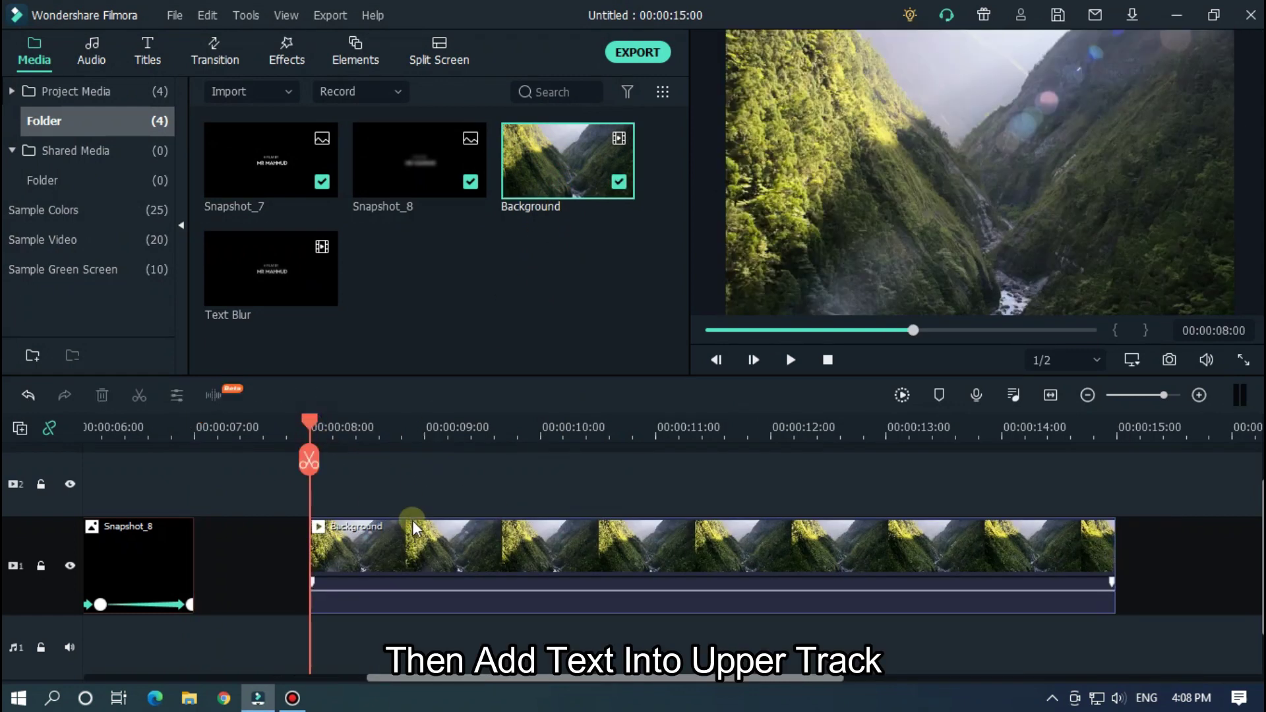
# Place the Text Blur video on track 2 directly above Background at 00:00:08:00 and set its blending mode to Screen
pyautogui.moveTo(259, 271); pyautogui.dragTo(312, 478)
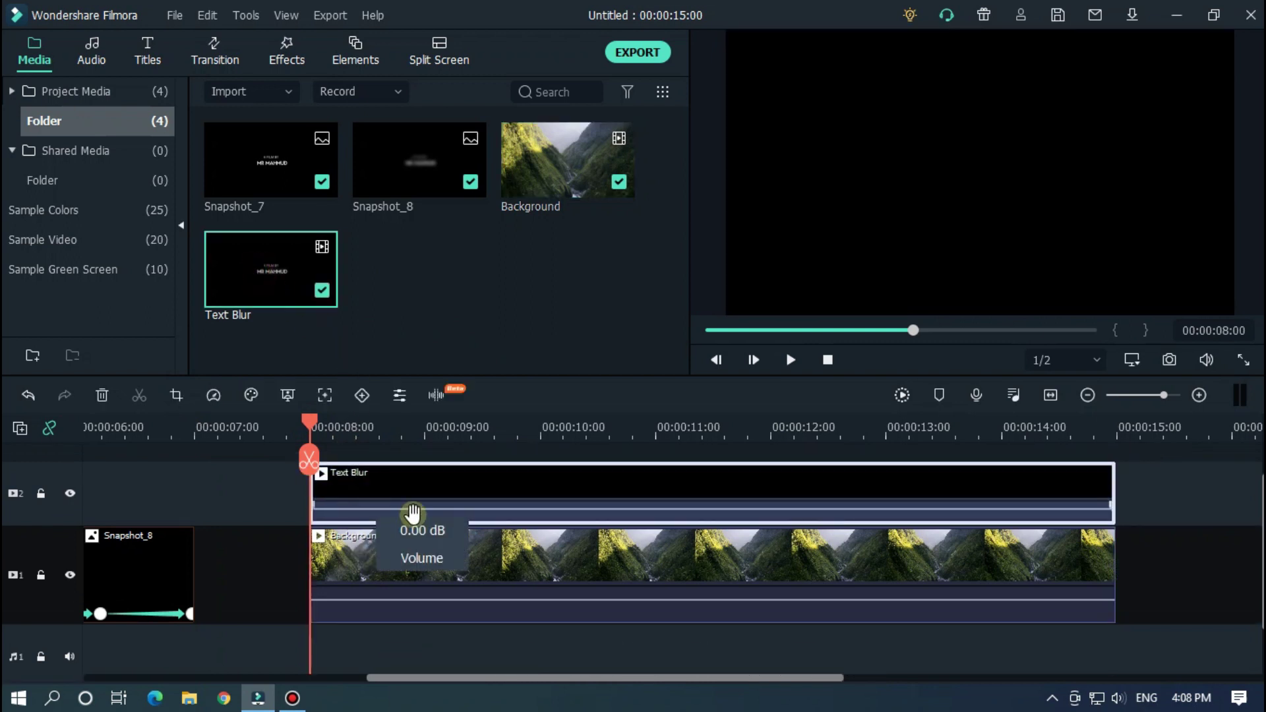
pyautogui.doubleClick(478, 476)
pyautogui.click(27, 125)
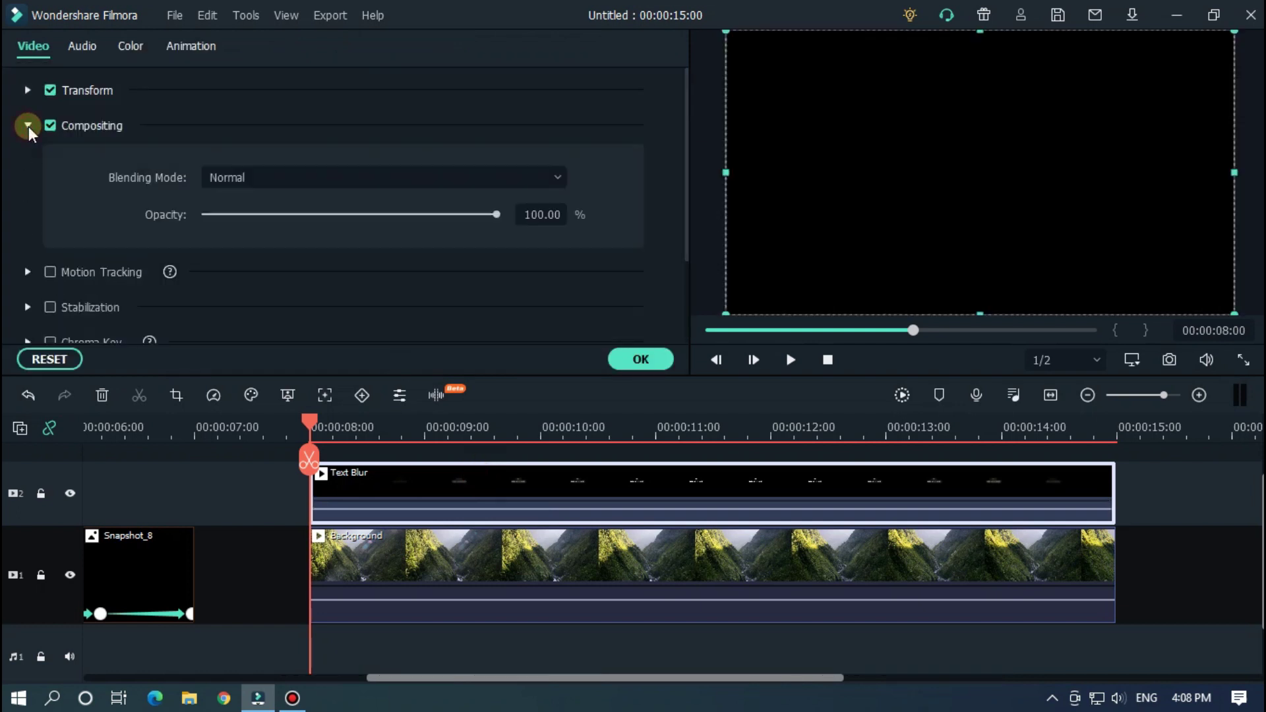
pyautogui.click(256, 173)
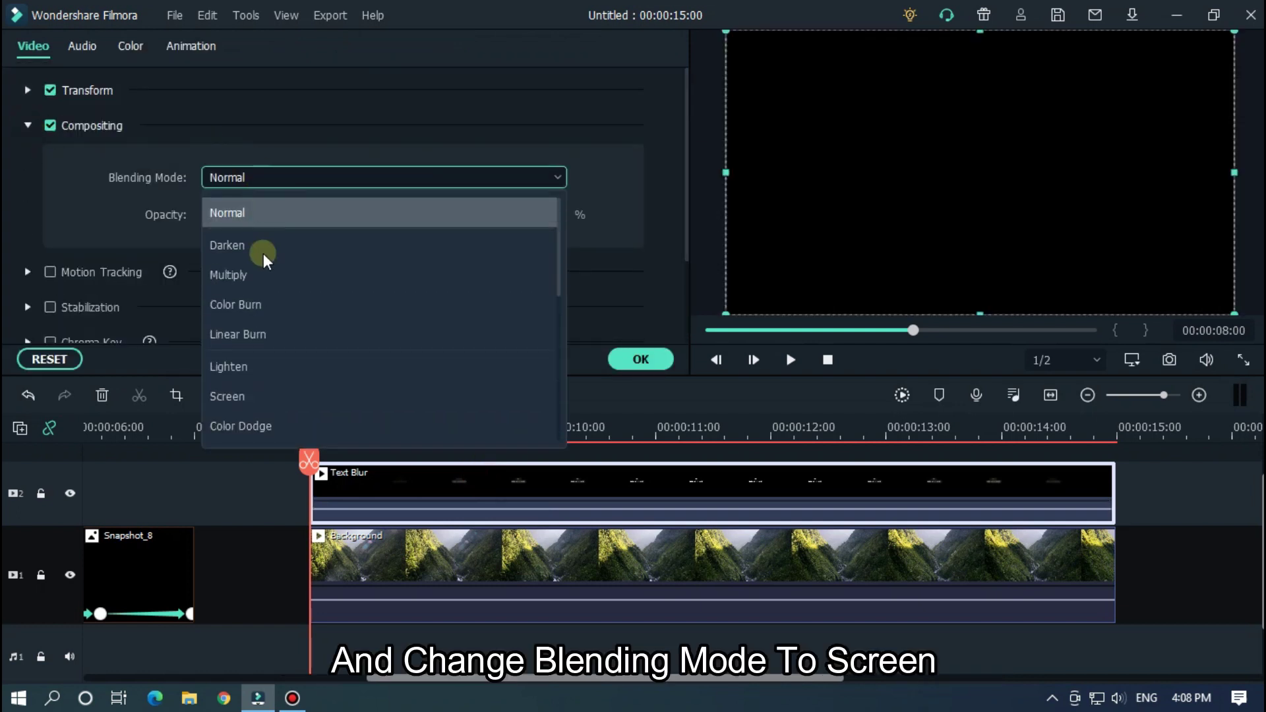
pyautogui.click(233, 394)
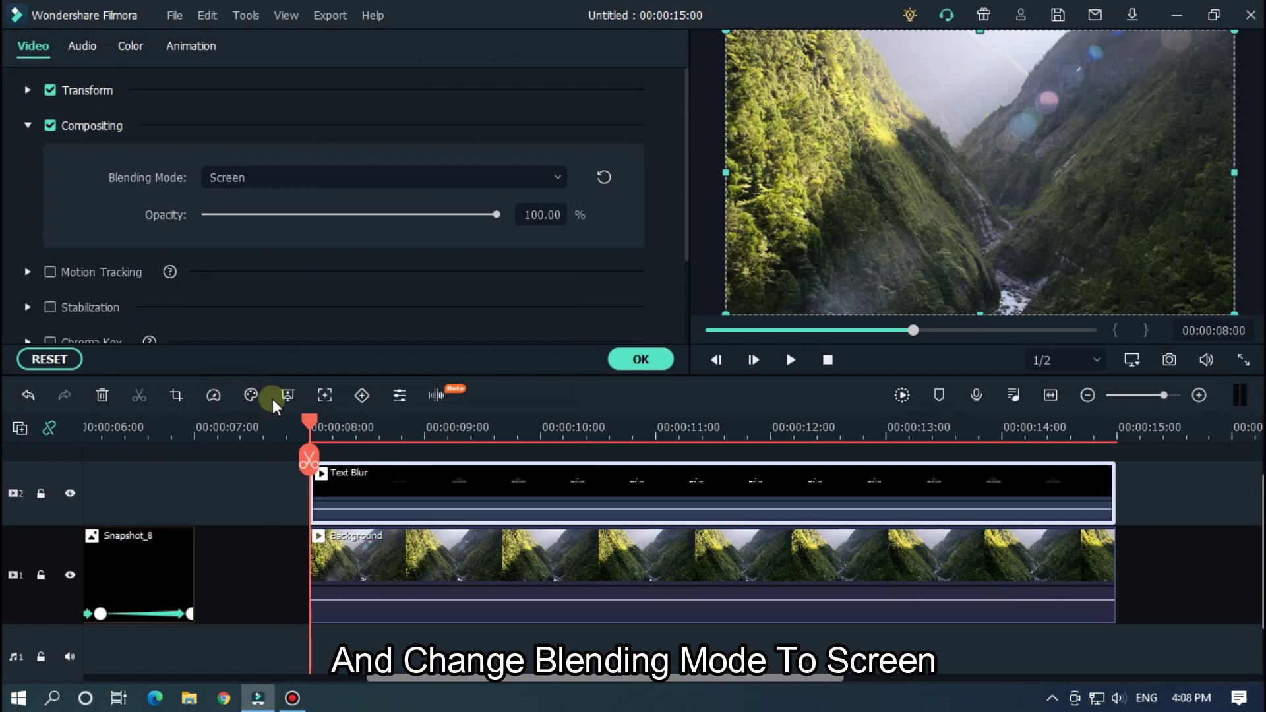
# Play the title over the background from 00:00:08:00 to check the blend, and accept the compositing settings
pyautogui.click(1179, 560)
pyautogui.press('space')
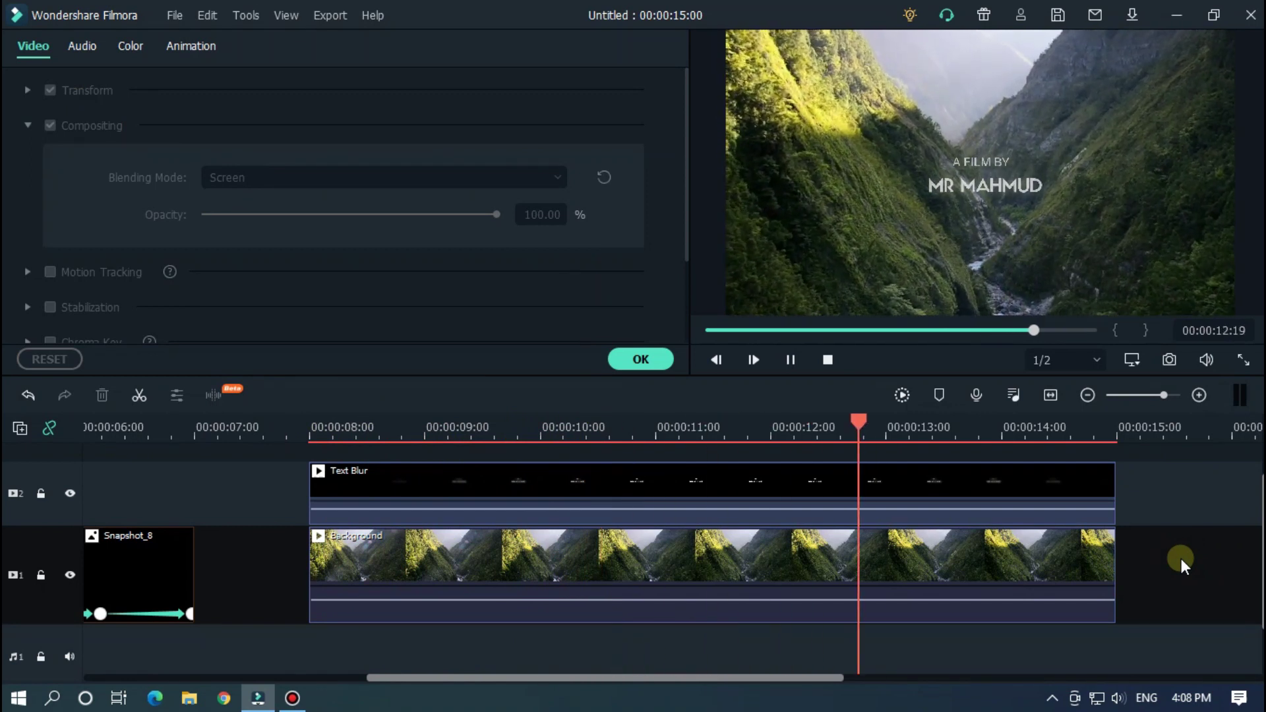
pyautogui.press('space')
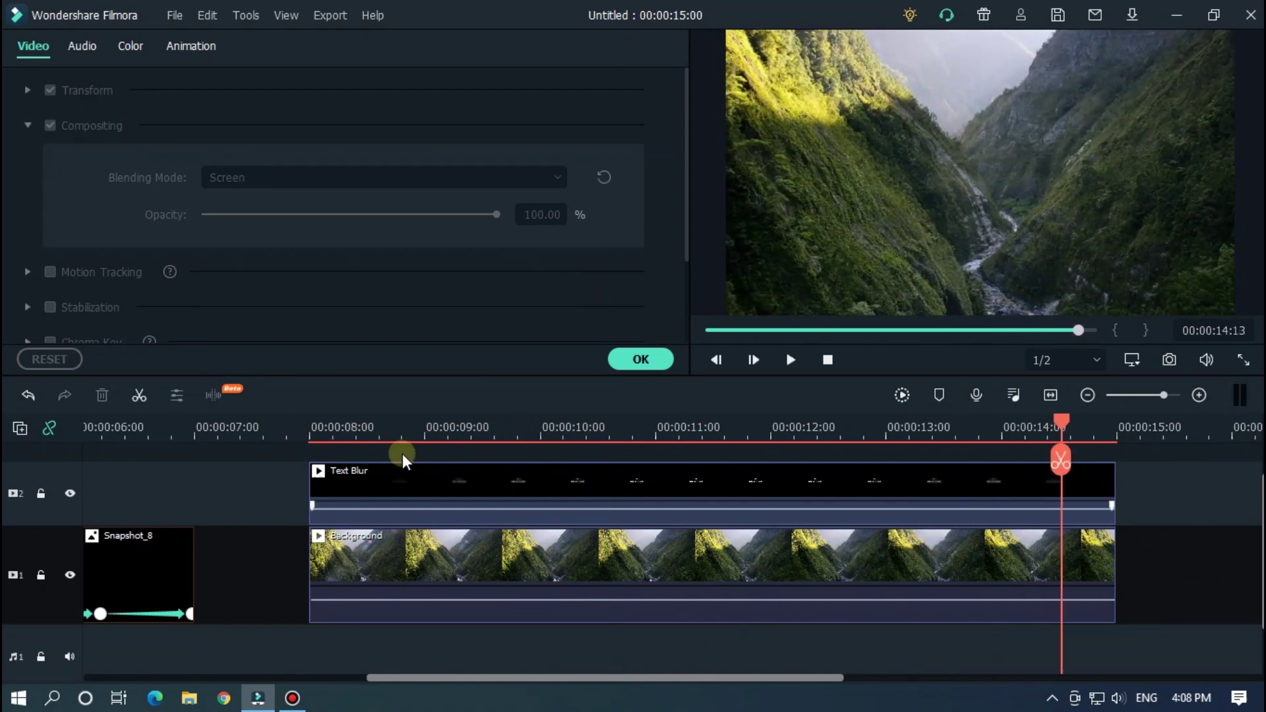
pyautogui.click(339, 433)
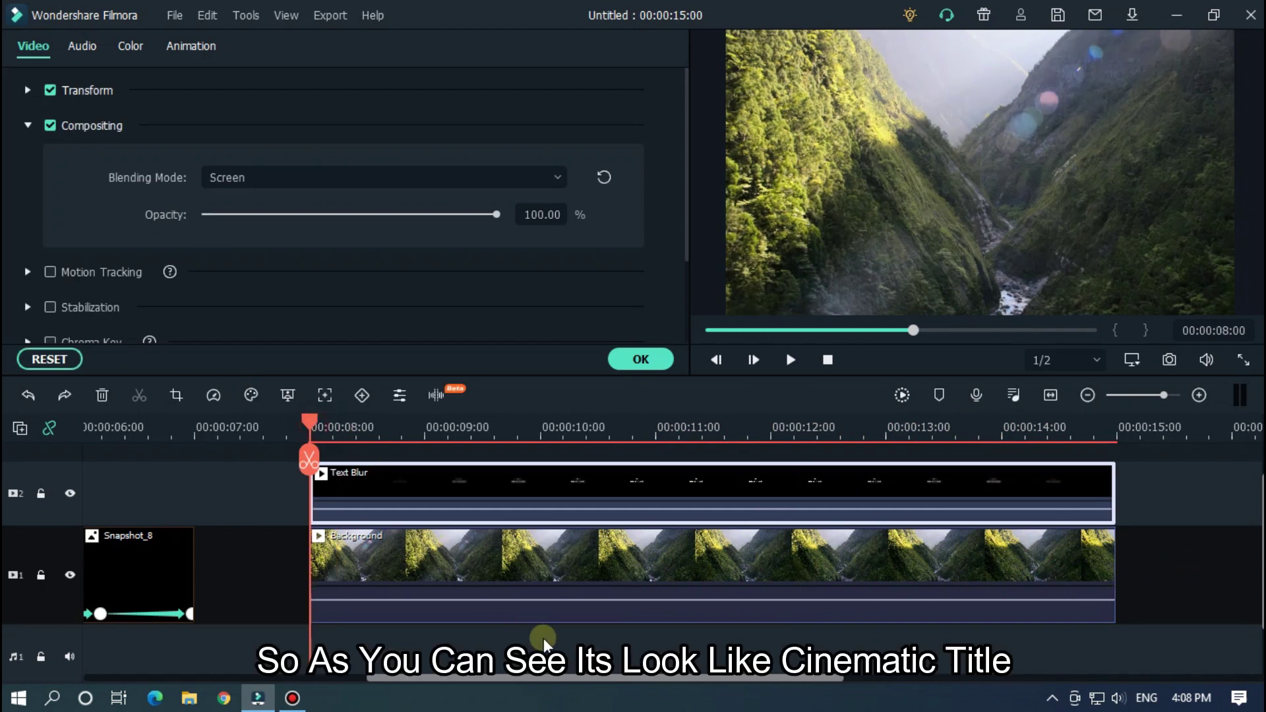
pyautogui.press('space')
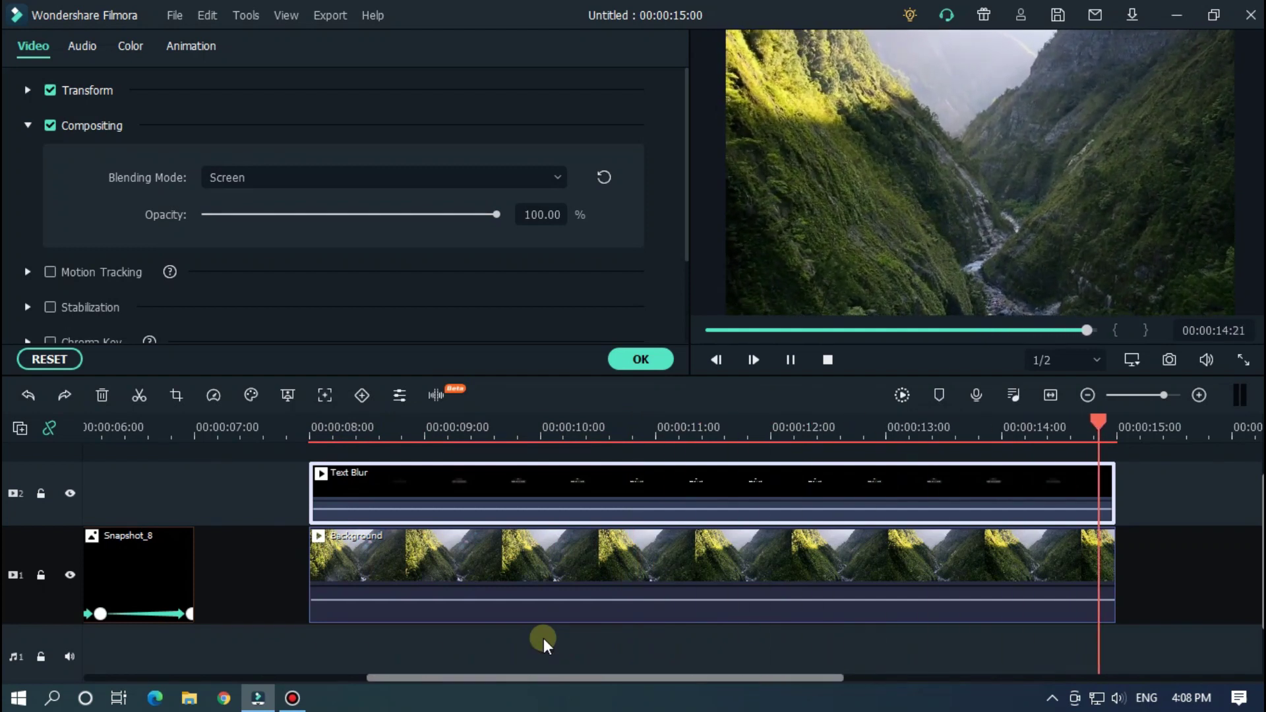
pyautogui.click(301, 433)
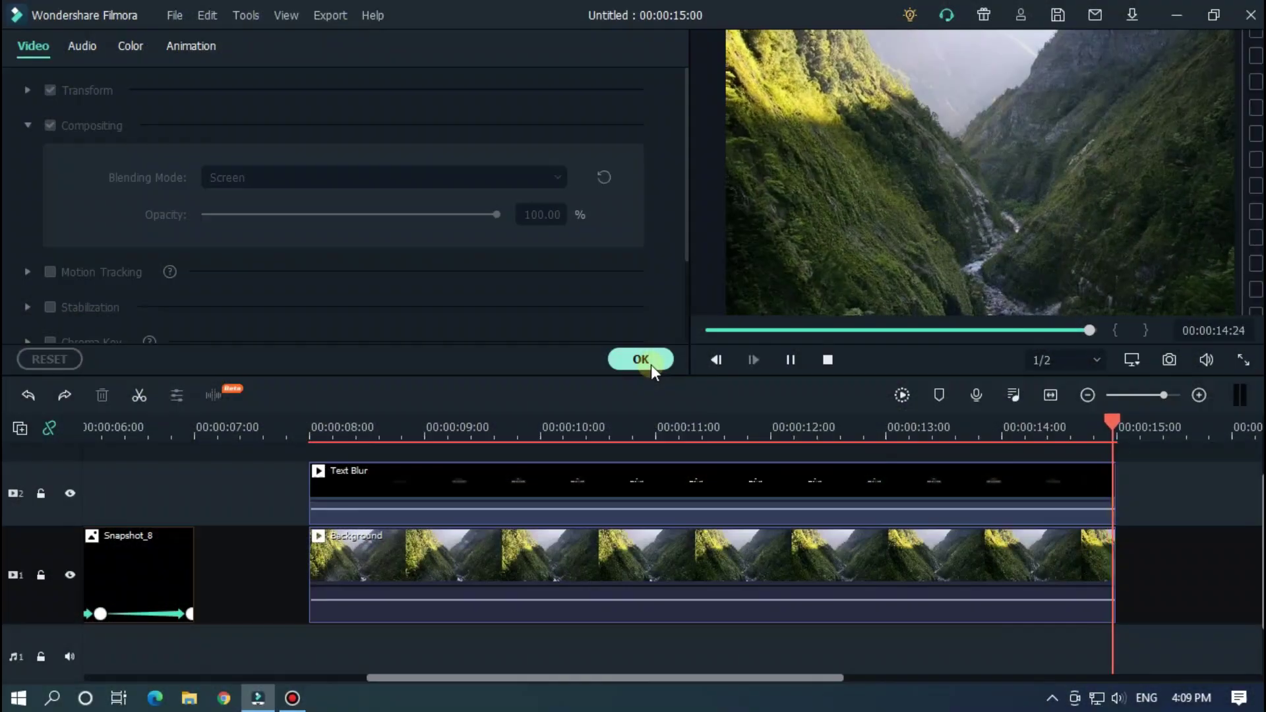
pyautogui.click(651, 366)
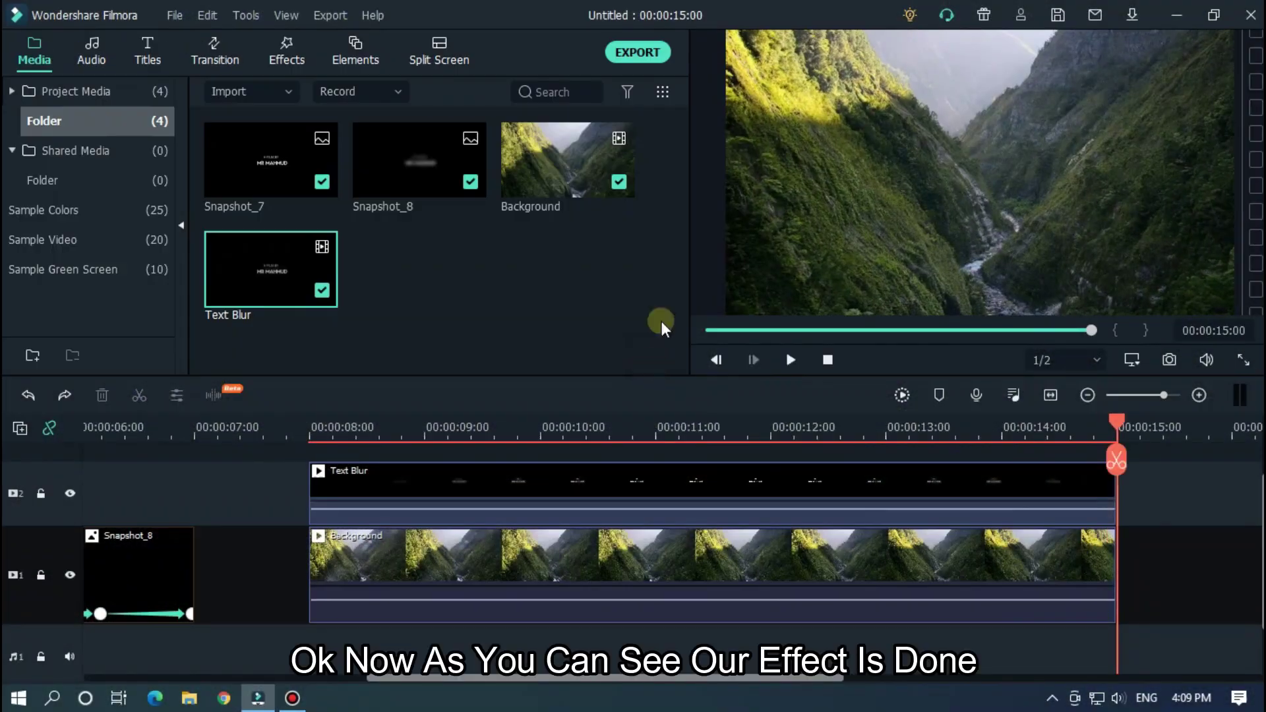
# Set up an MP4 export of the composited video with the file name Text Blur Effect
pyautogui.hotkey('ctrl', 'e')
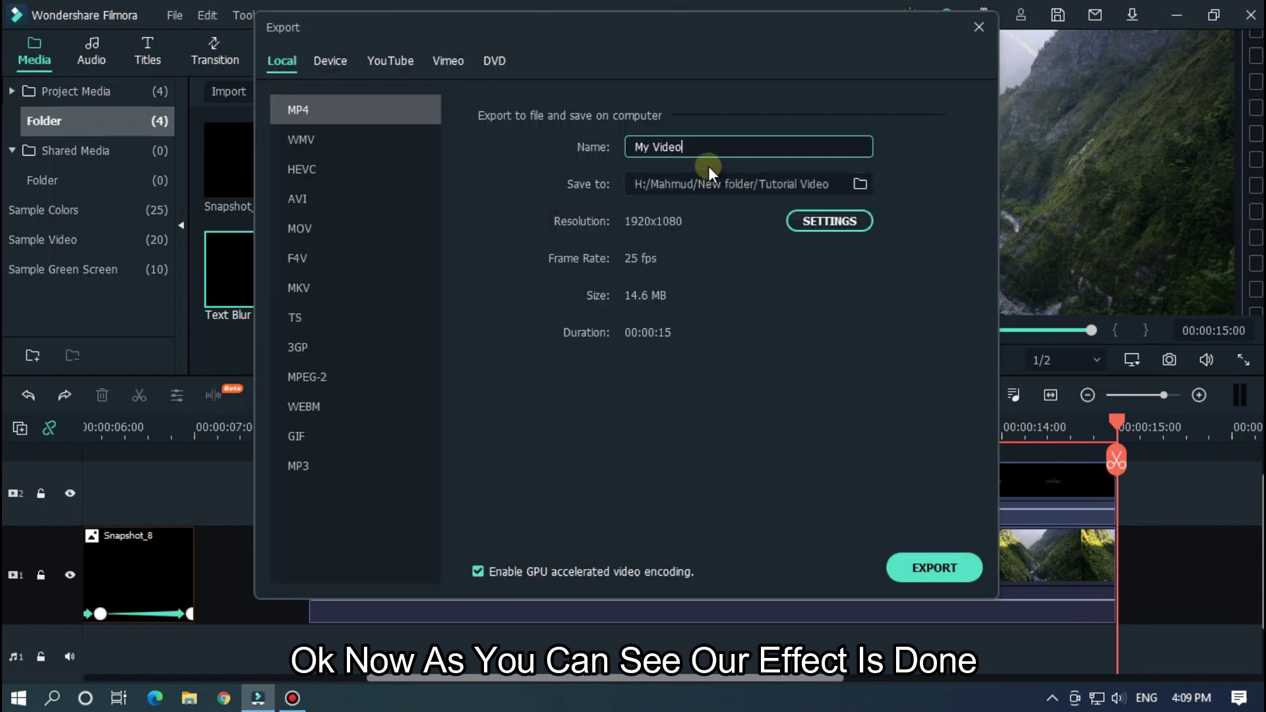
pyautogui.write('Text B')
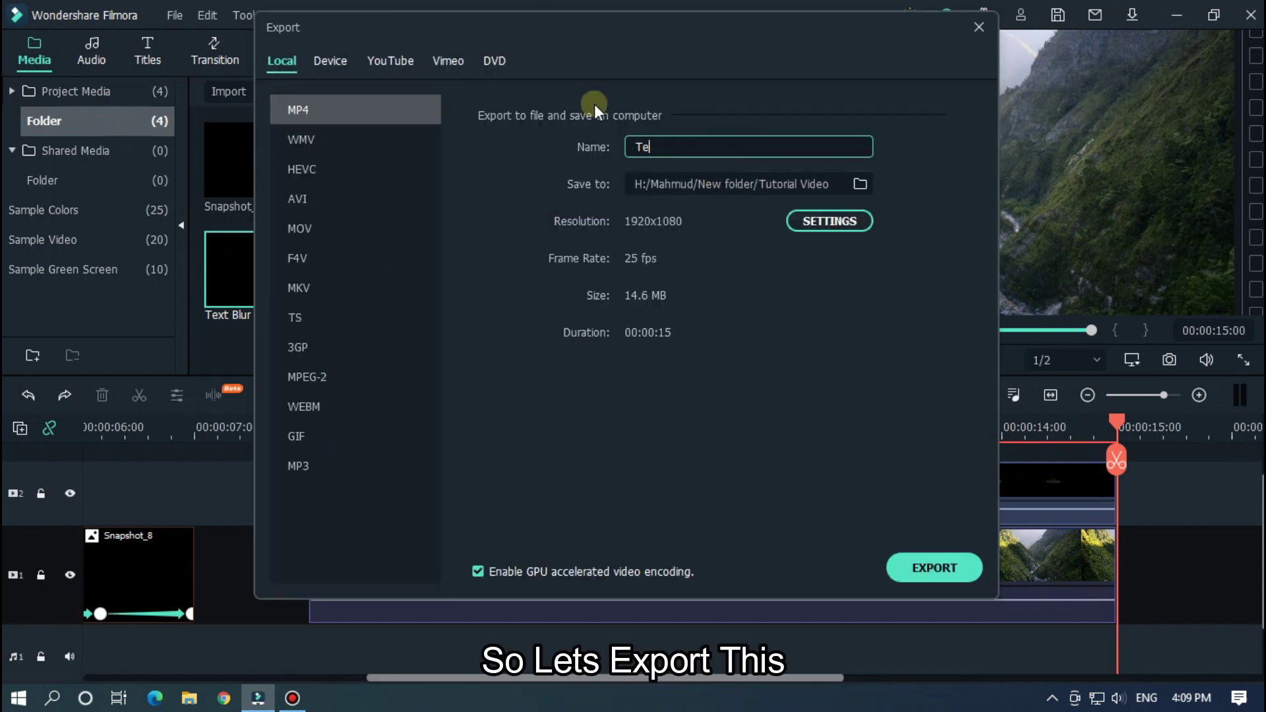
pyautogui.write('lur Effect')
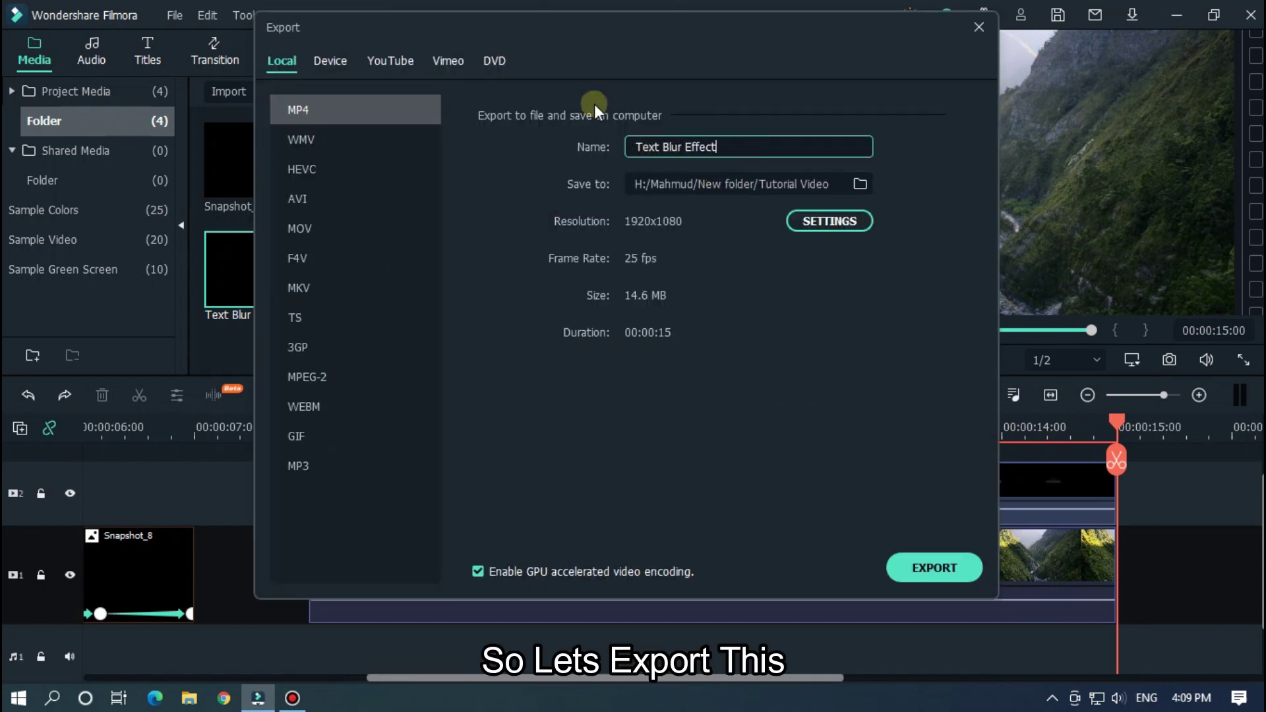